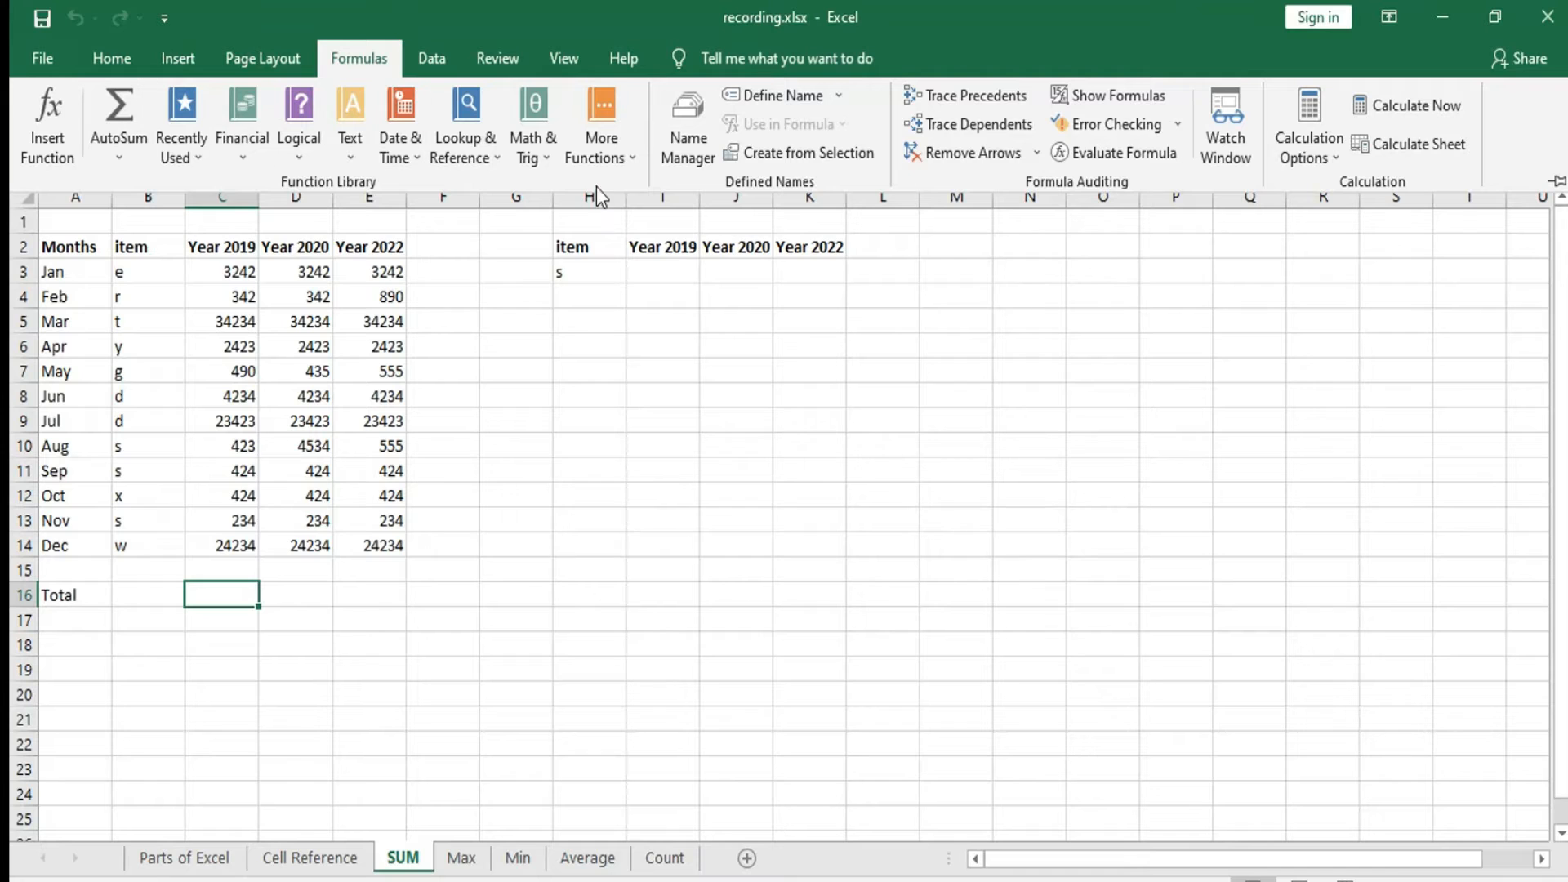
- Insert the SUM function from the Math & Trig category into the Year 2019 total cell C16
left_click(55, 105)
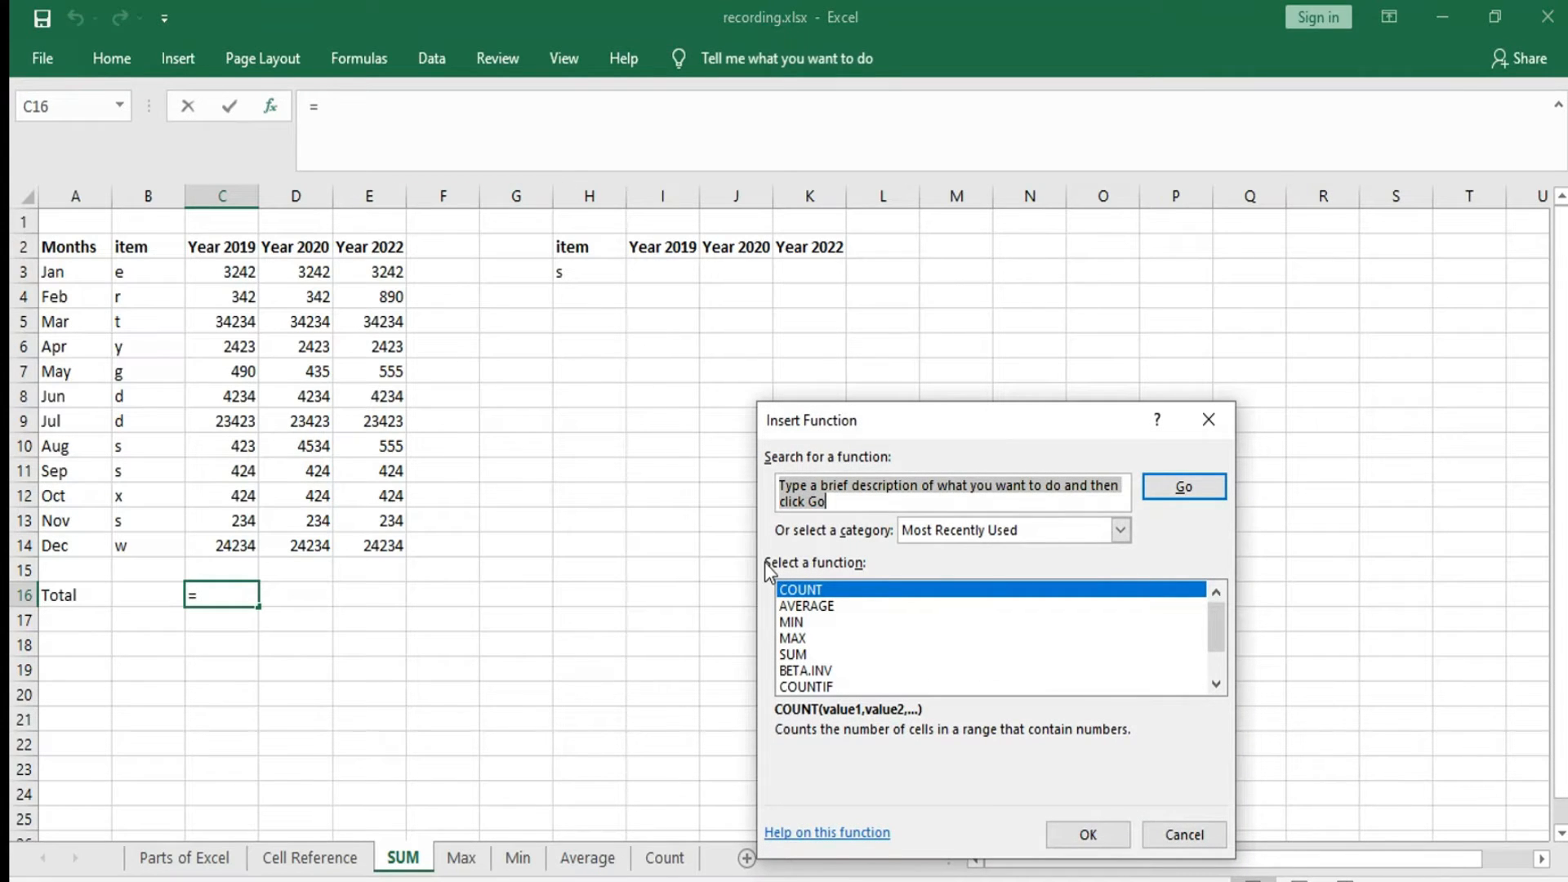
left_click(1120, 530)
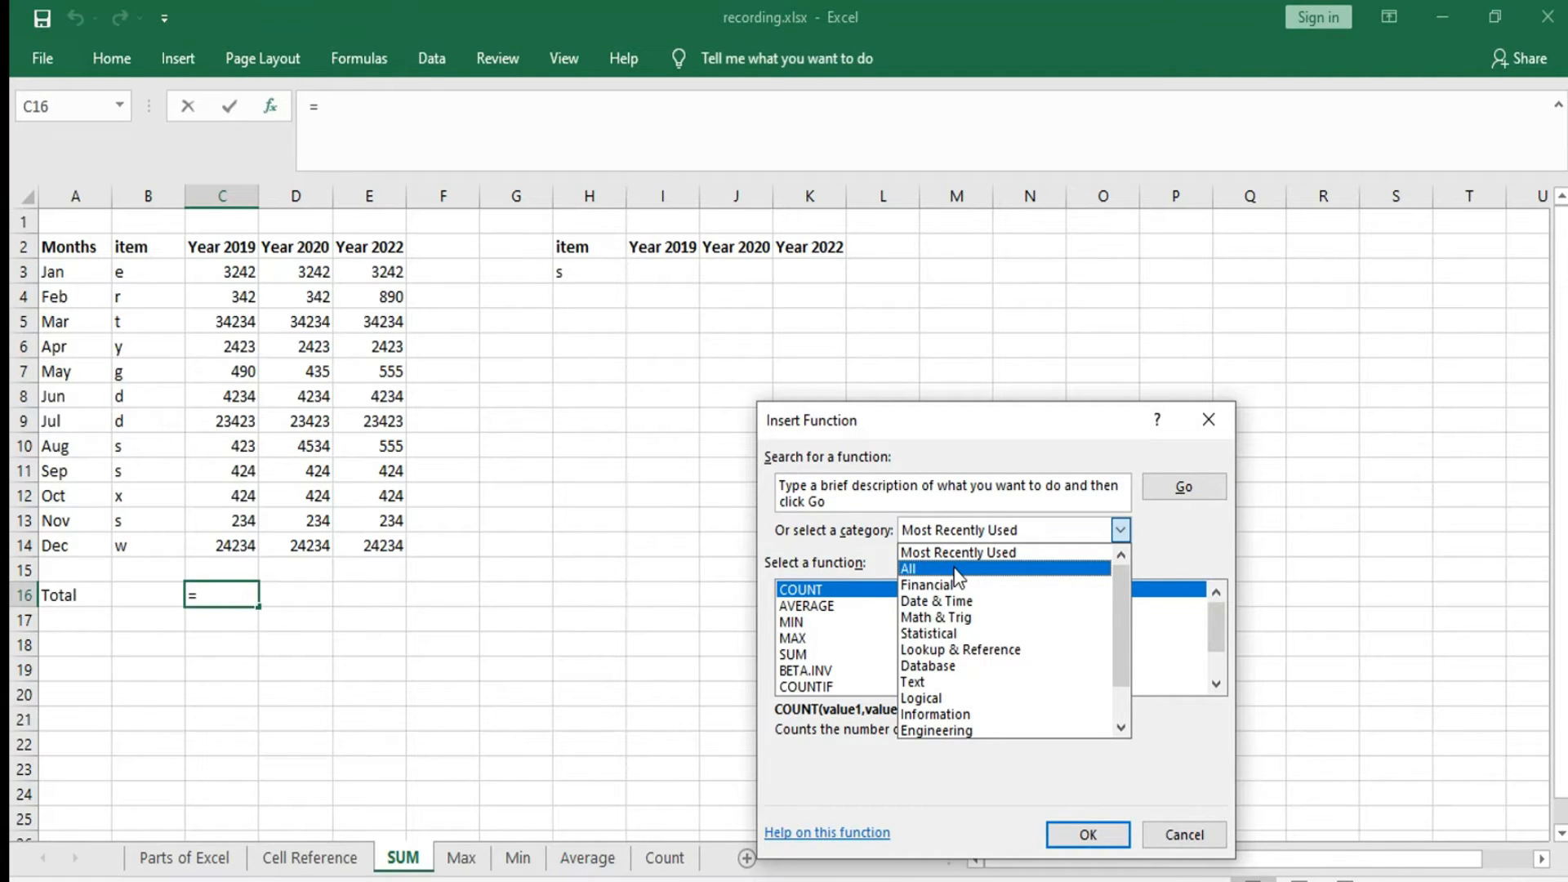
left_click(956, 619)
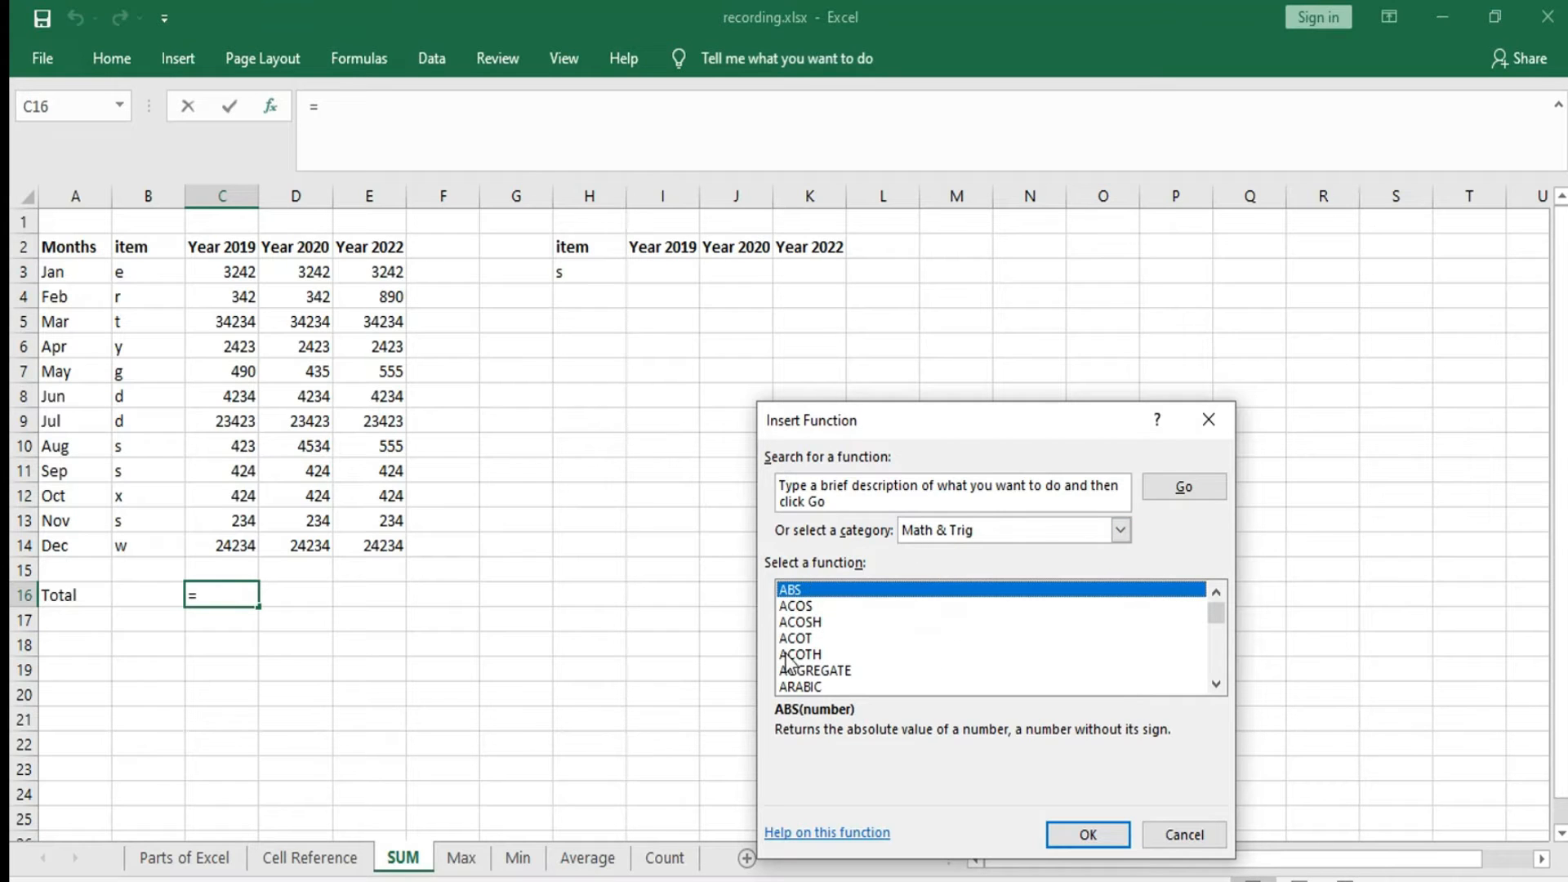
left_click(804, 686)
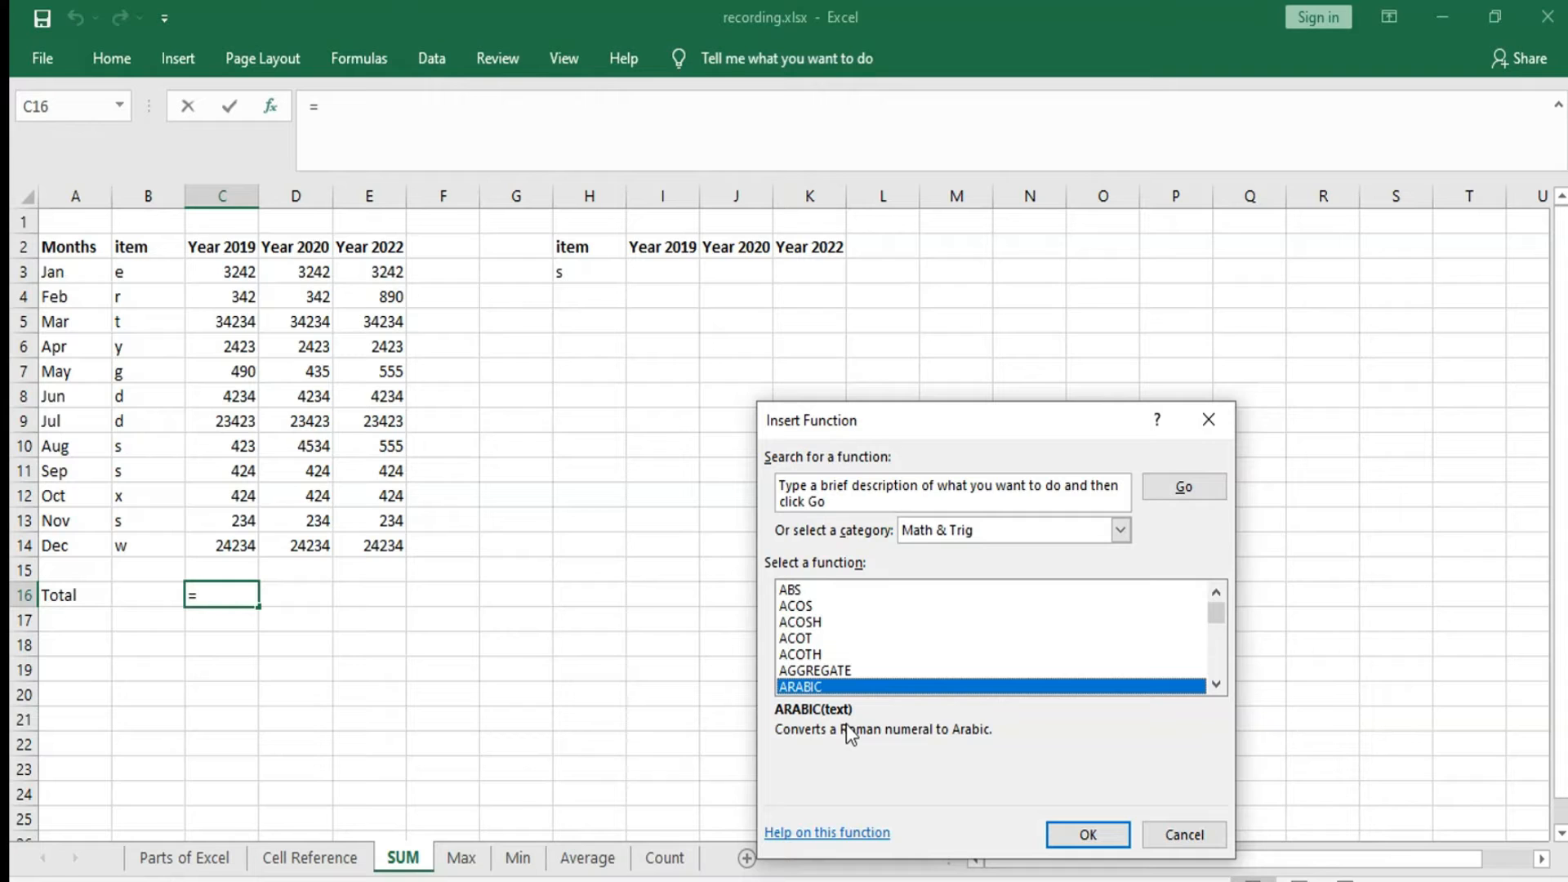
key("s")
key("Down")
key("Down")
key("Down")
key("Down")
key("Down")
key("Down")
key("Down")
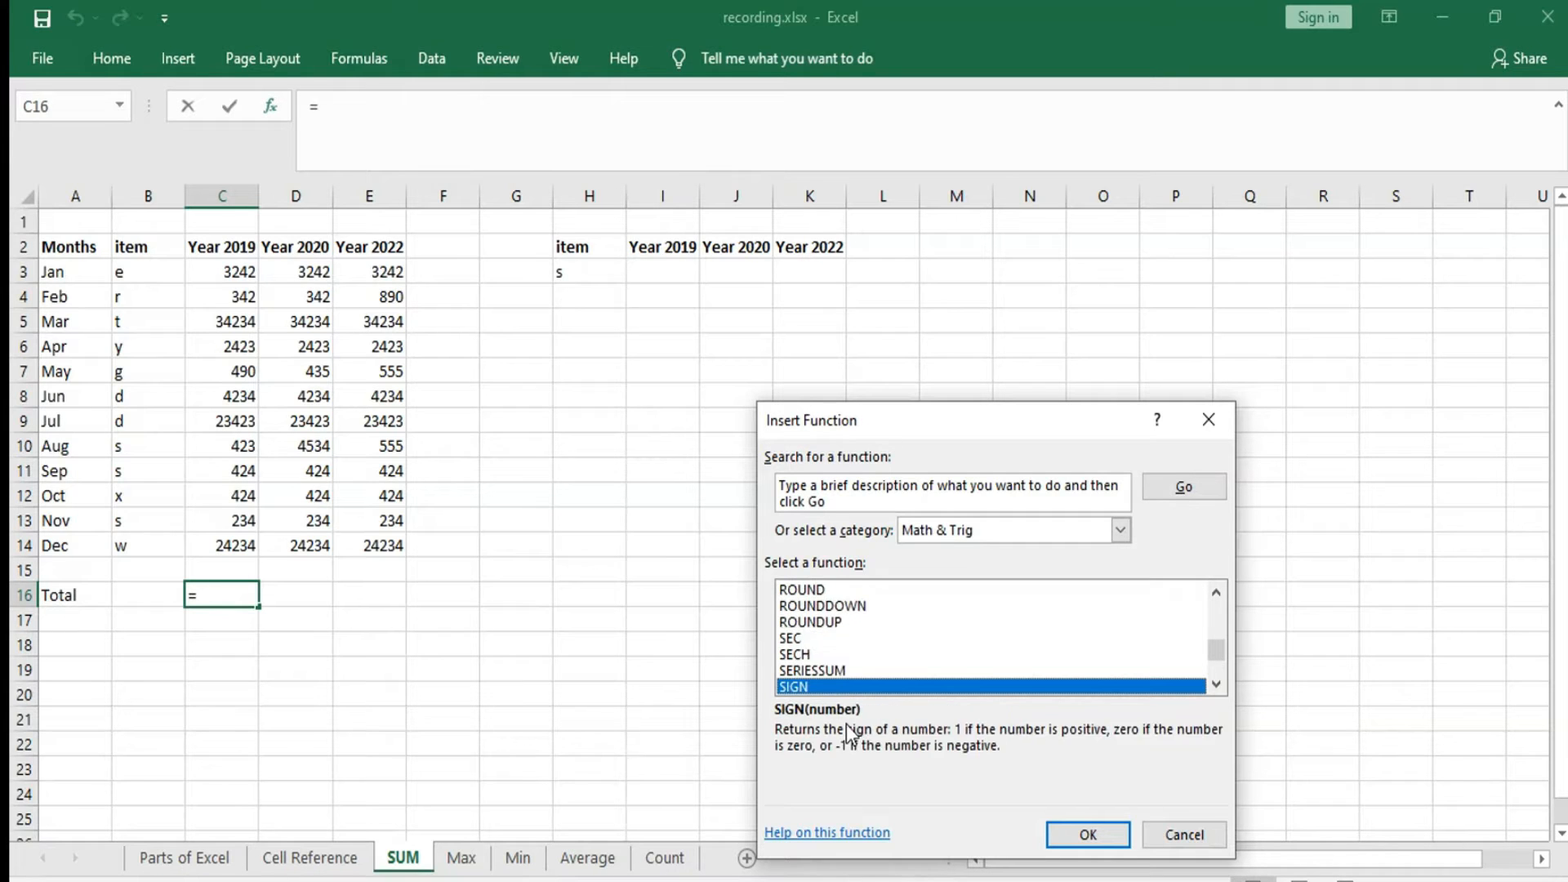
key("Down")
key("Down")
key("Down")
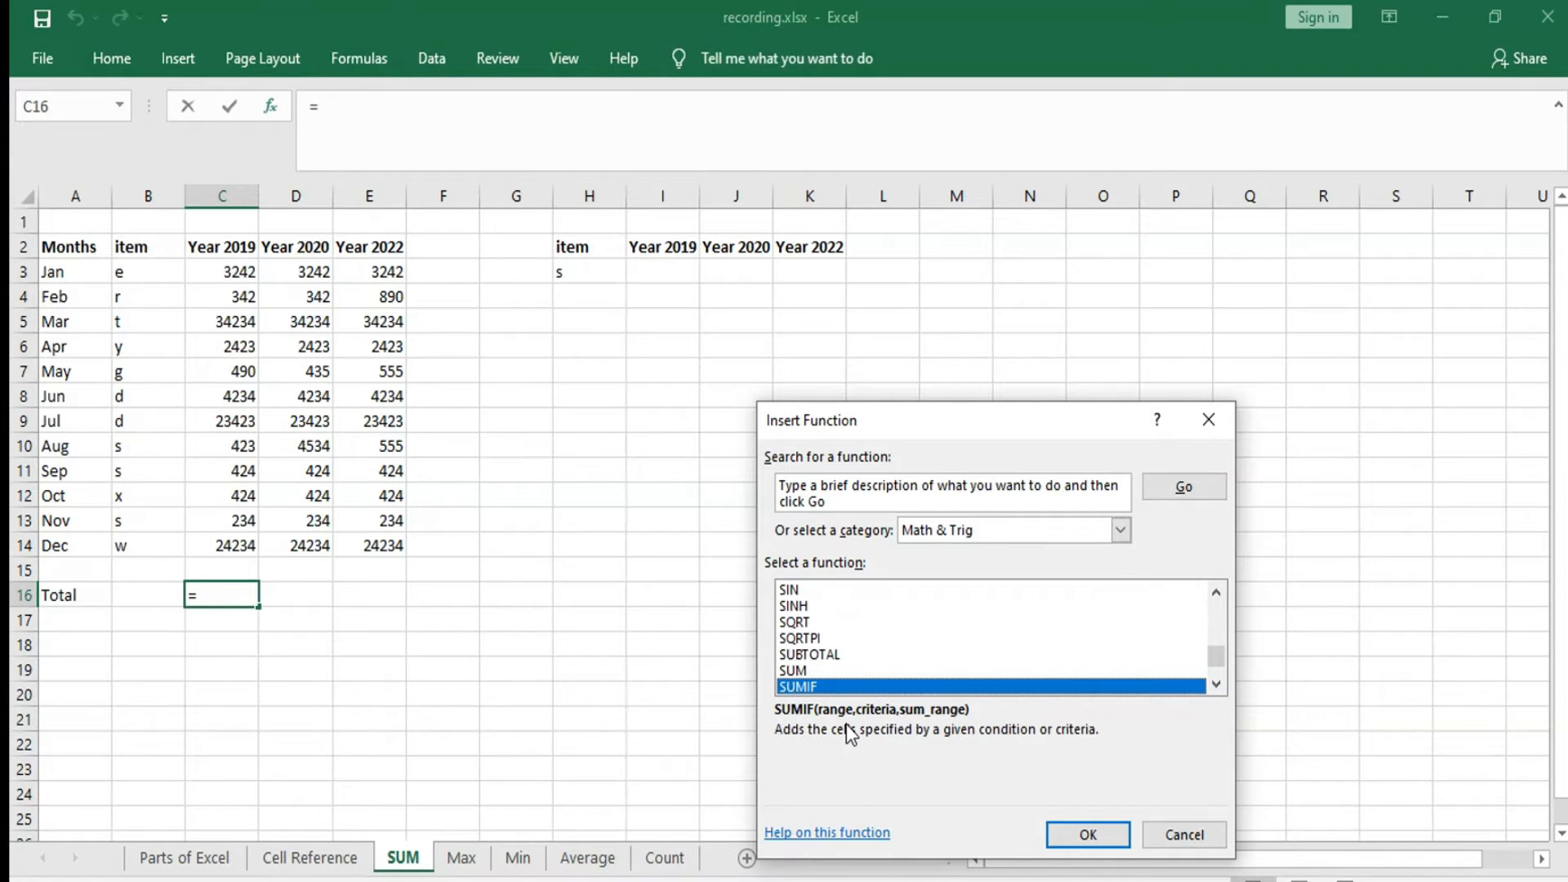
key("Up")
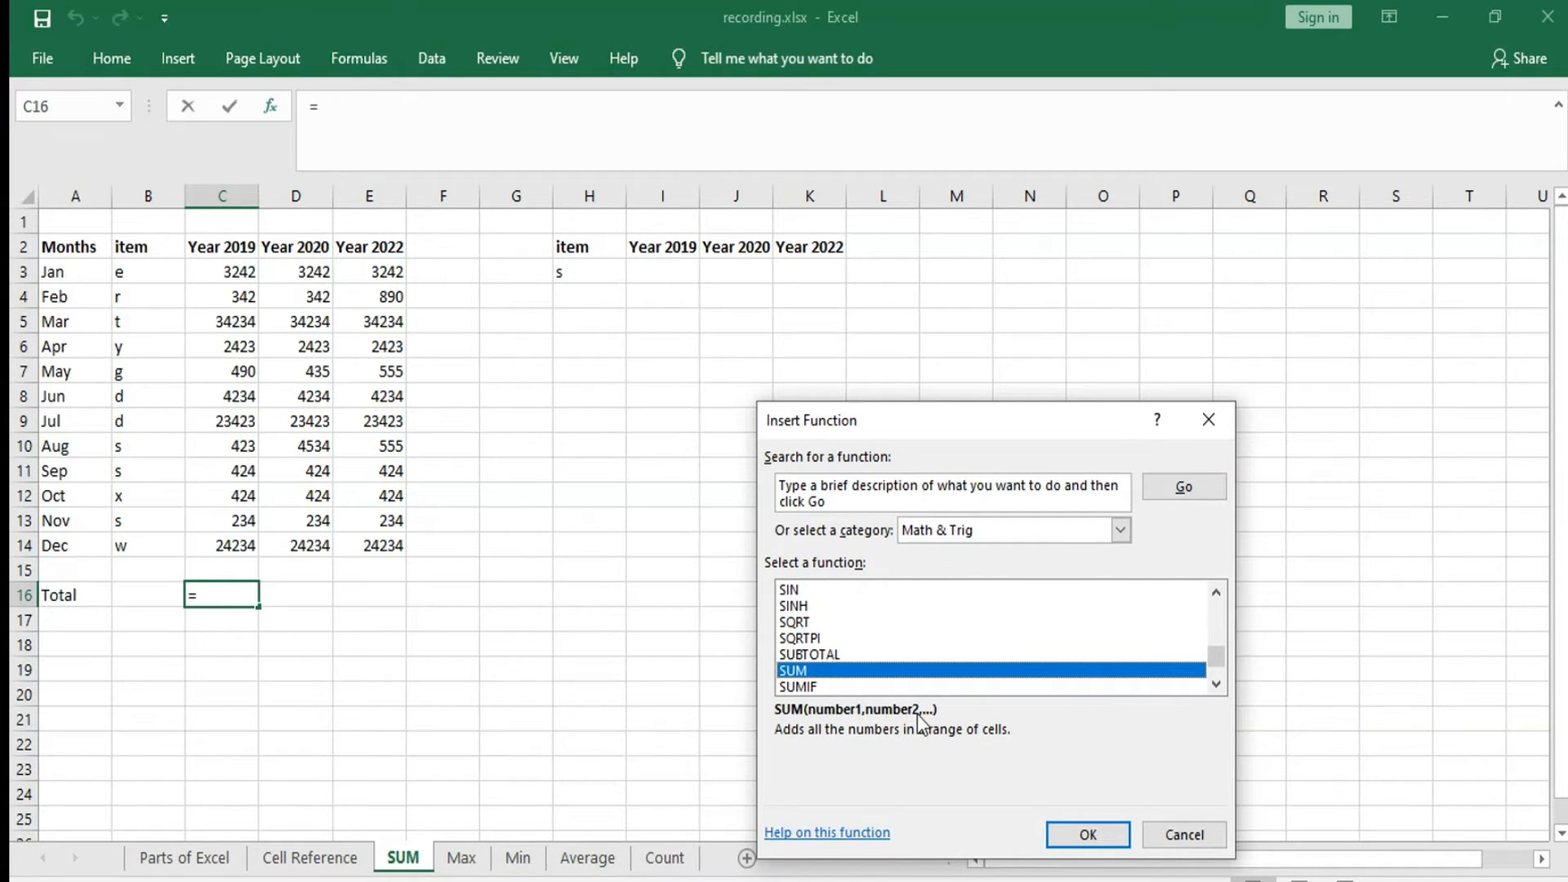
left_click(1085, 835)
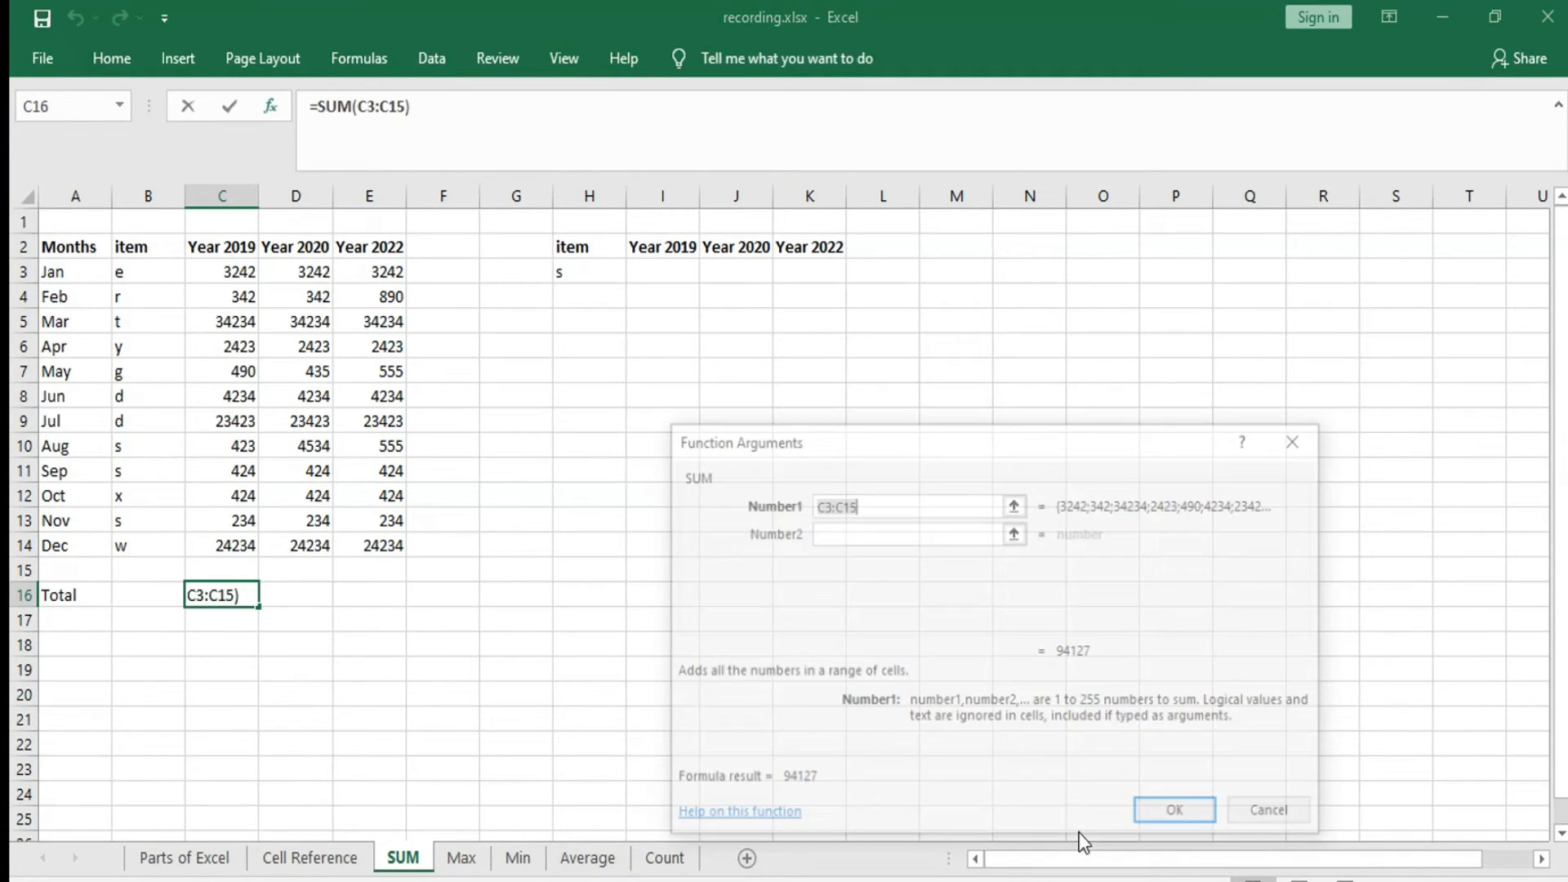
- Set the first SUM argument to the Year 2019 values in C3:C14 and complete the formula
left_click(865, 503)
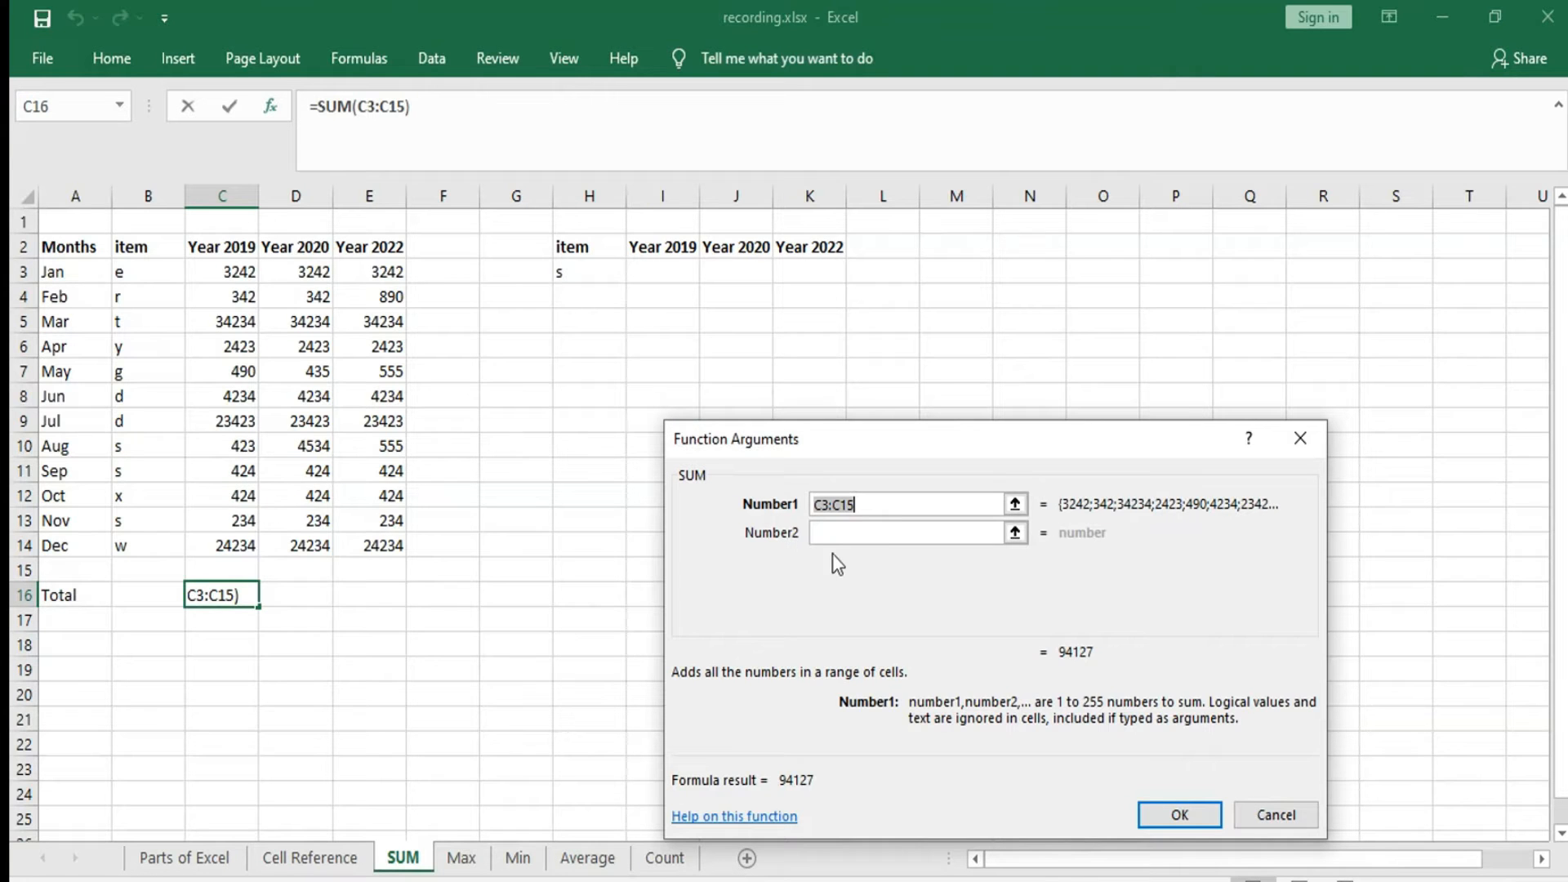
left_click_drag(233, 266, 223, 541)
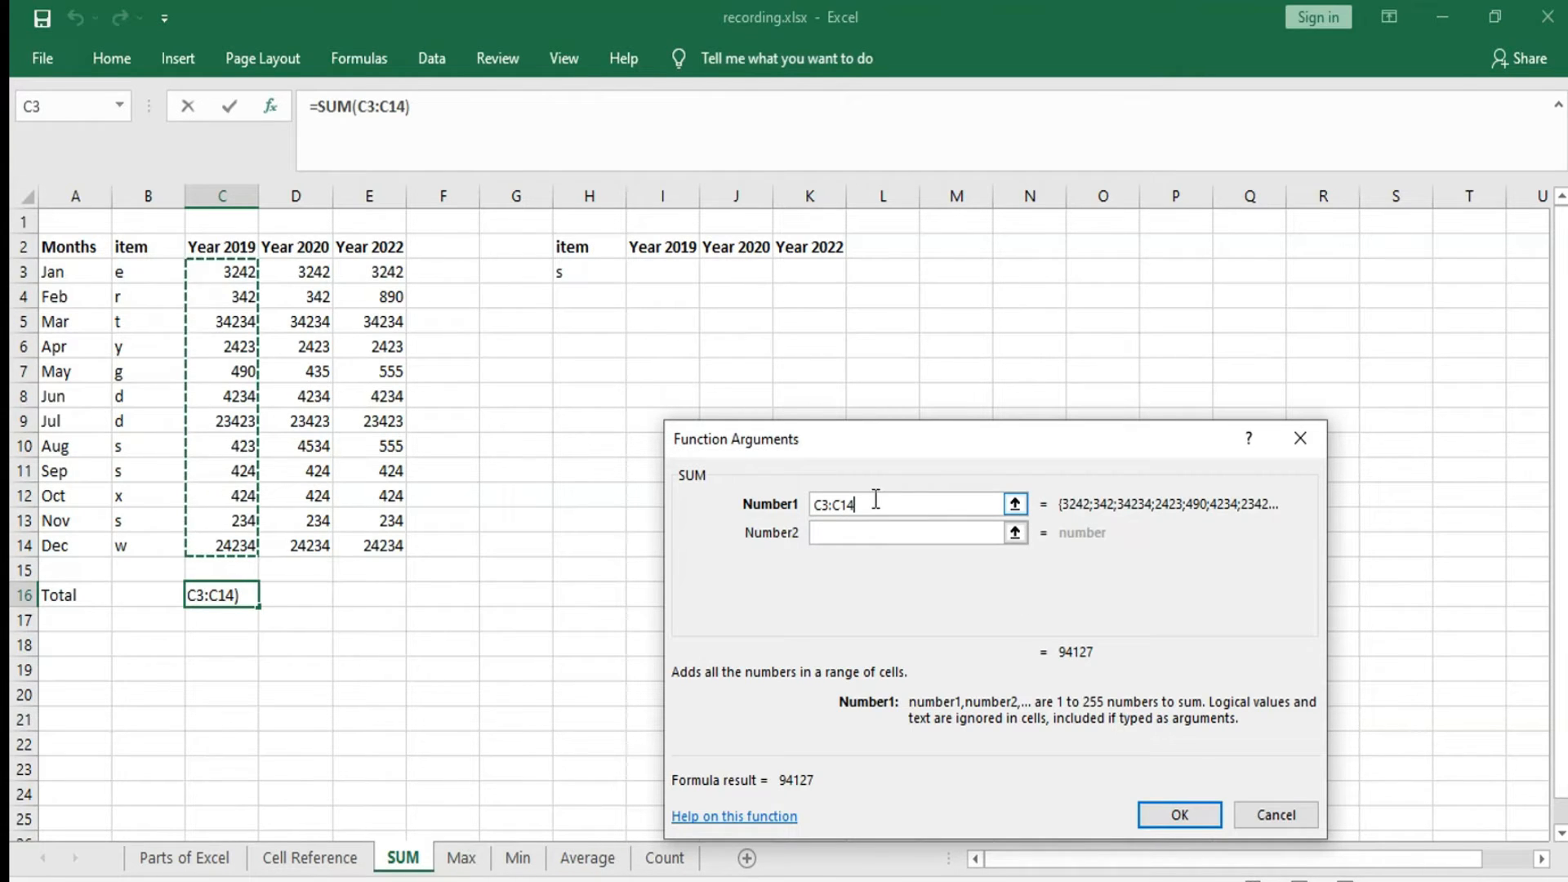
left_click(1201, 818)
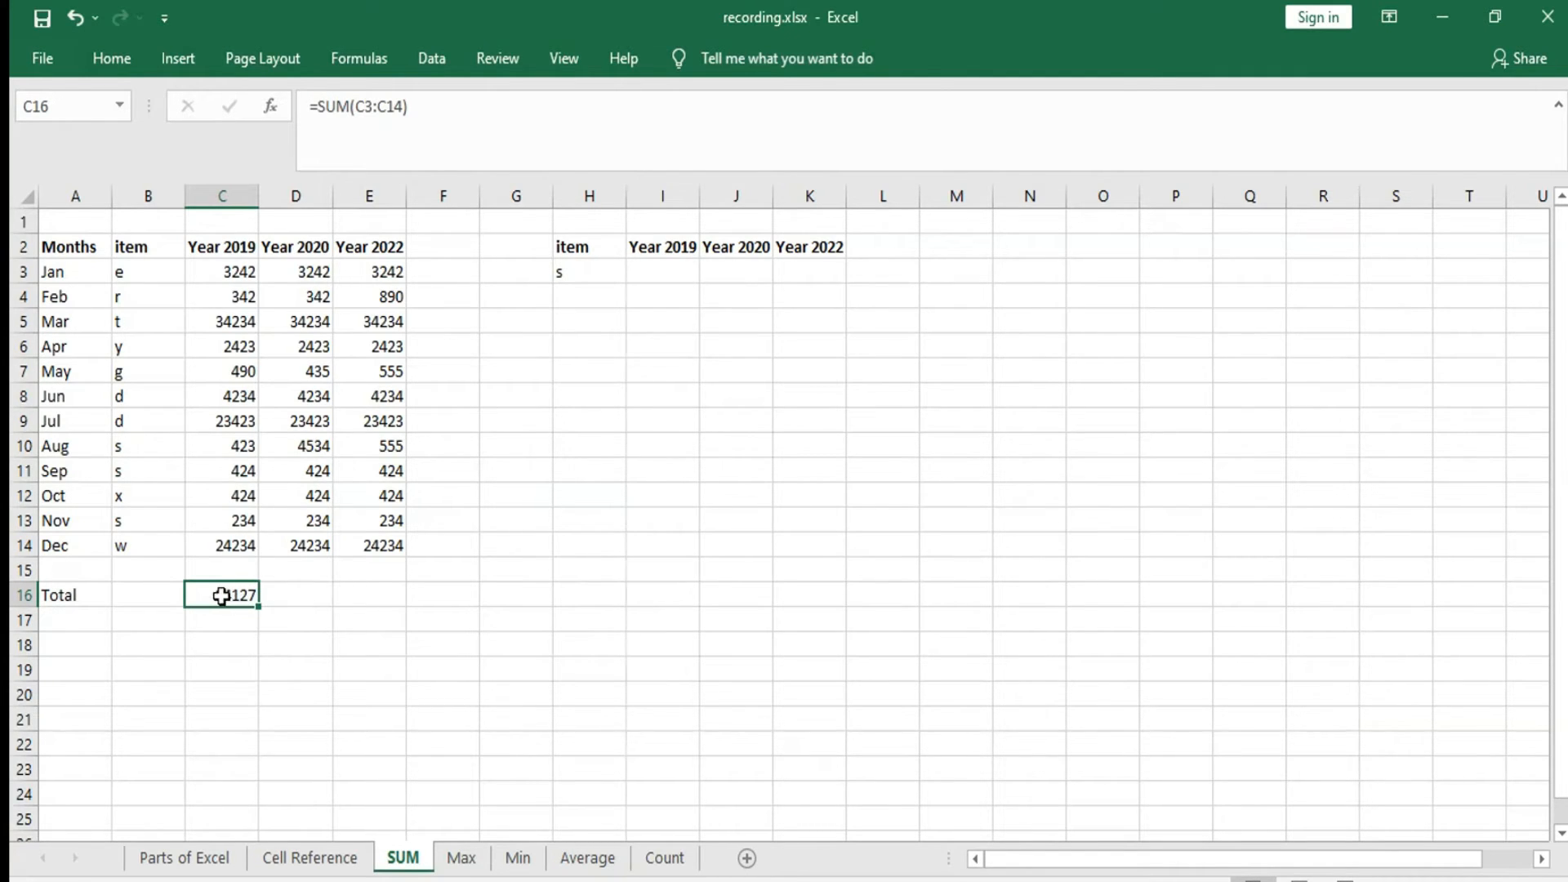
- Fill the SUM formula from C16 across to D16 and E16, and check the formula in each total cell
left_click(325, 621)
left_click(239, 593)
left_click(429, 127)
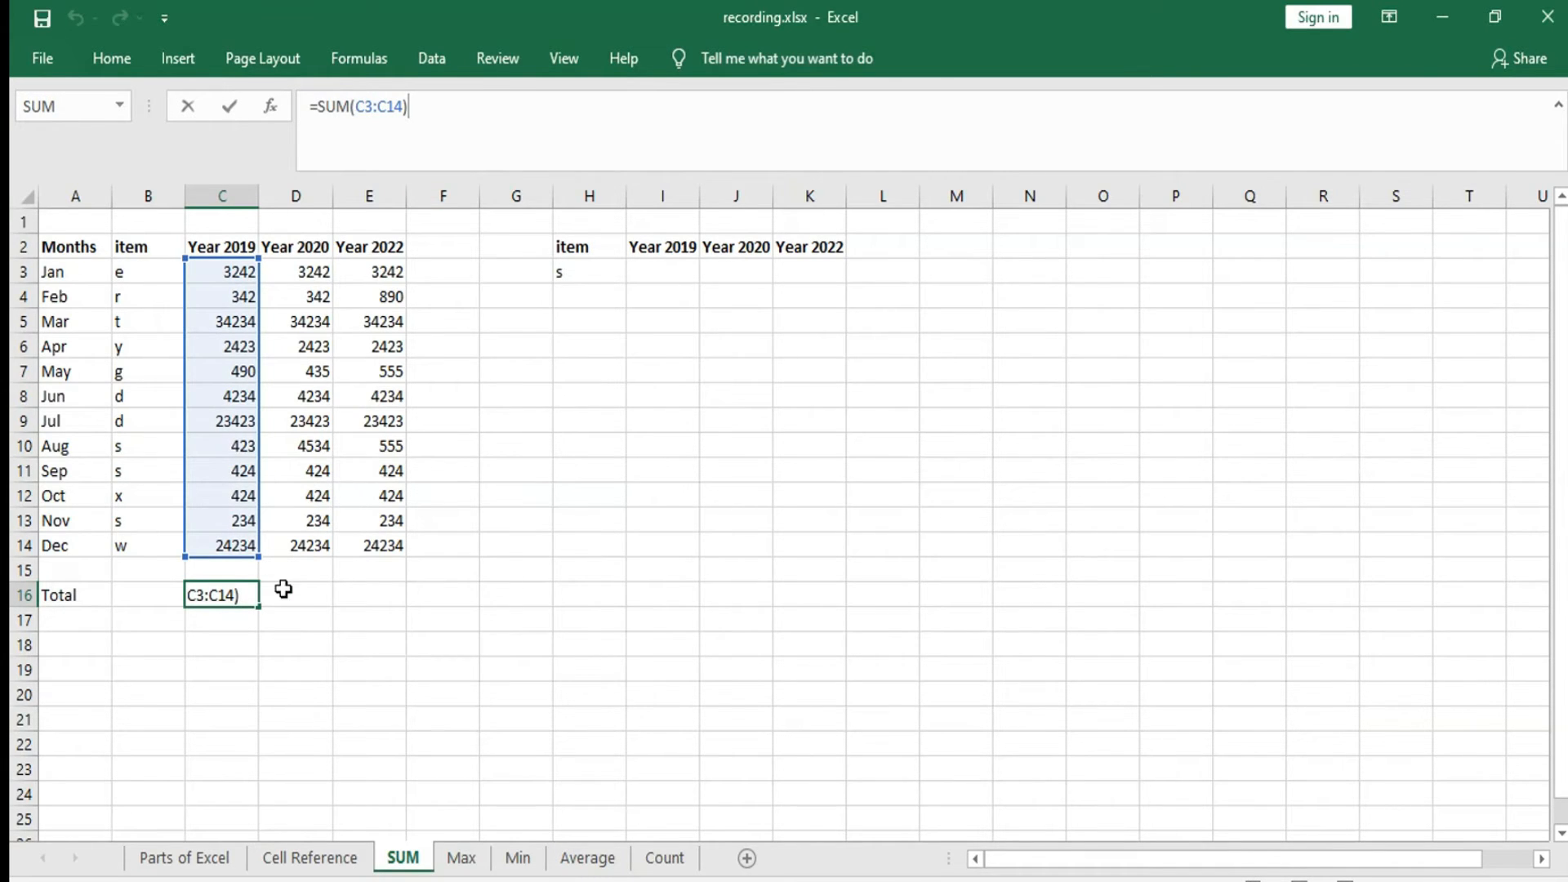
left_click(311, 595)
left_click(215, 594)
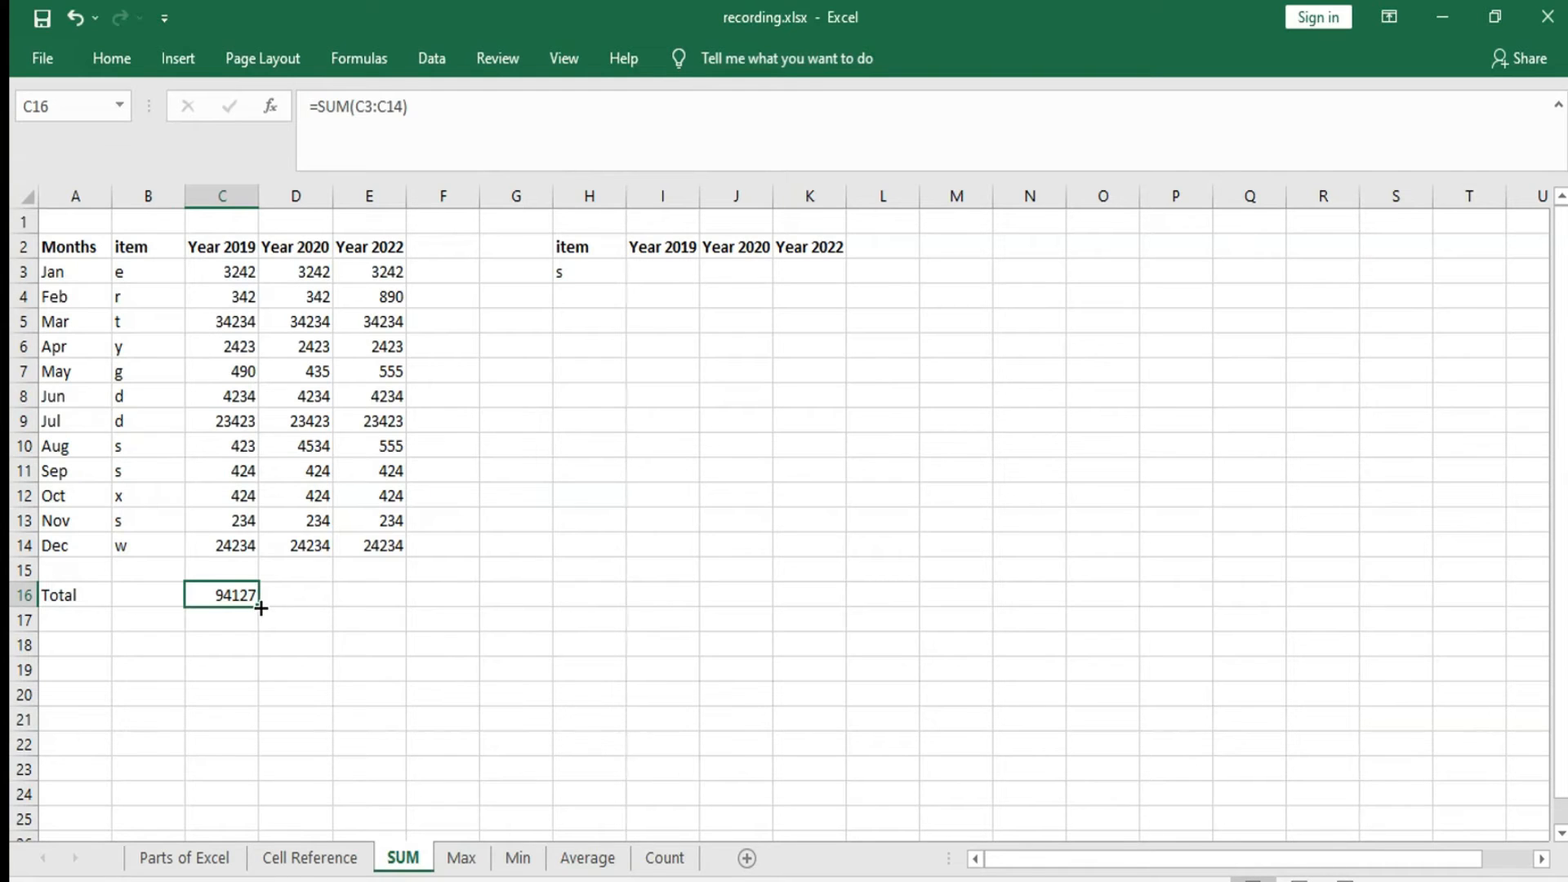
left_click_drag(260, 608, 391, 601)
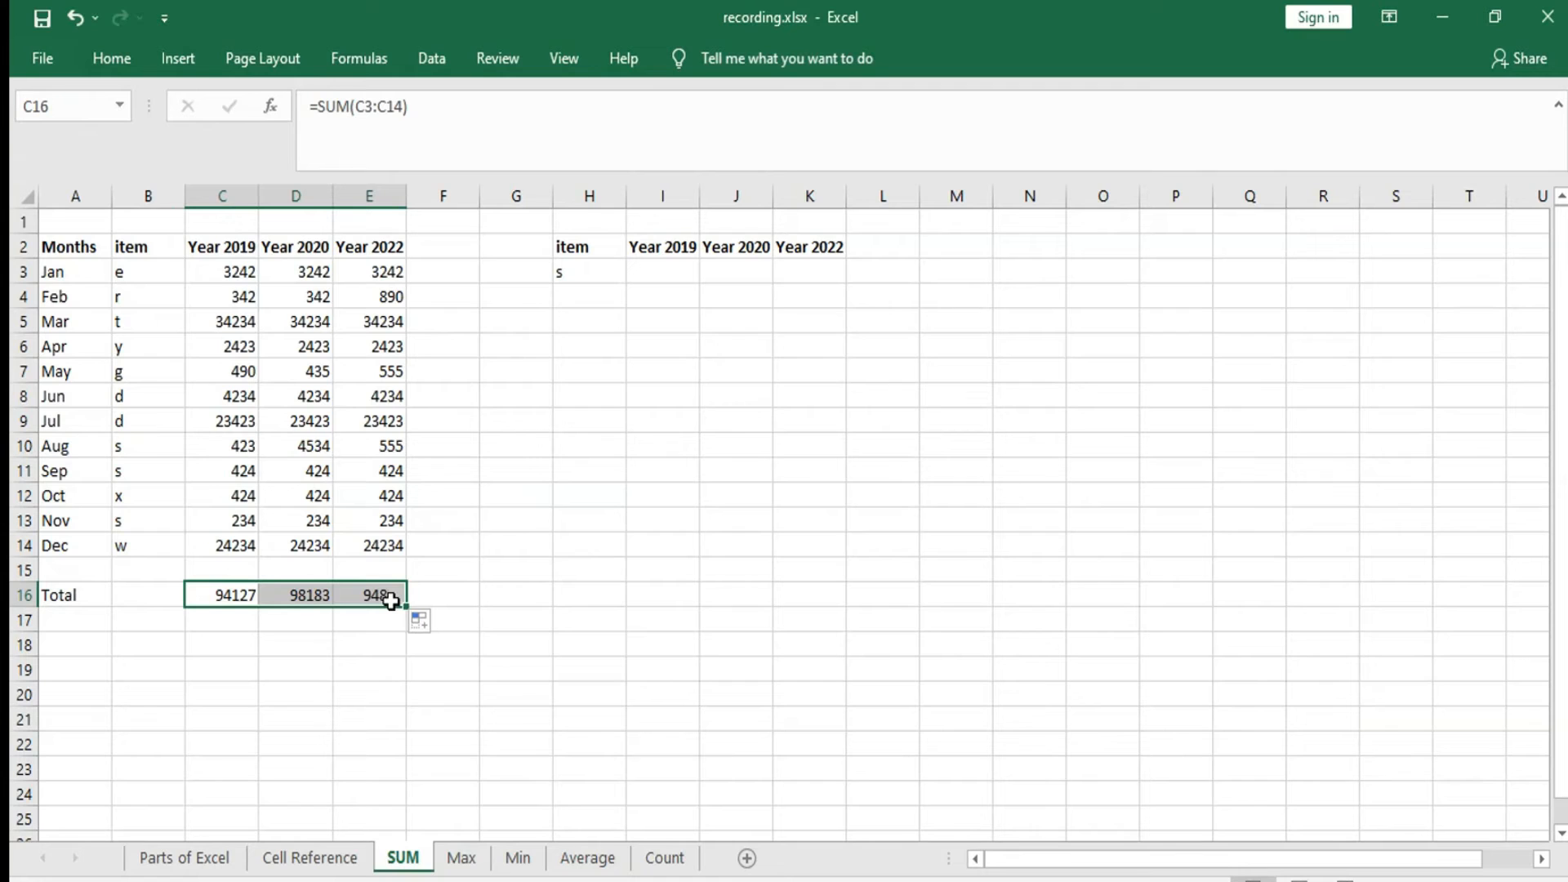
left_click(269, 651)
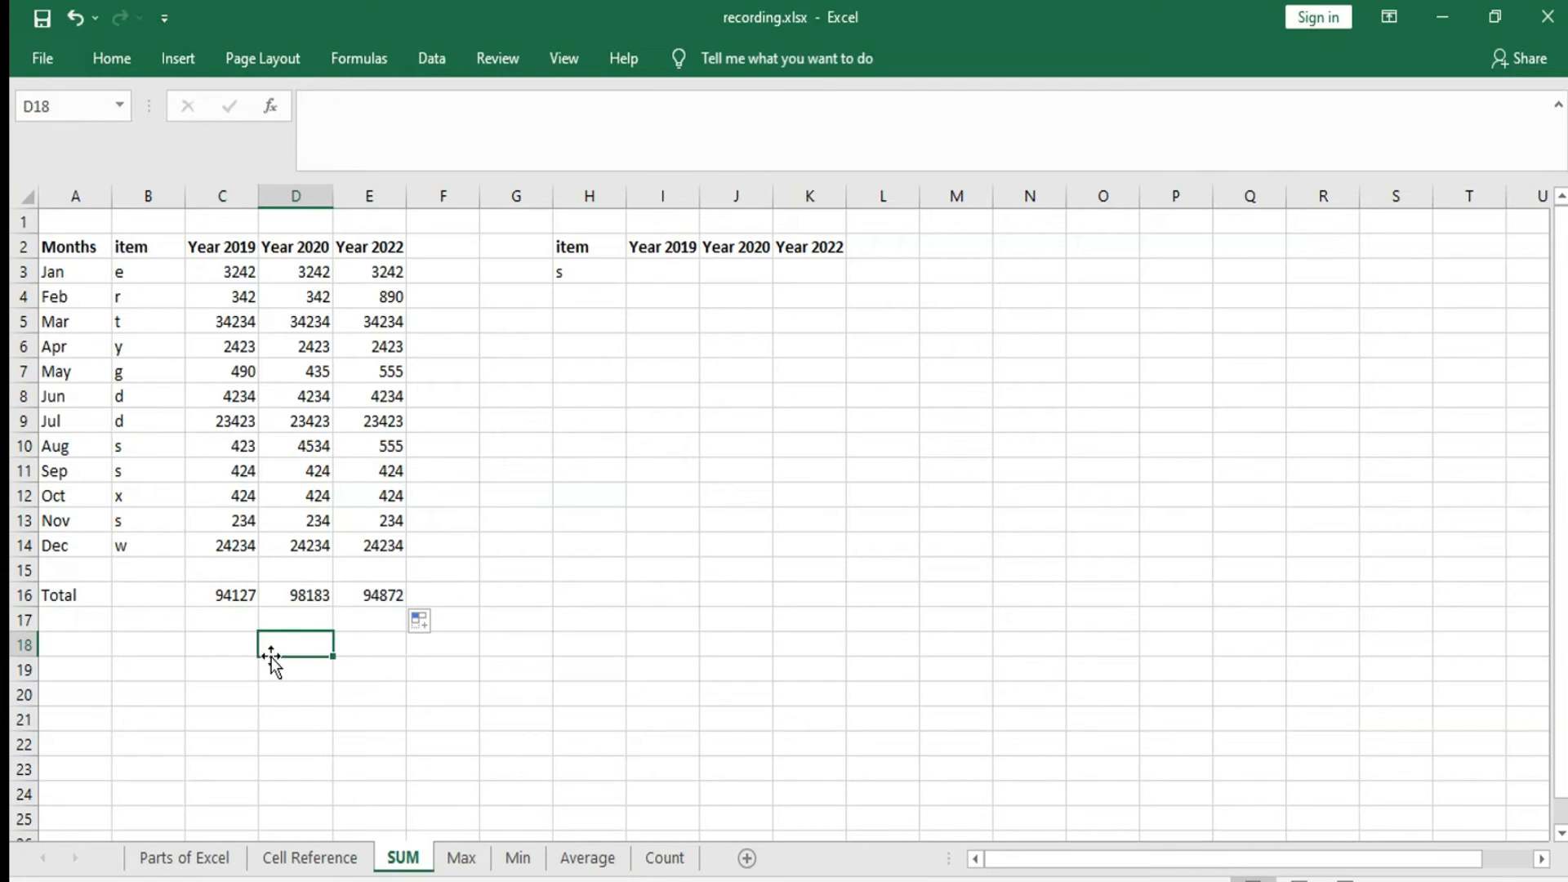
left_click(230, 592)
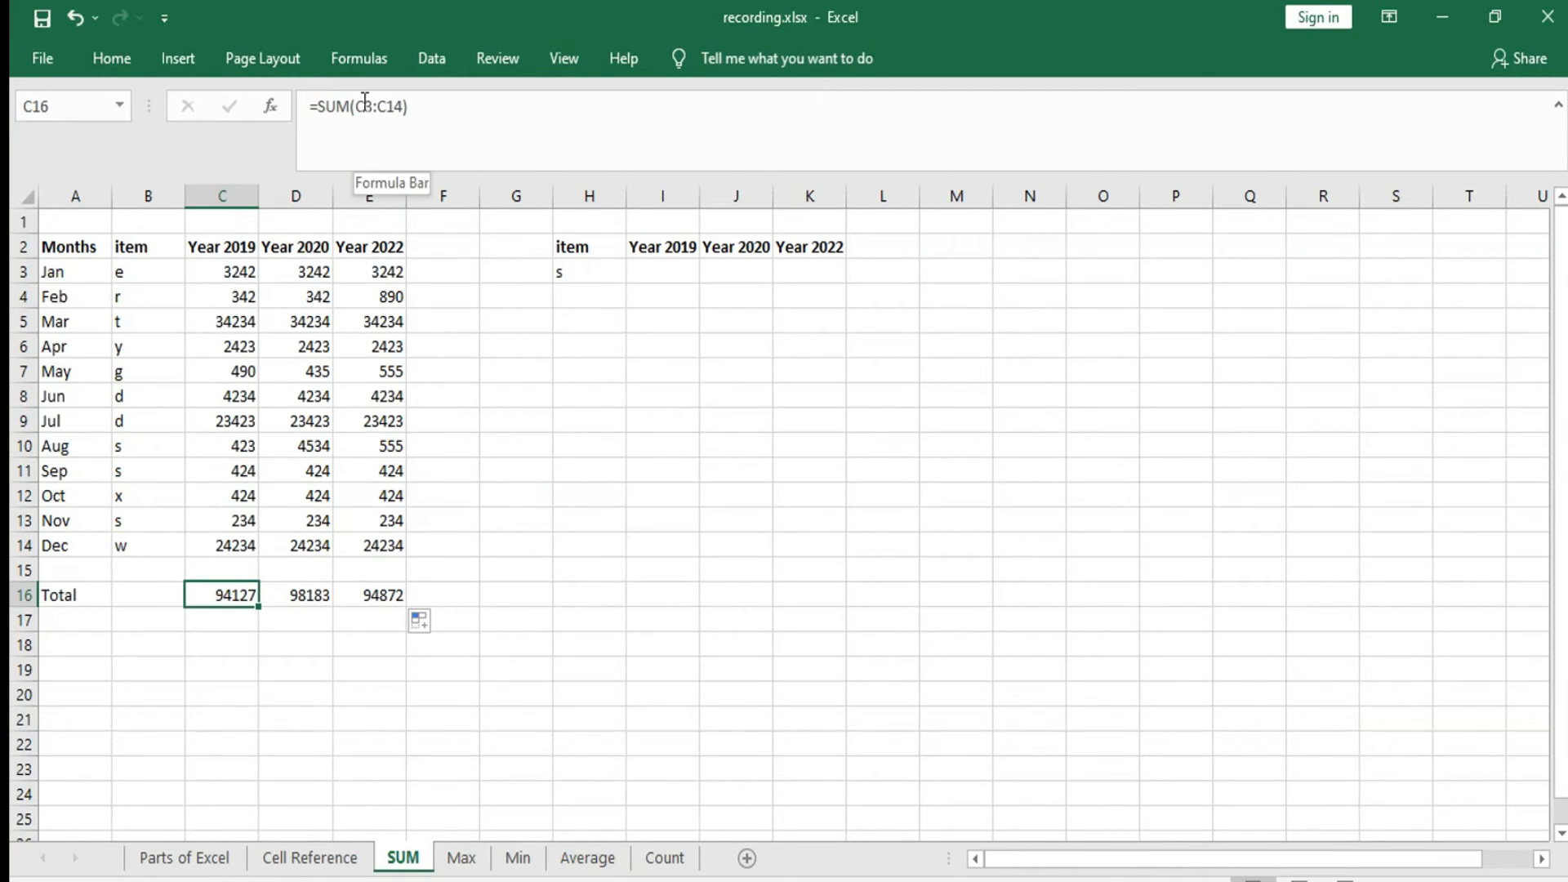
left_click(313, 594)
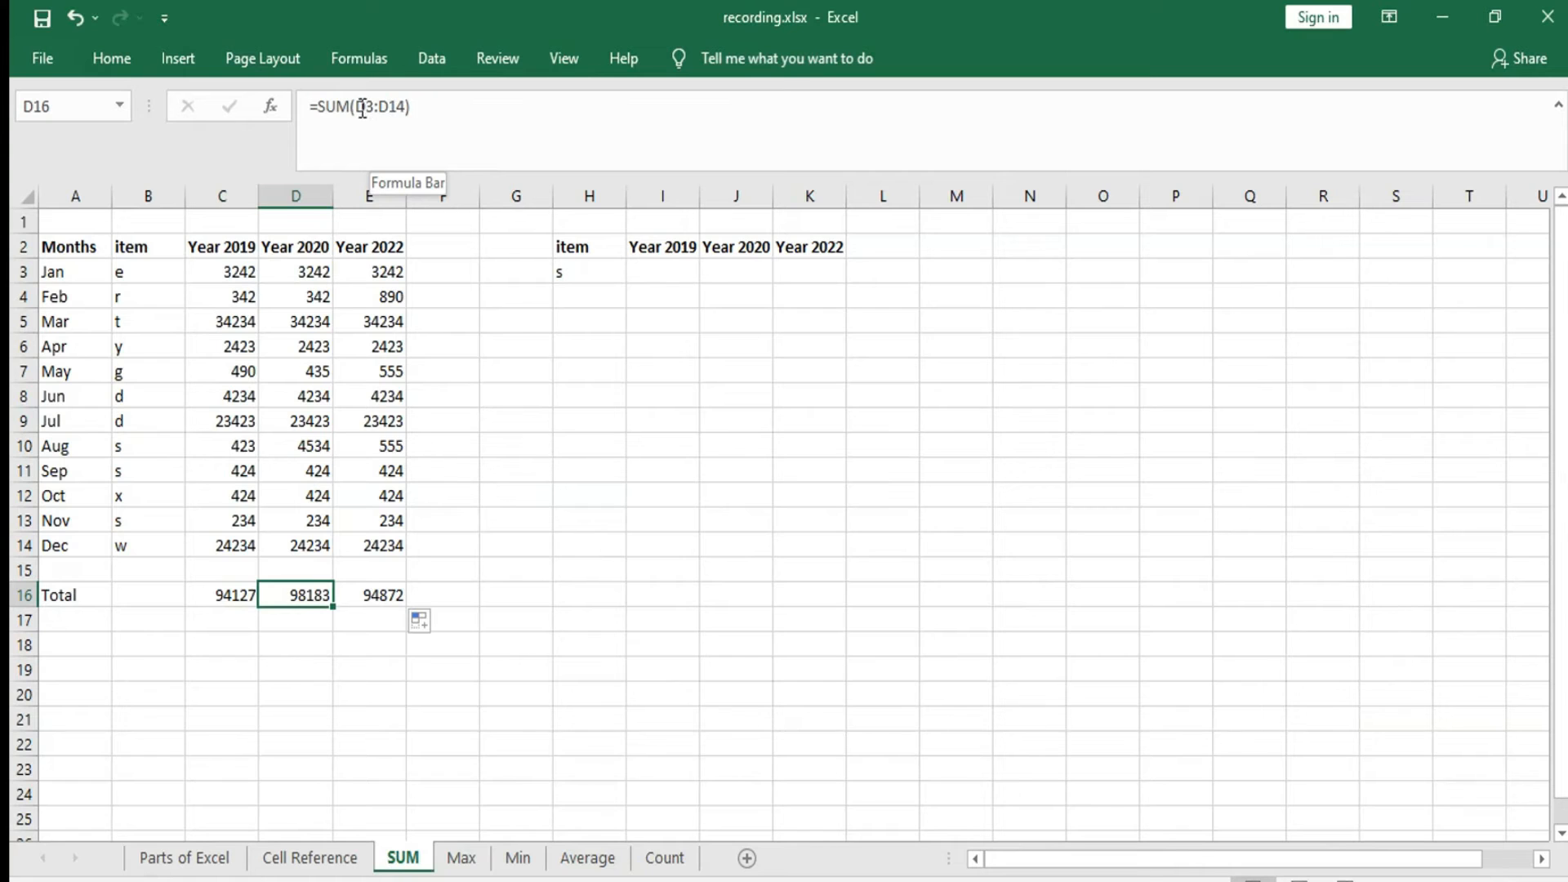
left_click(369, 596)
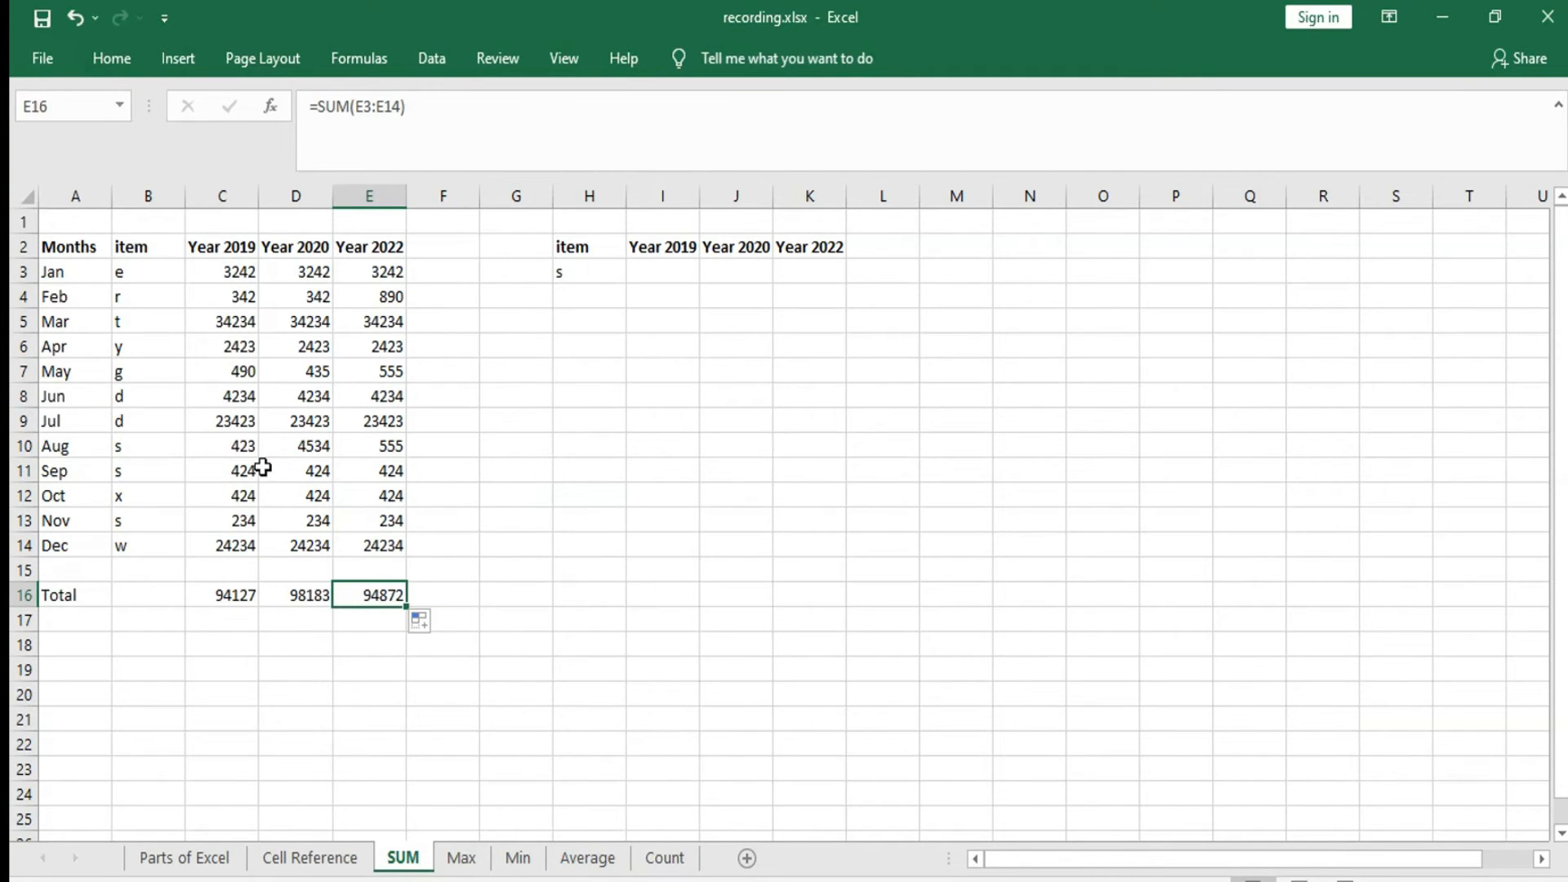
- Insert the SUM function from the Math & Trig category into cell I3 for item s in Year 2019
left_click(656, 278)
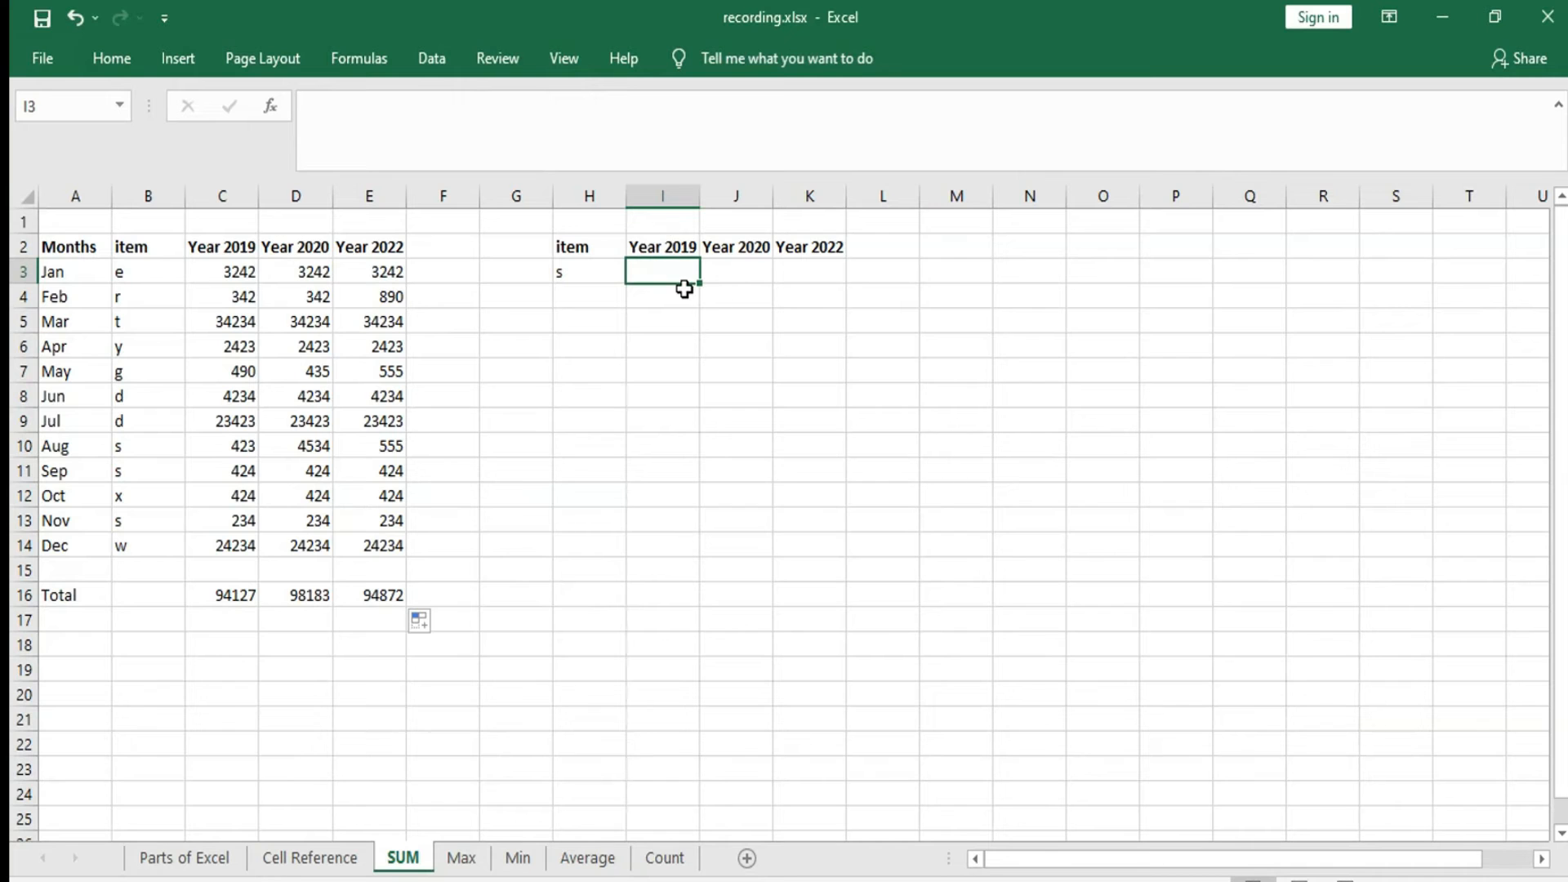
left_click(366, 56)
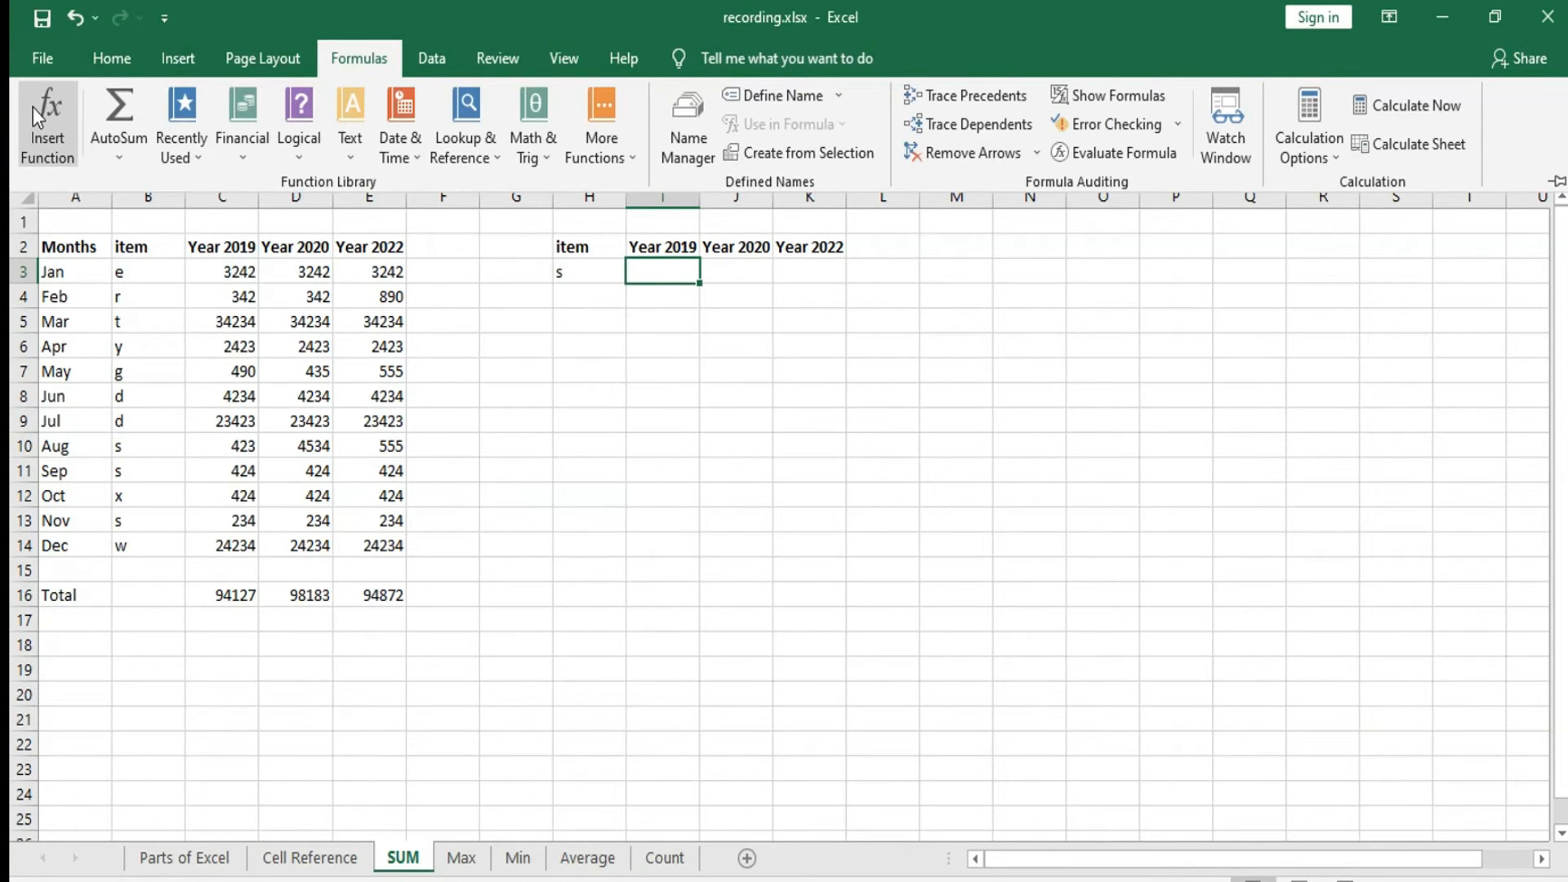
left_click(33, 106)
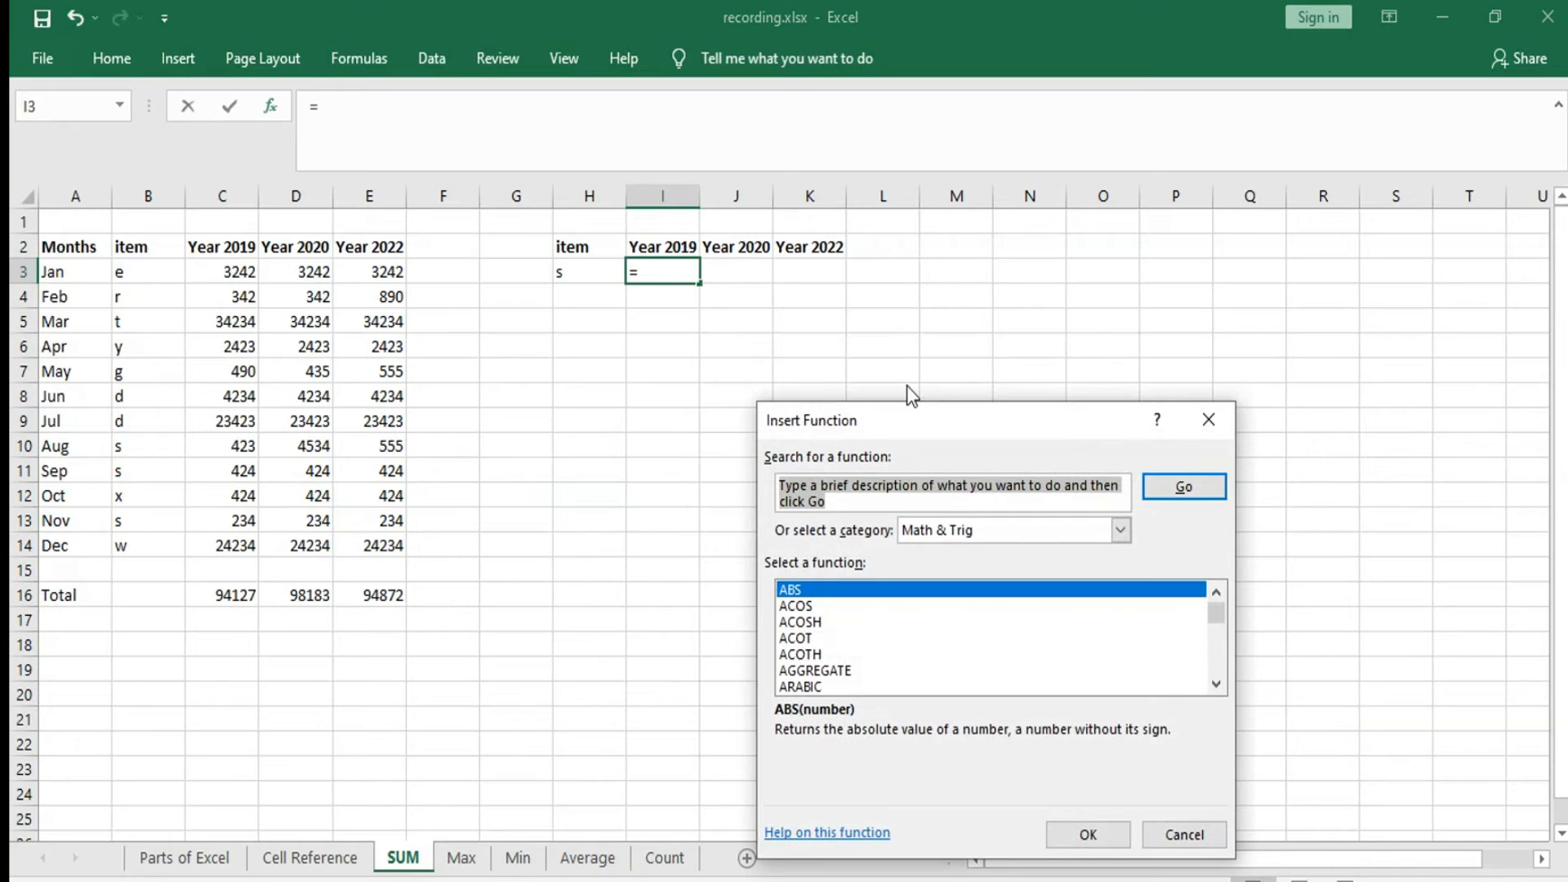
left_click(813, 688)
type("sum")
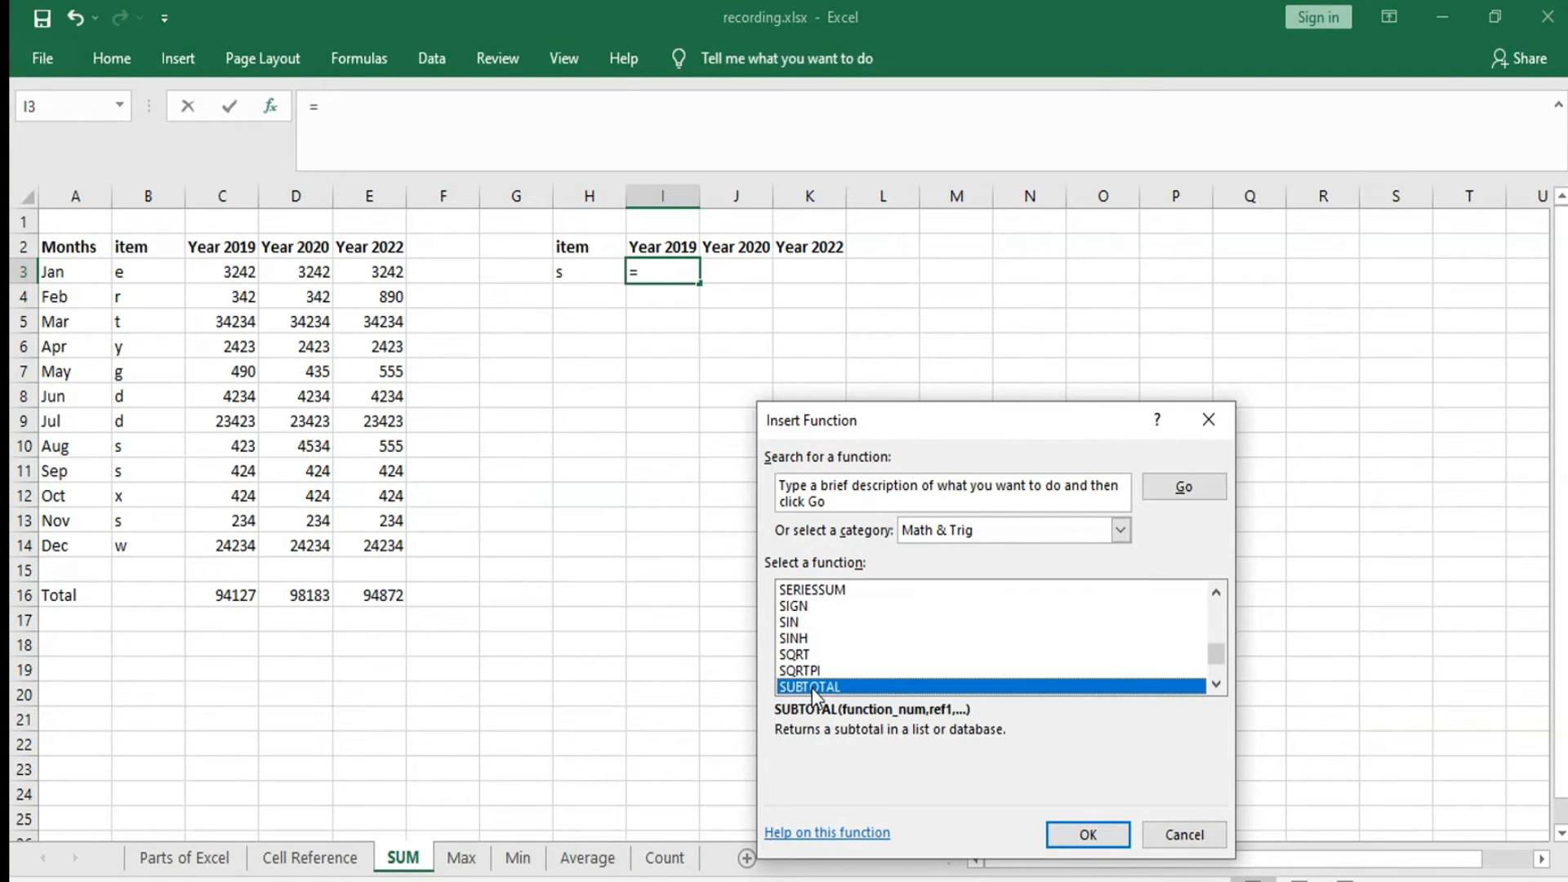
left_click(1093, 832)
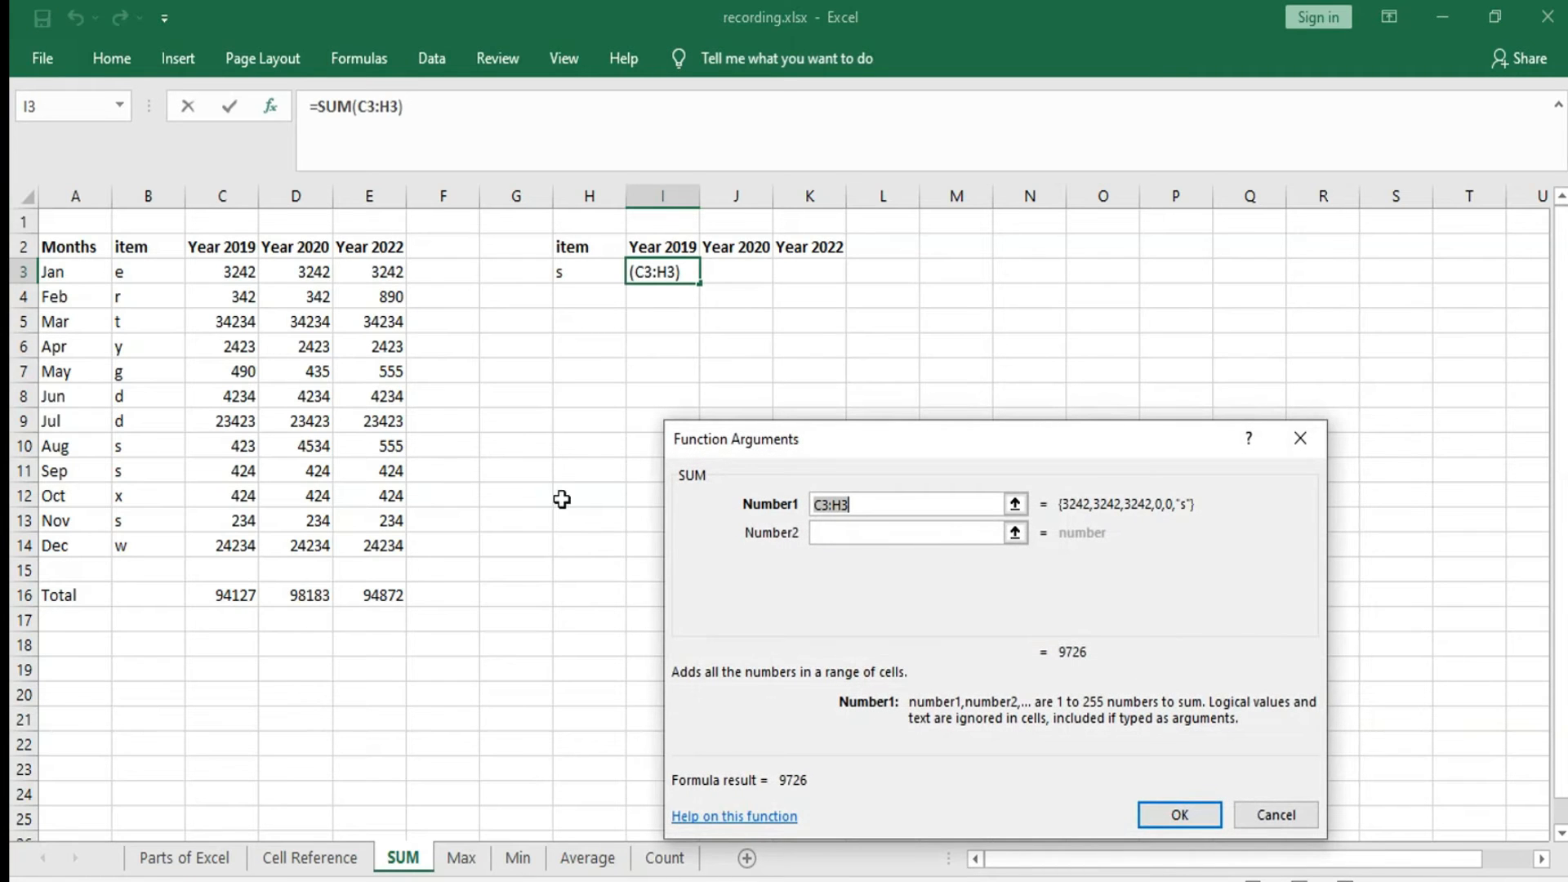
- Set the SUM arguments to the item s values in C10:C11 and C13, and complete the formula in I3
left_click_drag(233, 446, 232, 460)
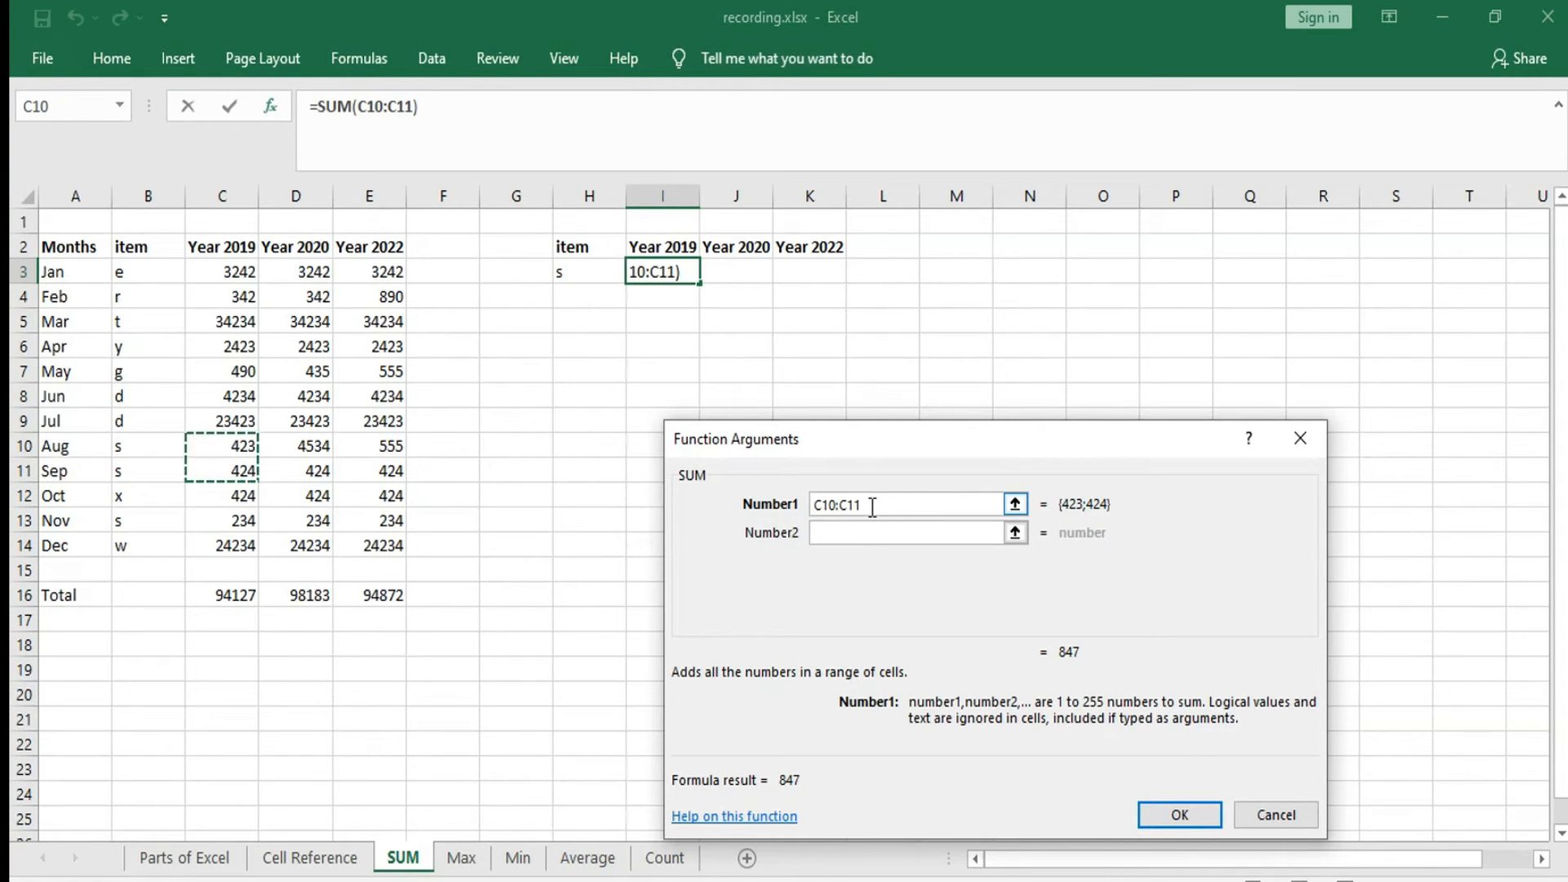
left_click(850, 529)
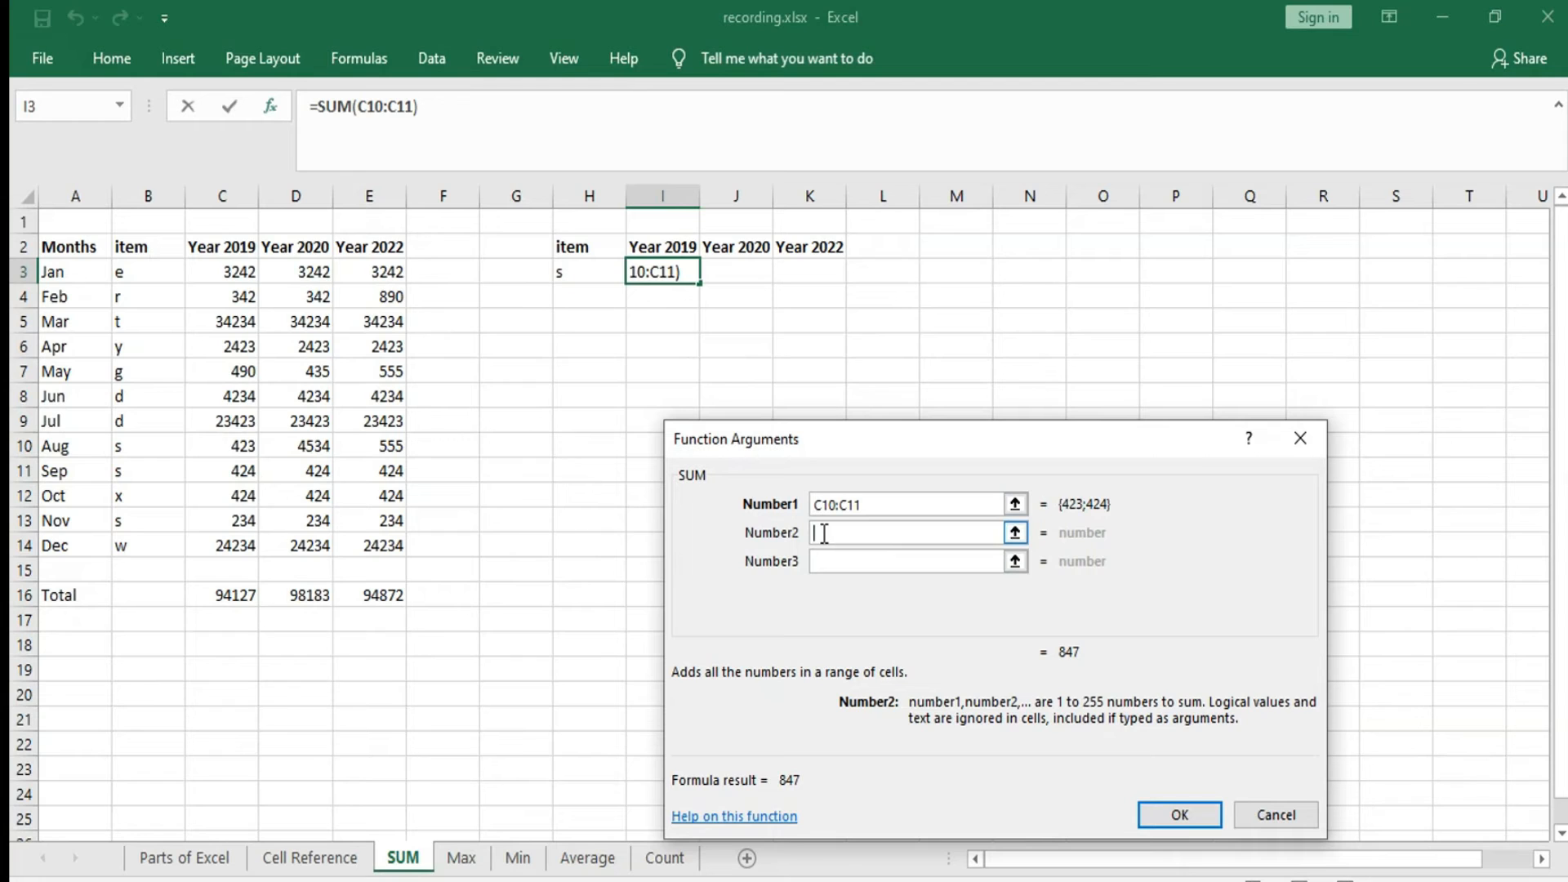
left_click(236, 524)
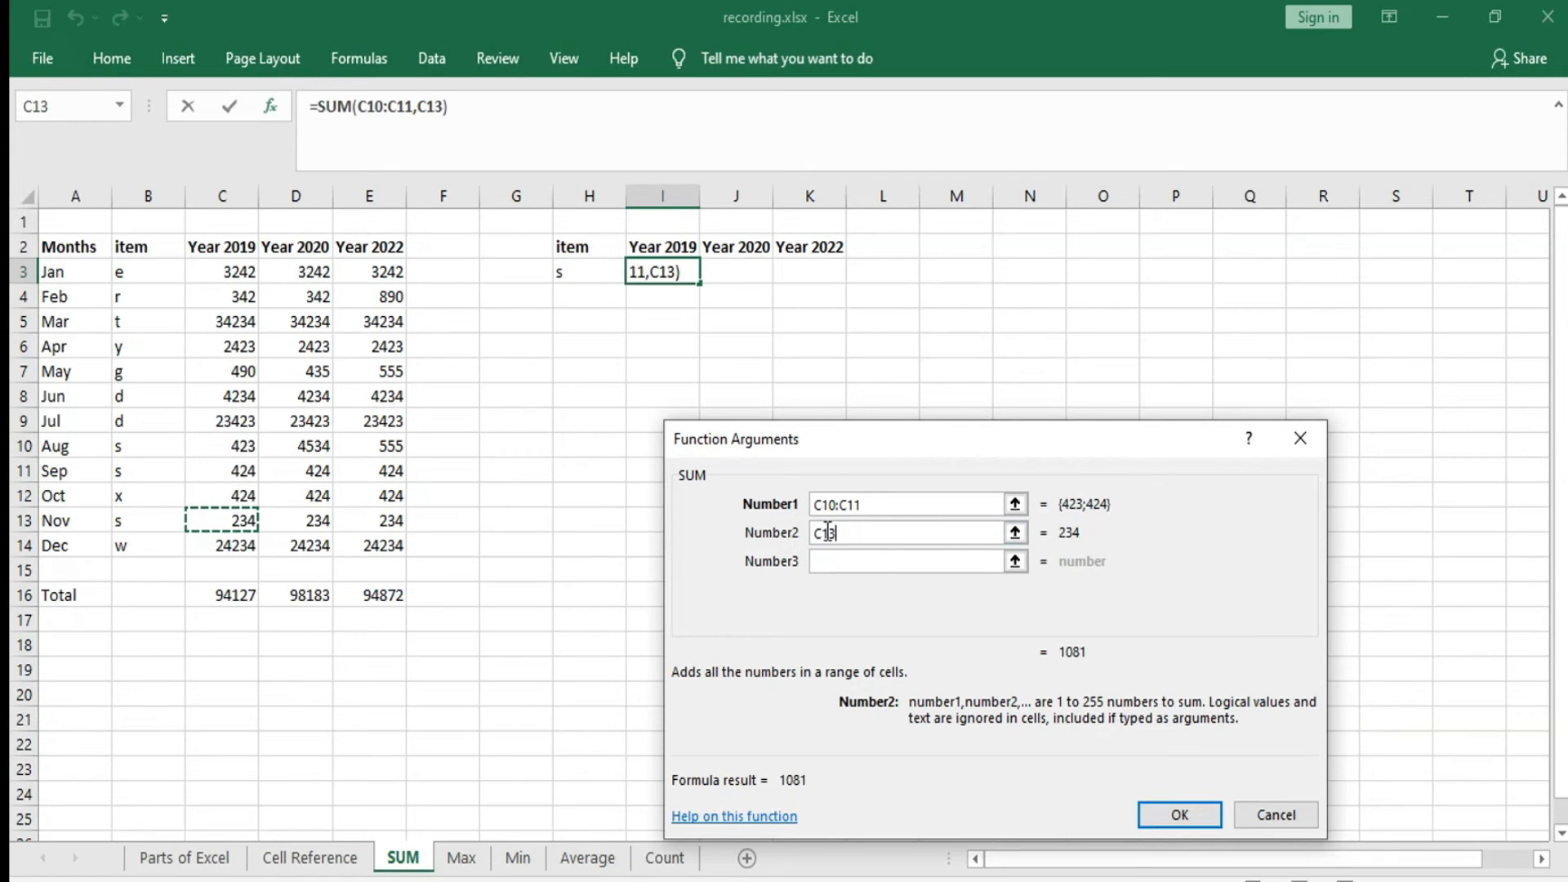
left_click(1180, 815)
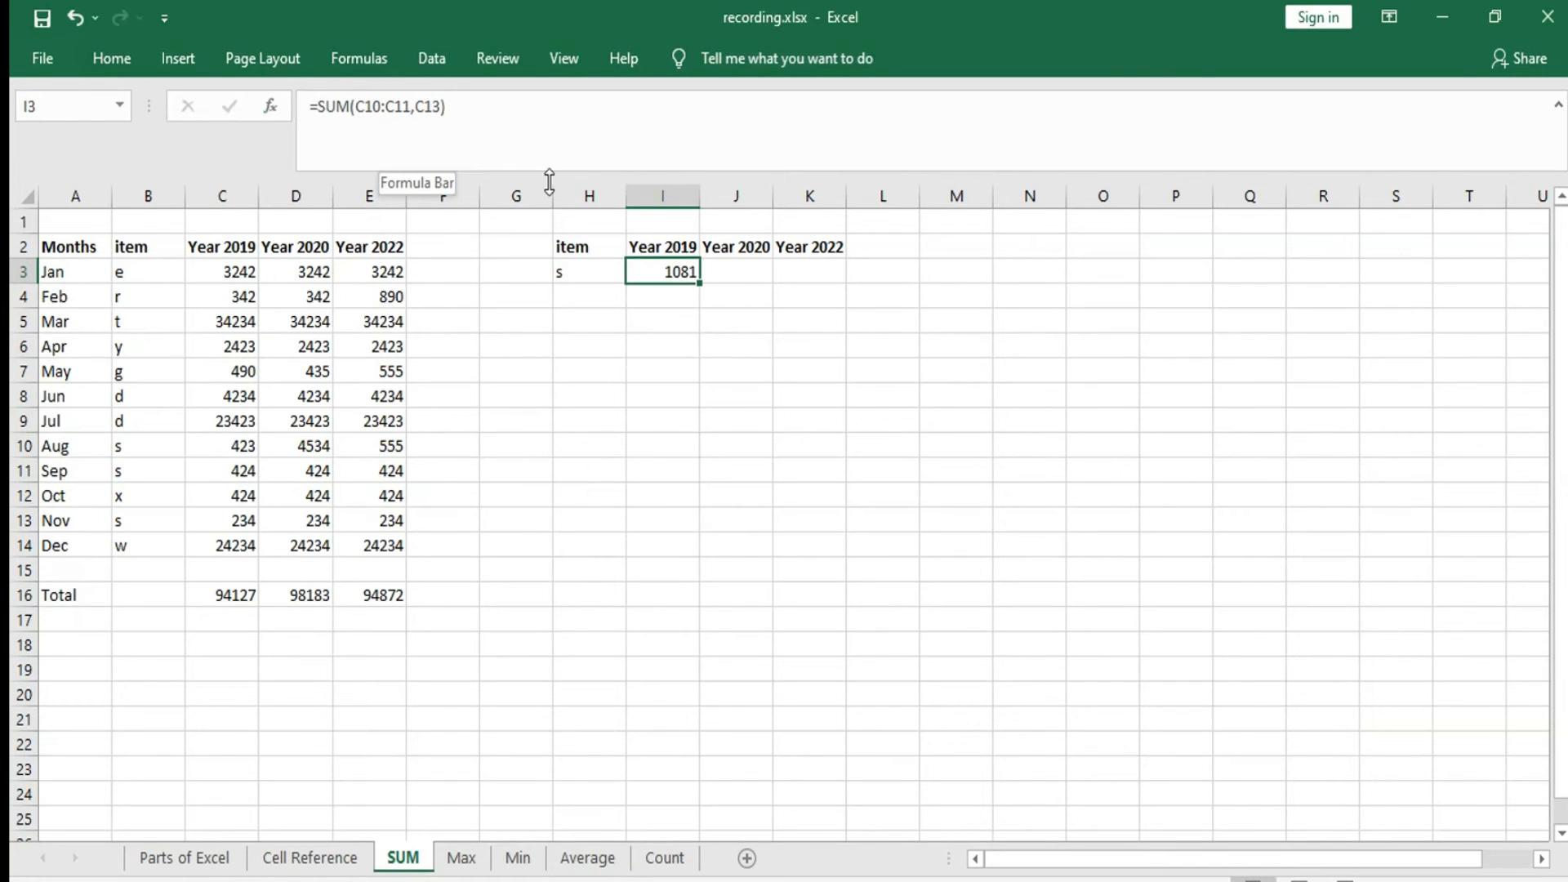
- Fill the item s SUM formula from I3 across to J3 and K3 for Year 2020 and Year 2022
left_click(742, 282)
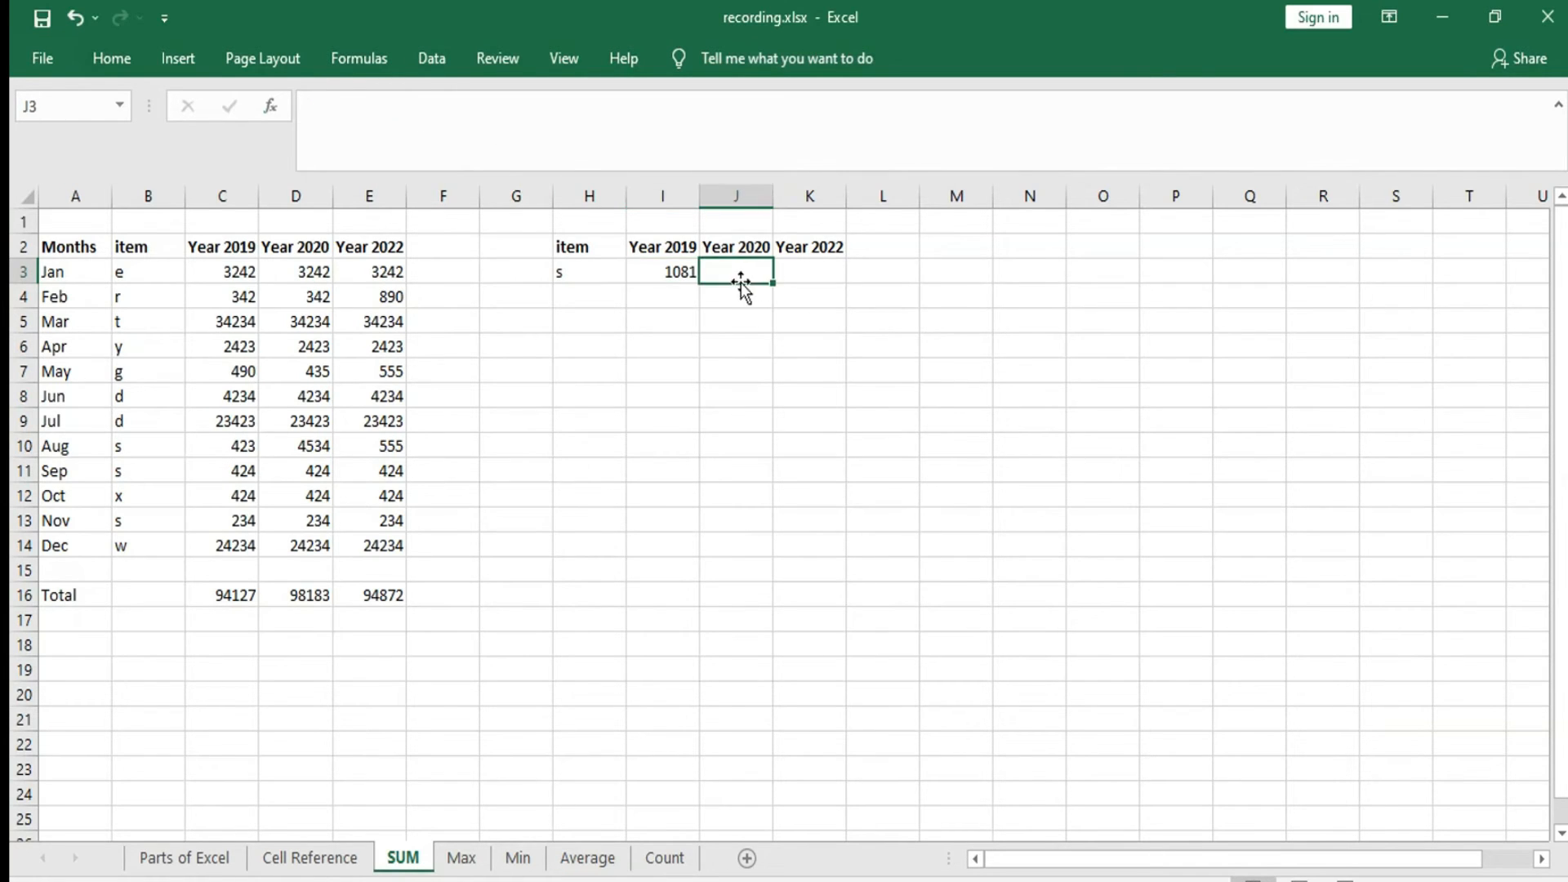
left_click(681, 271)
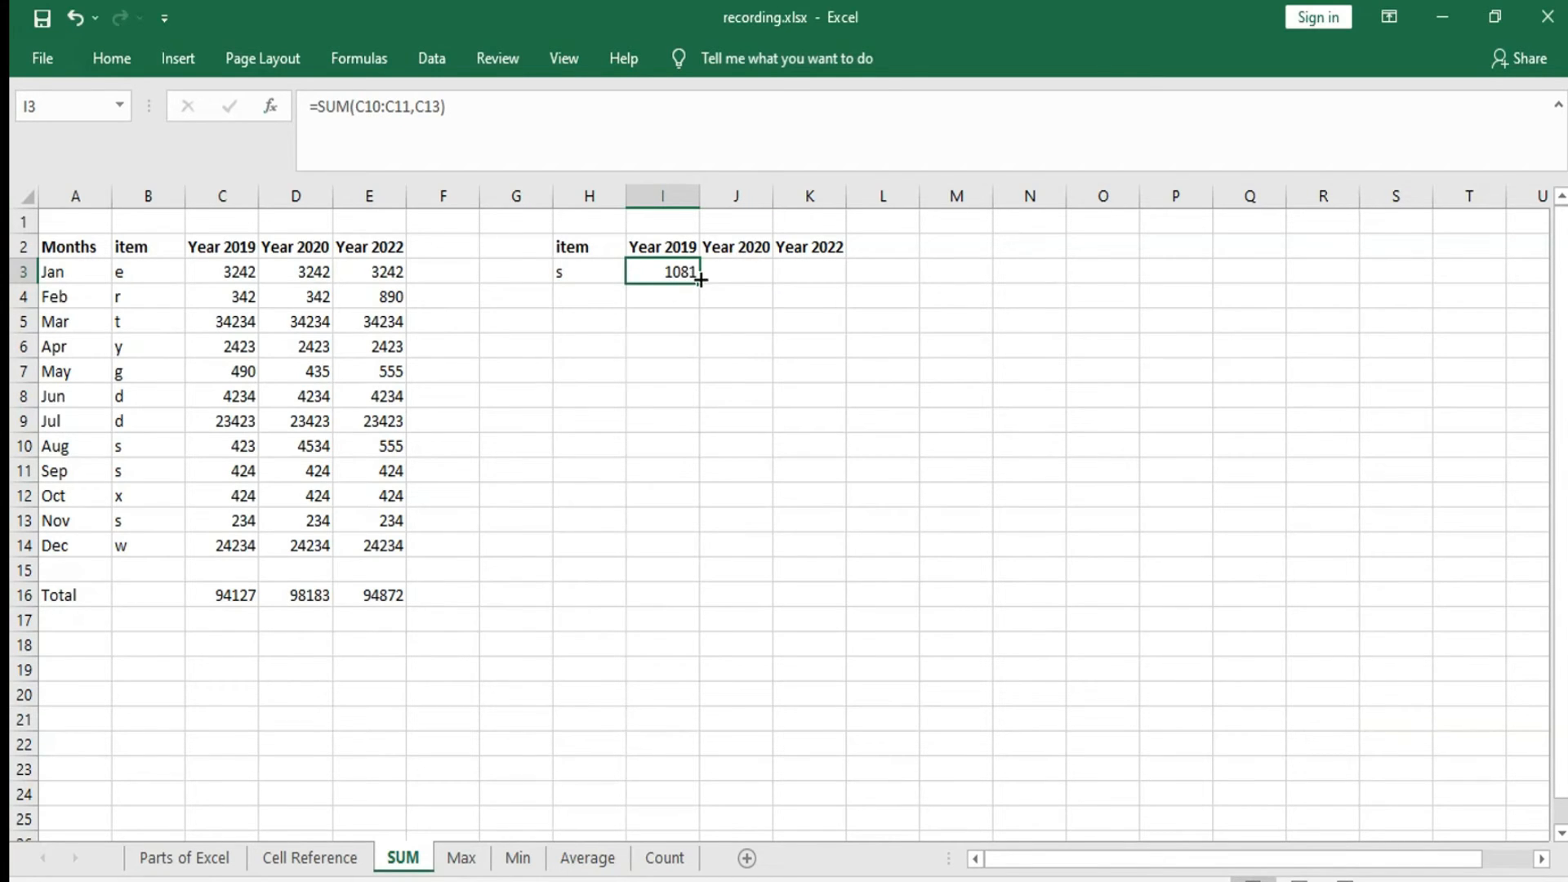
left_click_drag(700, 285, 827, 286)
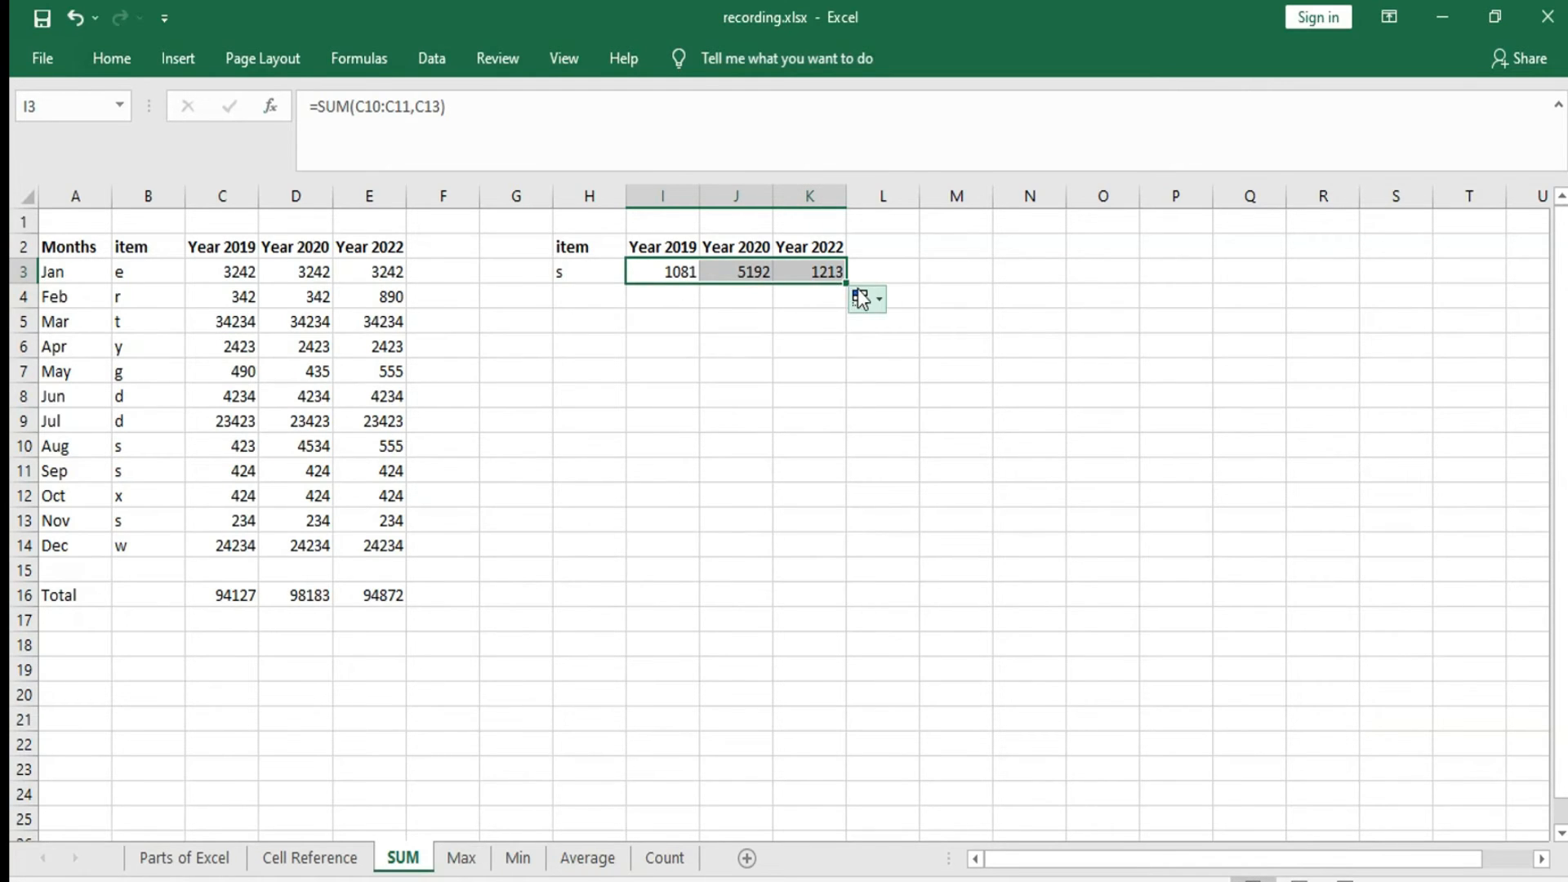
left_click(809, 351)
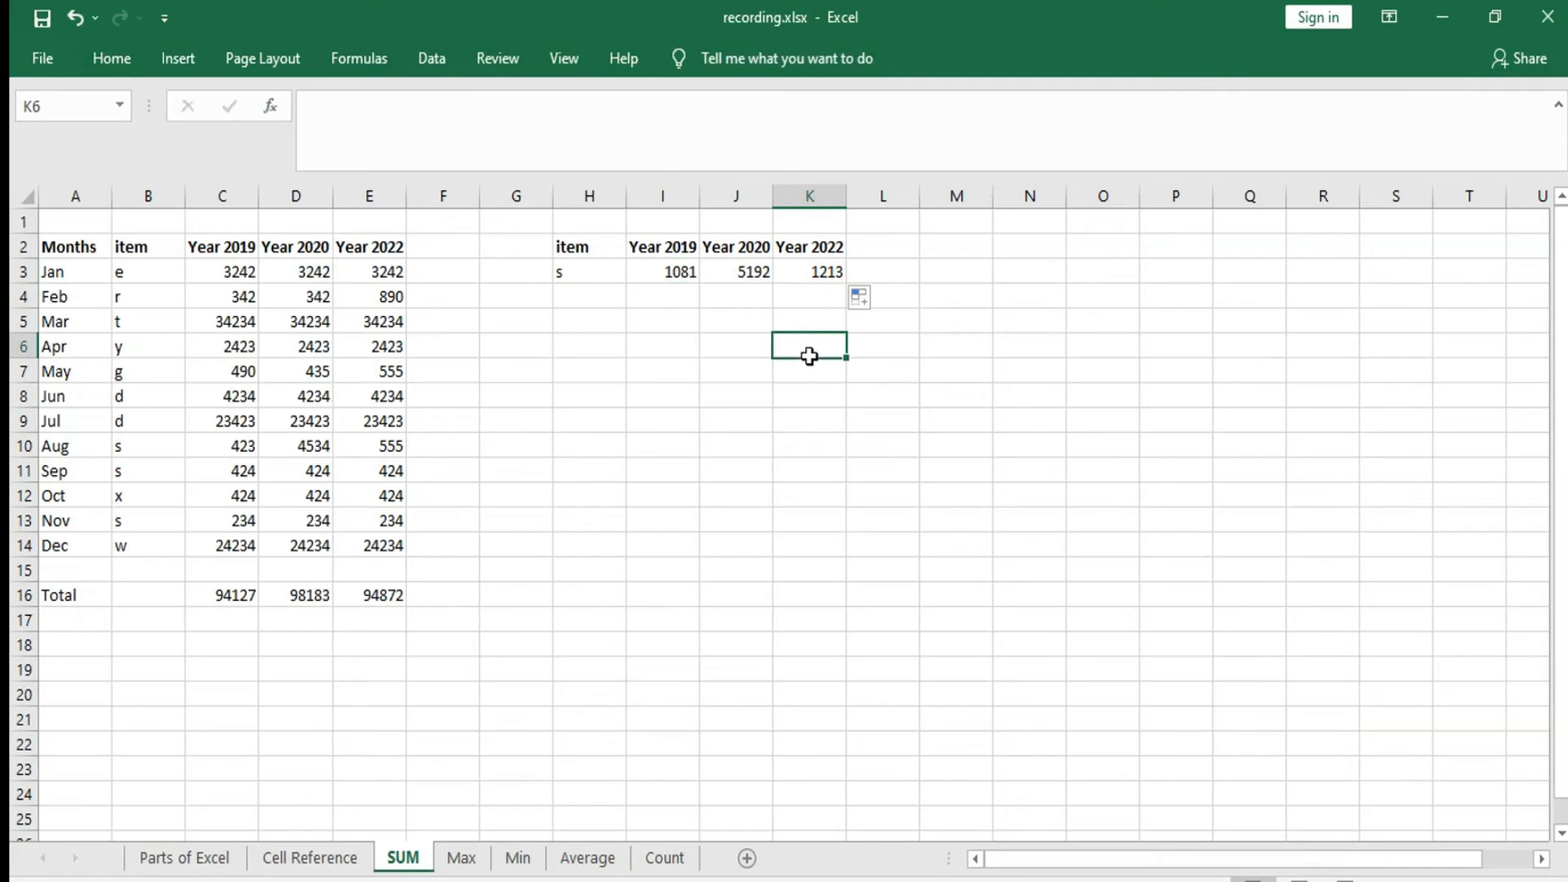
- Examine the item s formulas in cells I3, J3 and K3 and compare their column references
left_click(829, 272)
left_click(760, 271)
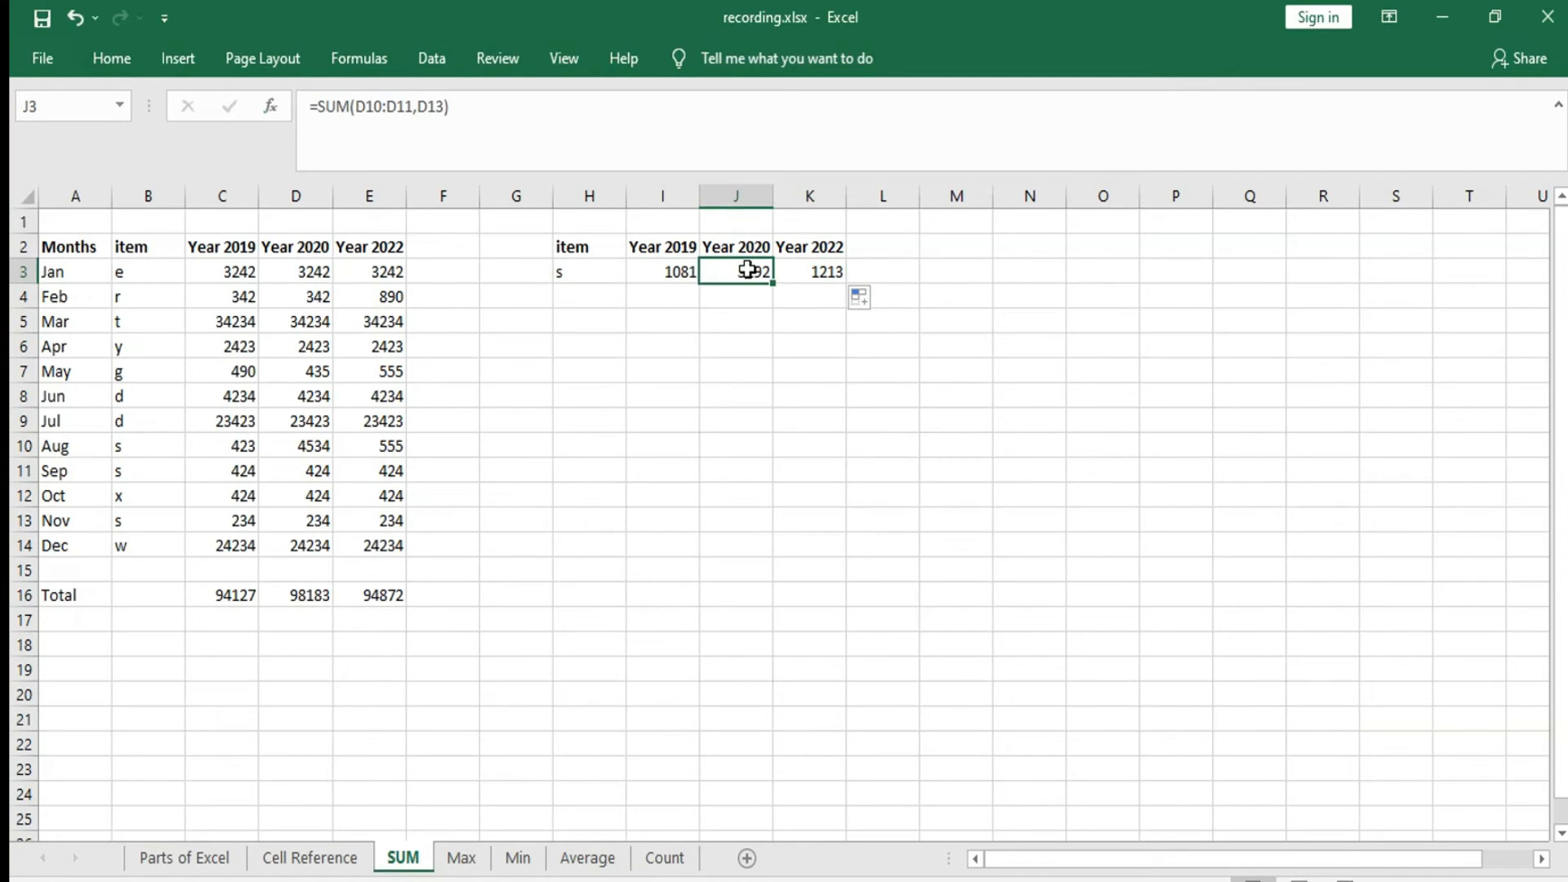
left_click(655, 271)
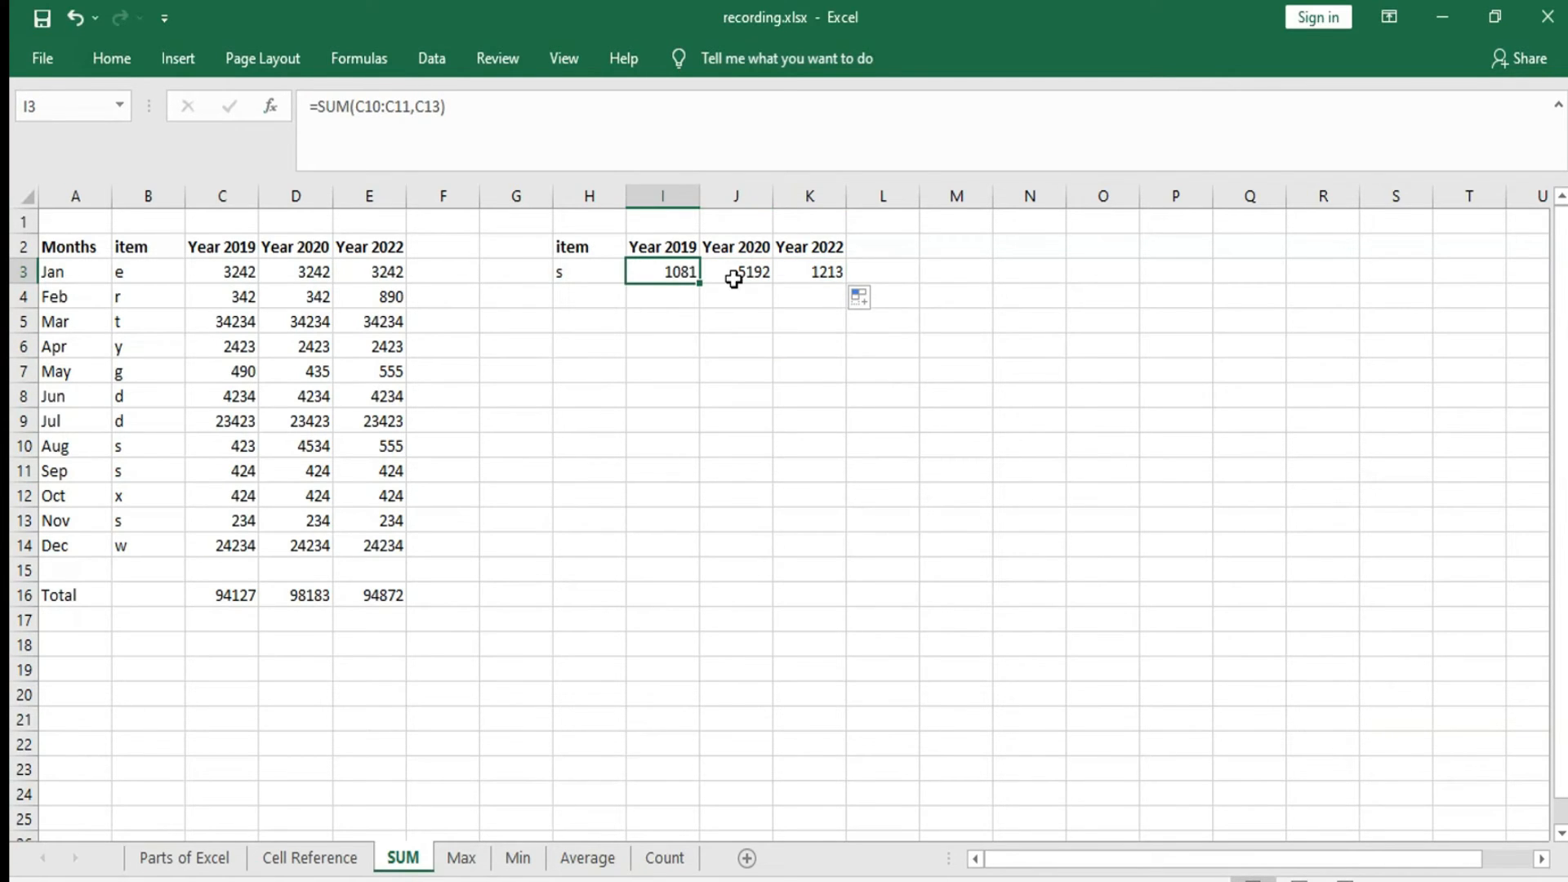
left_click(733, 276)
left_click(817, 270)
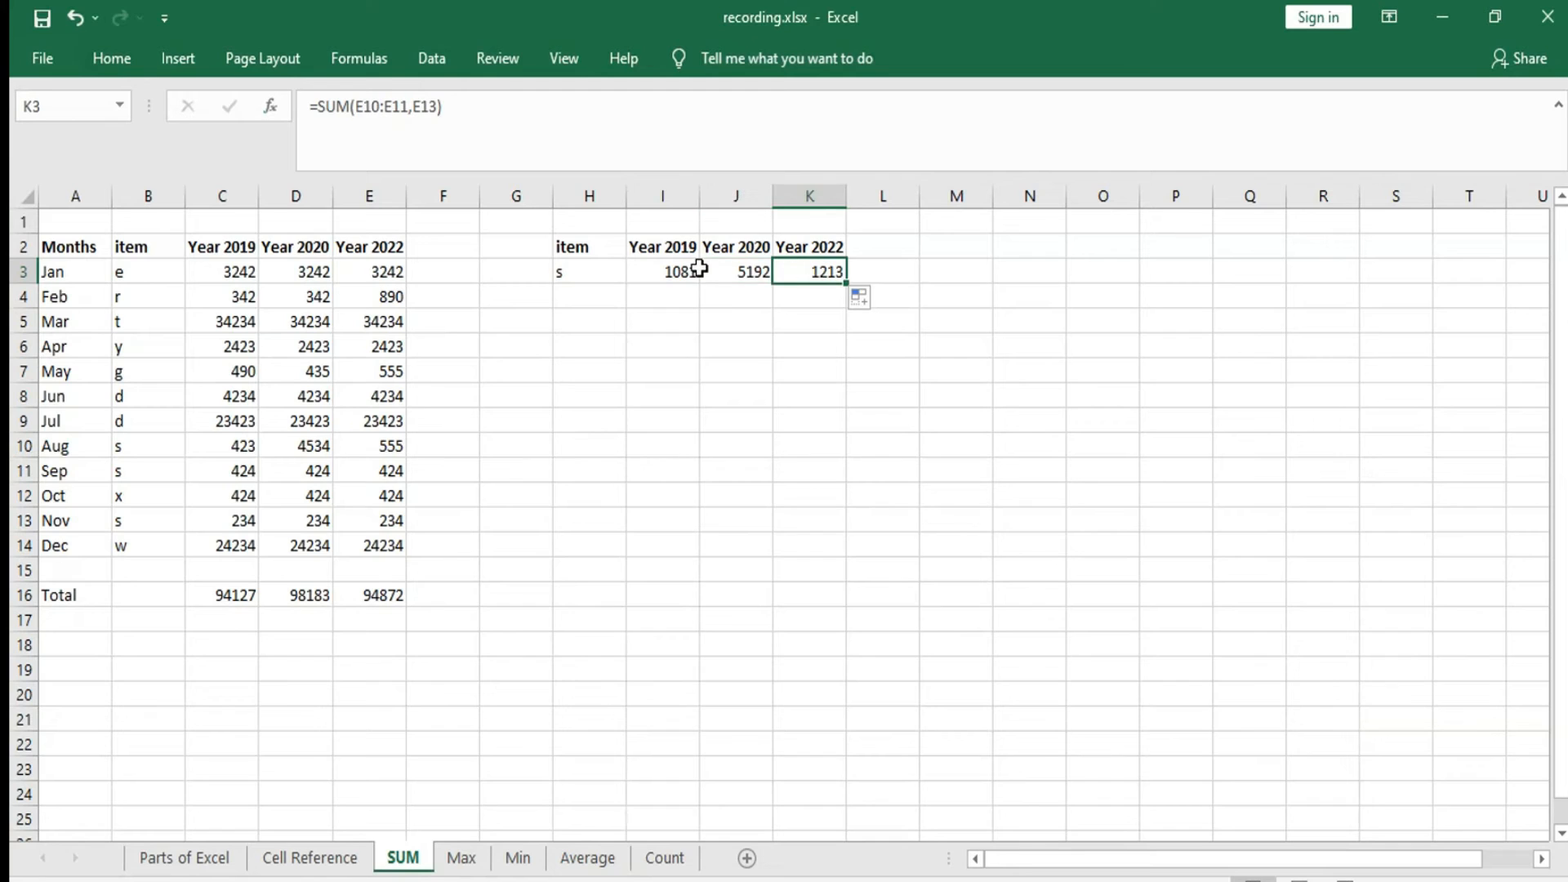
left_click(704, 274)
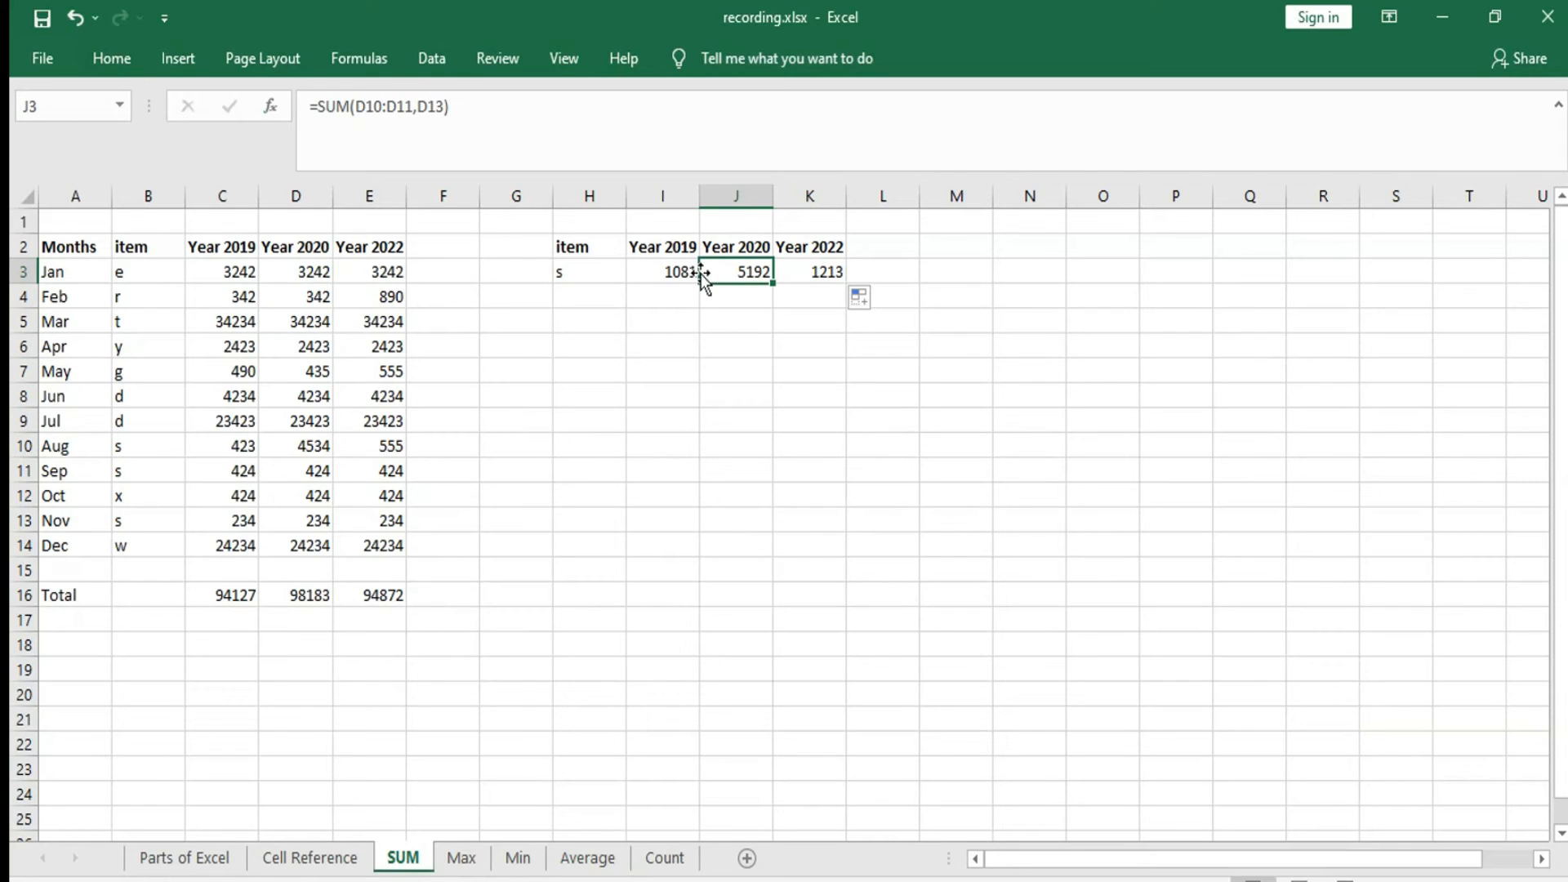
- Review the Year 2019, Year 2020 and Year 2022 SUM formulas for item s once more
left_click(678, 272)
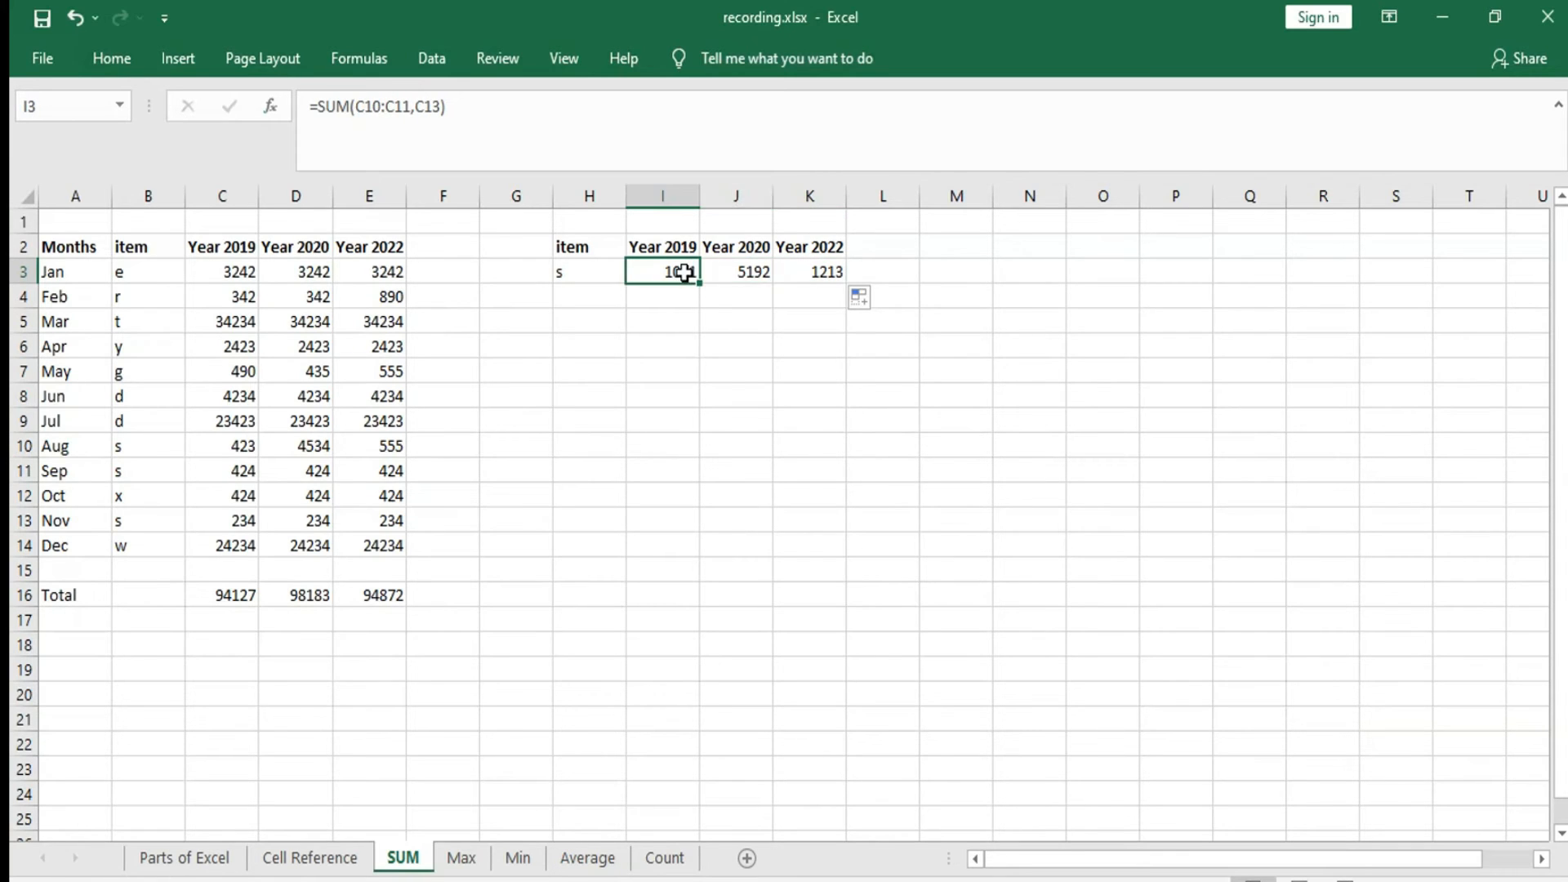
left_click(747, 273)
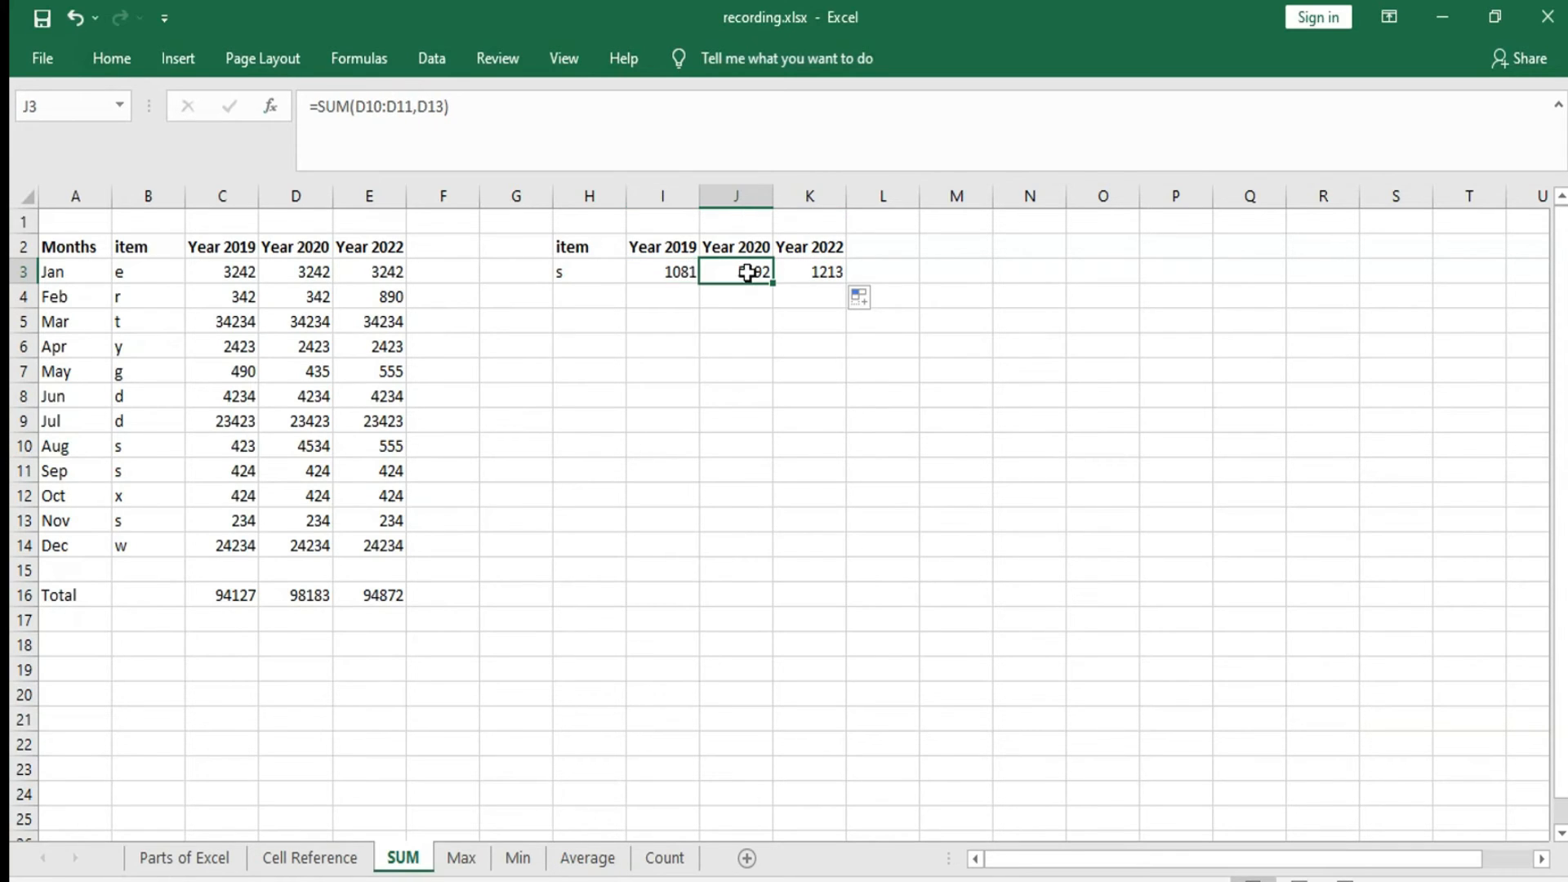
left_click(829, 272)
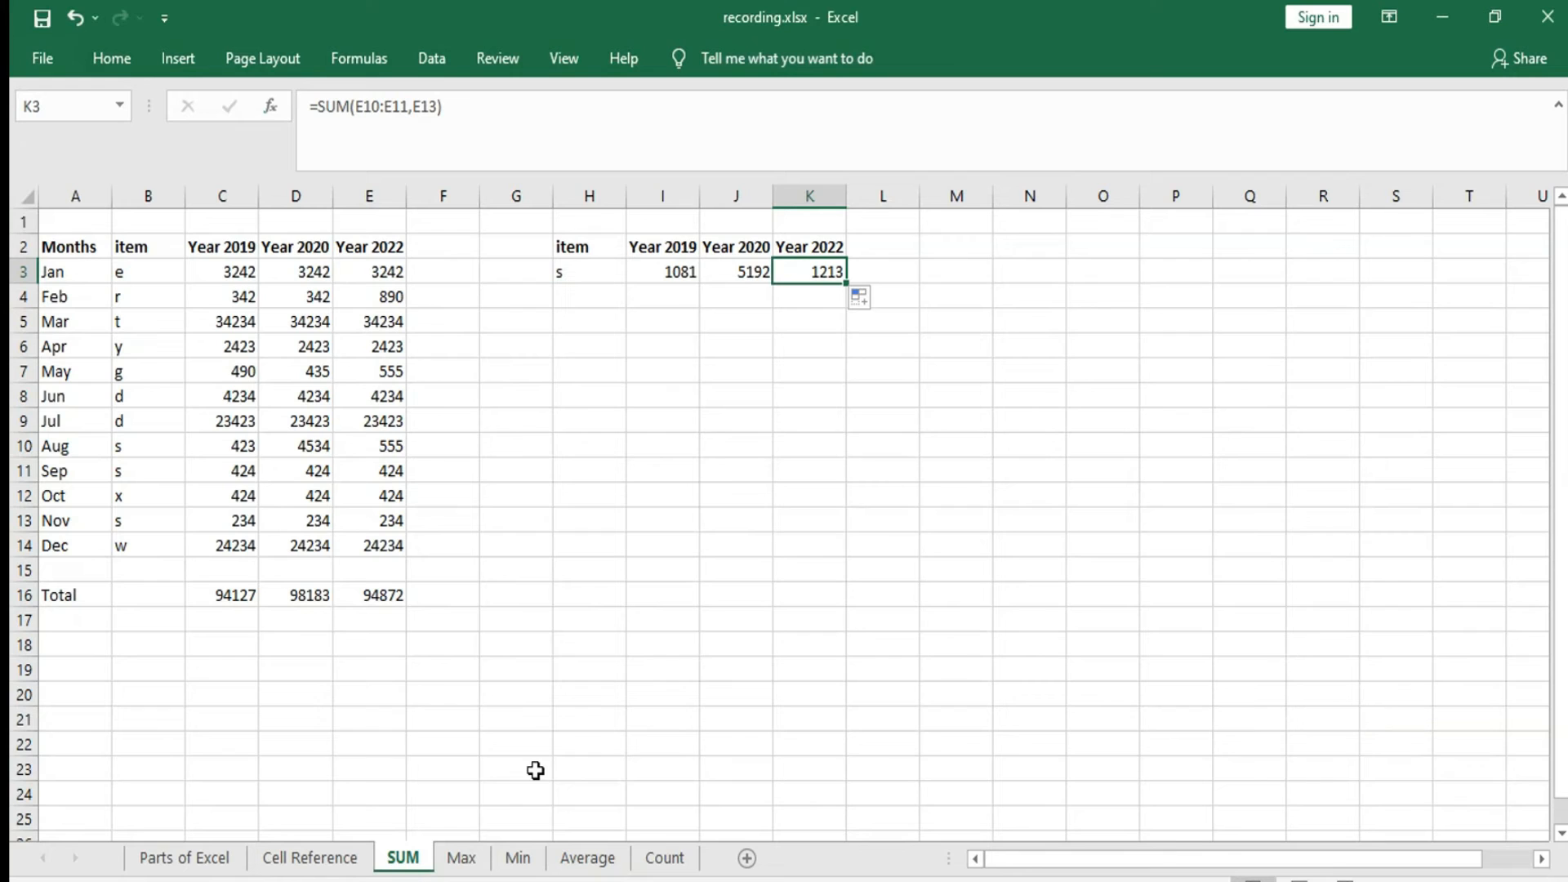
- On the Max sheet, insert the MAX function from the Statistical category into cell C18 for the Year 2019 largest value
left_click(468, 866)
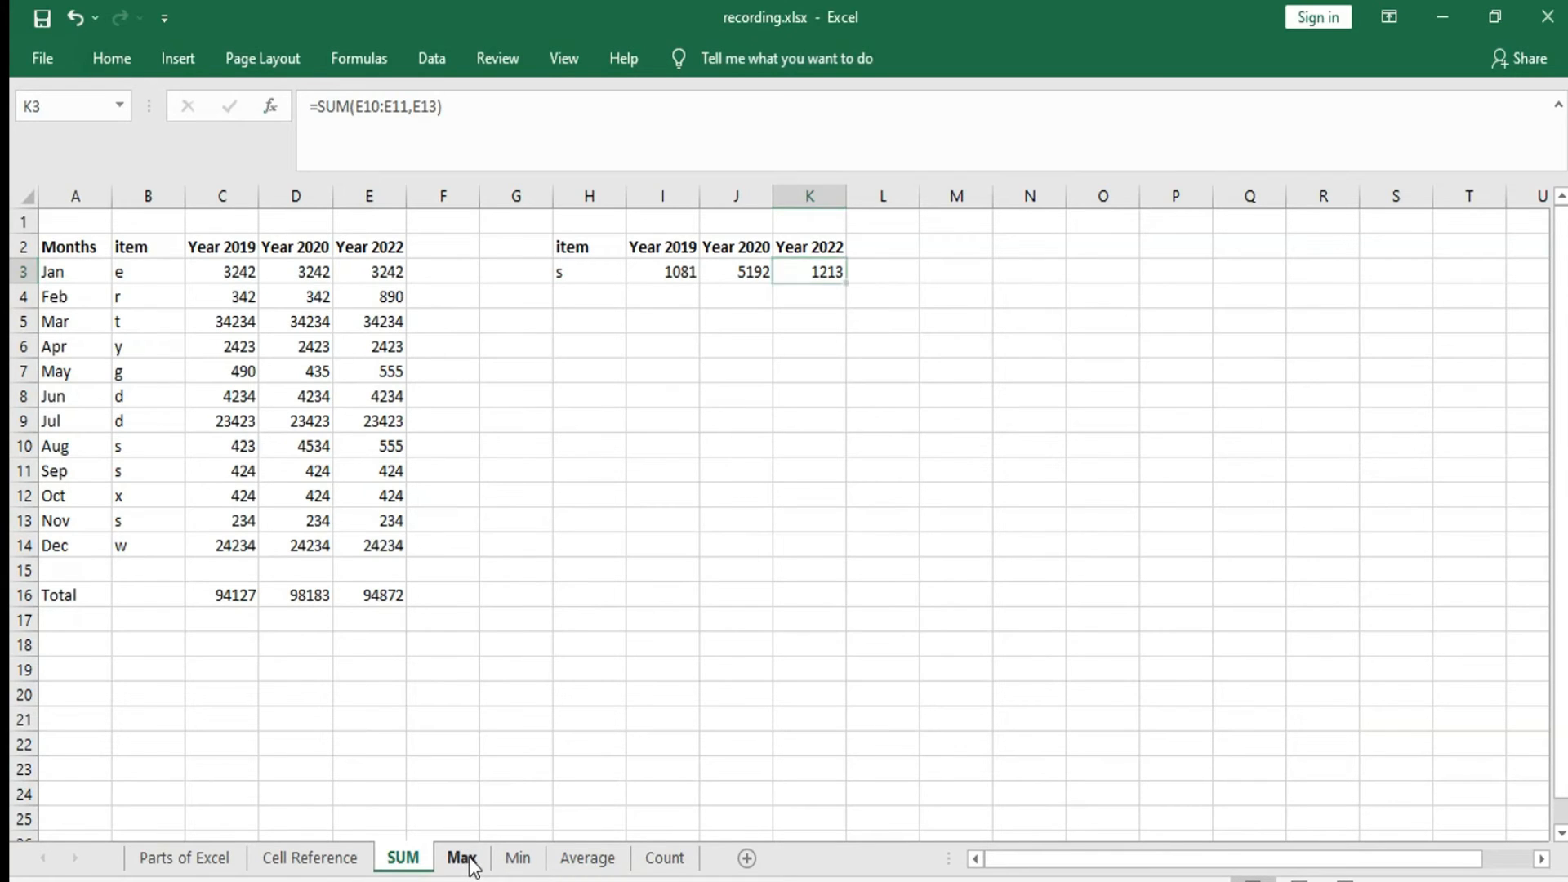
left_click(534, 670)
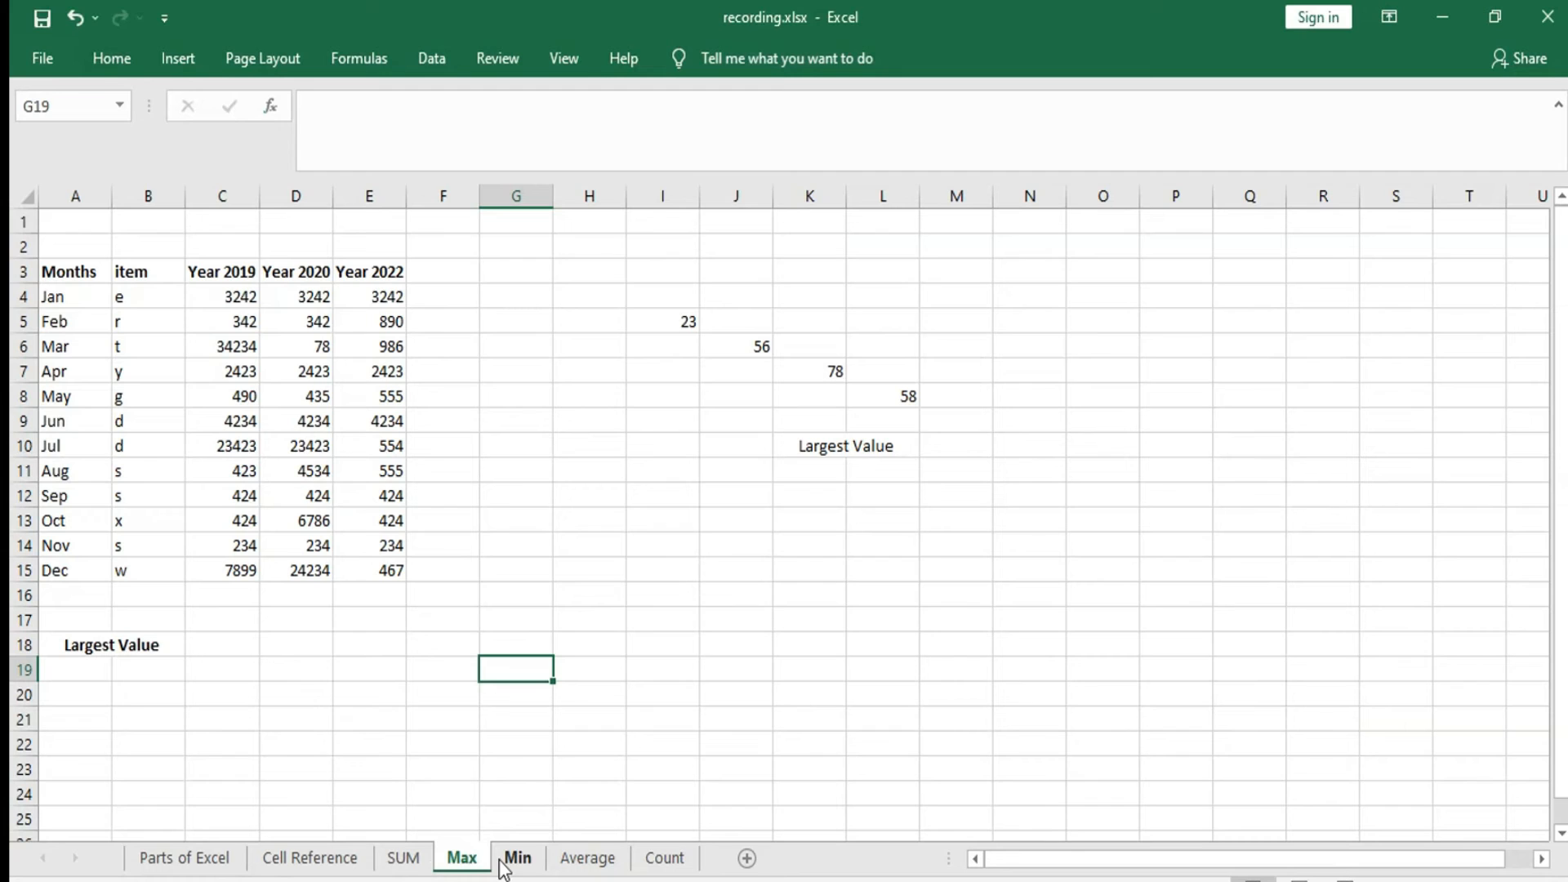
left_click(242, 642)
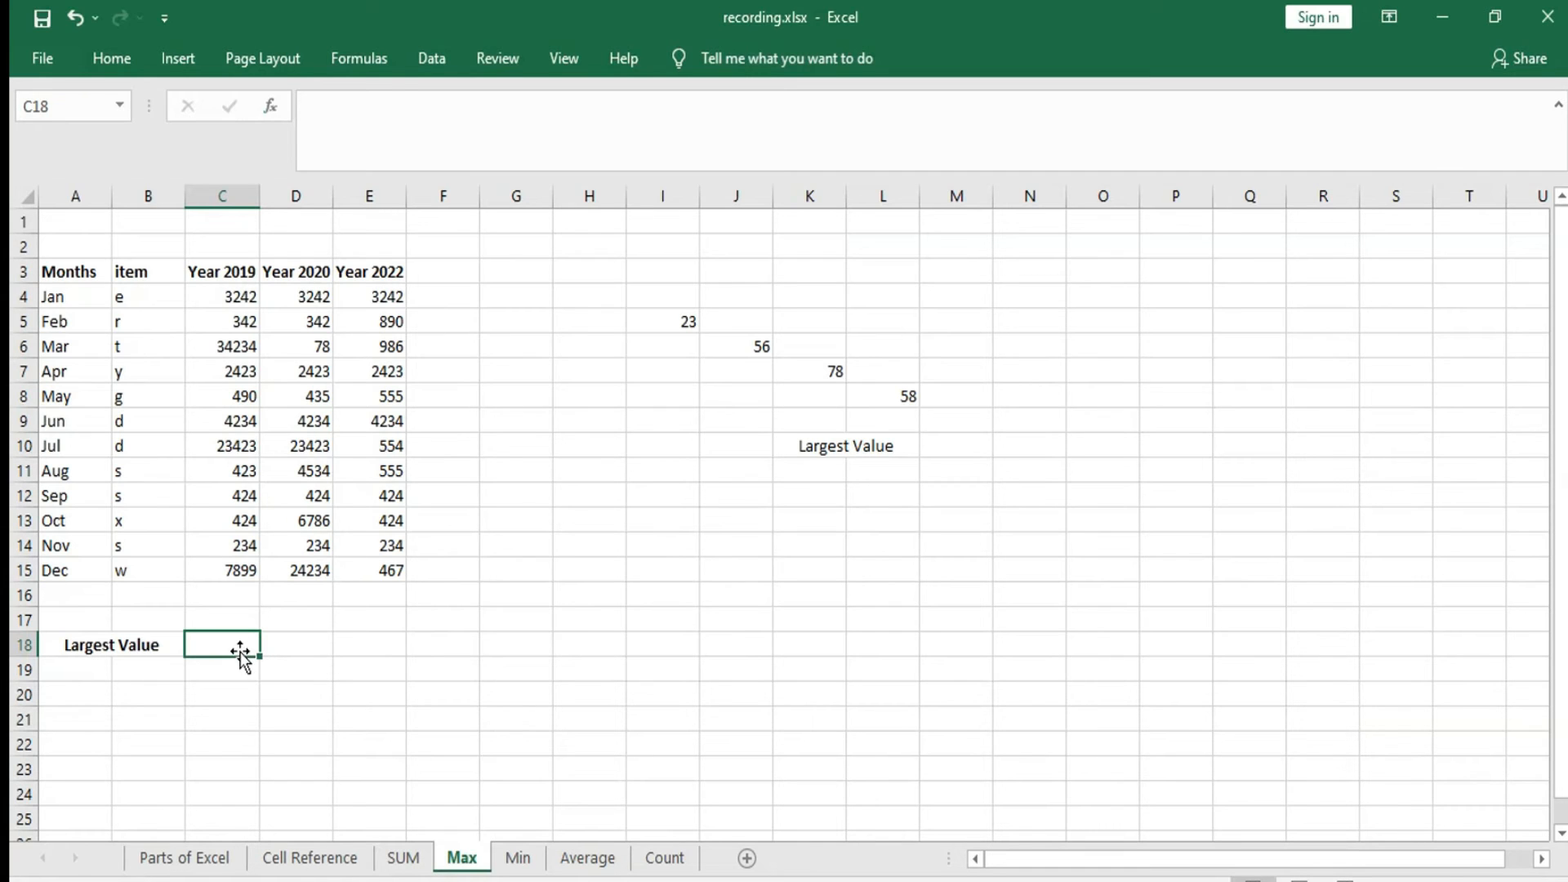
left_click(360, 72)
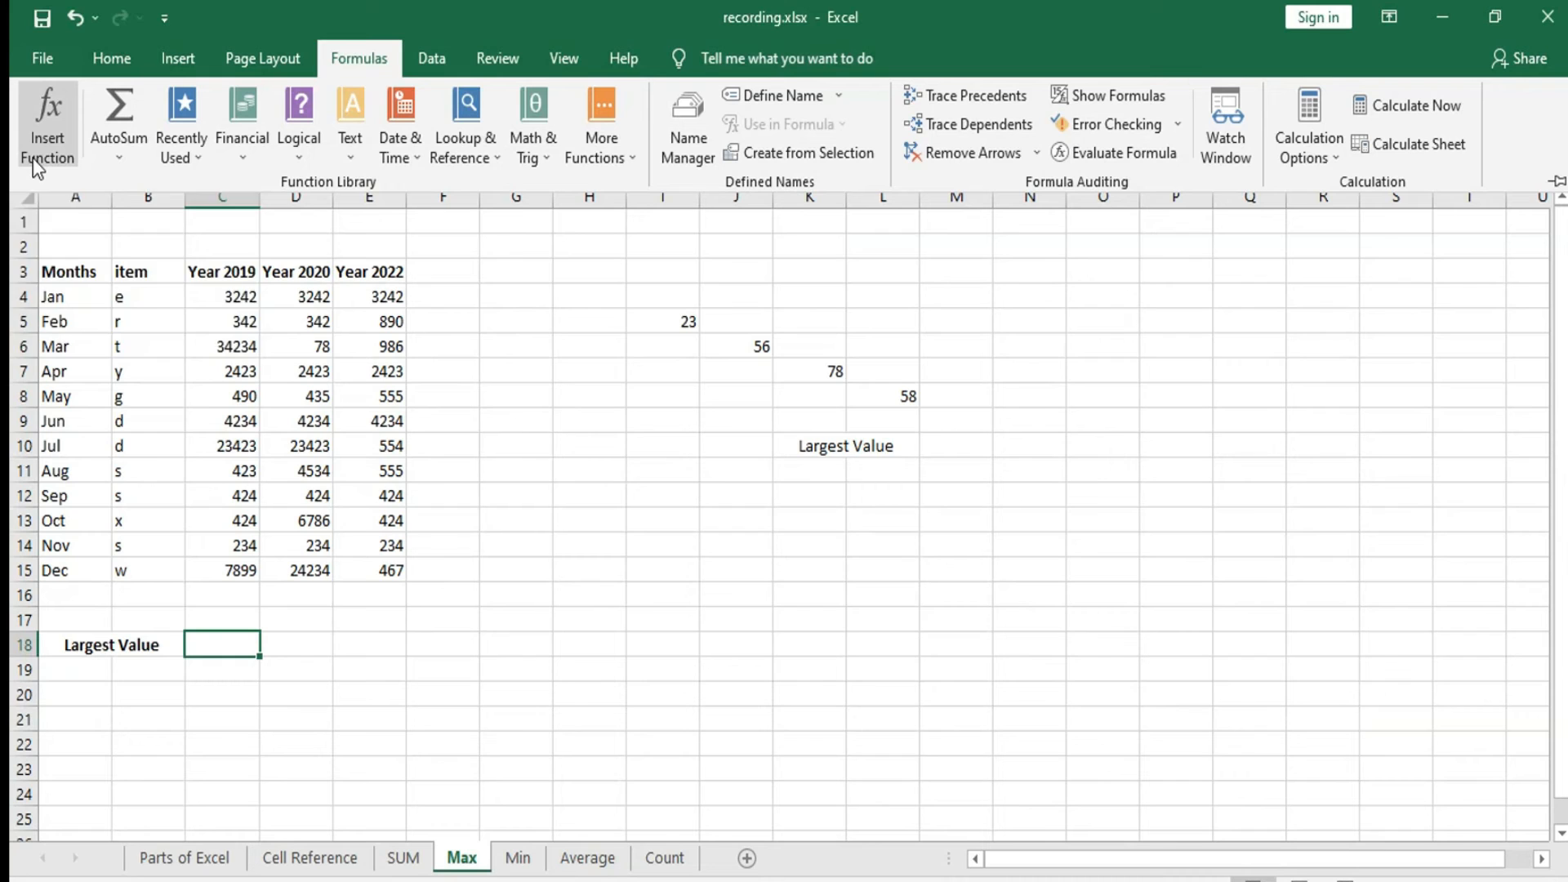
left_click(33, 158)
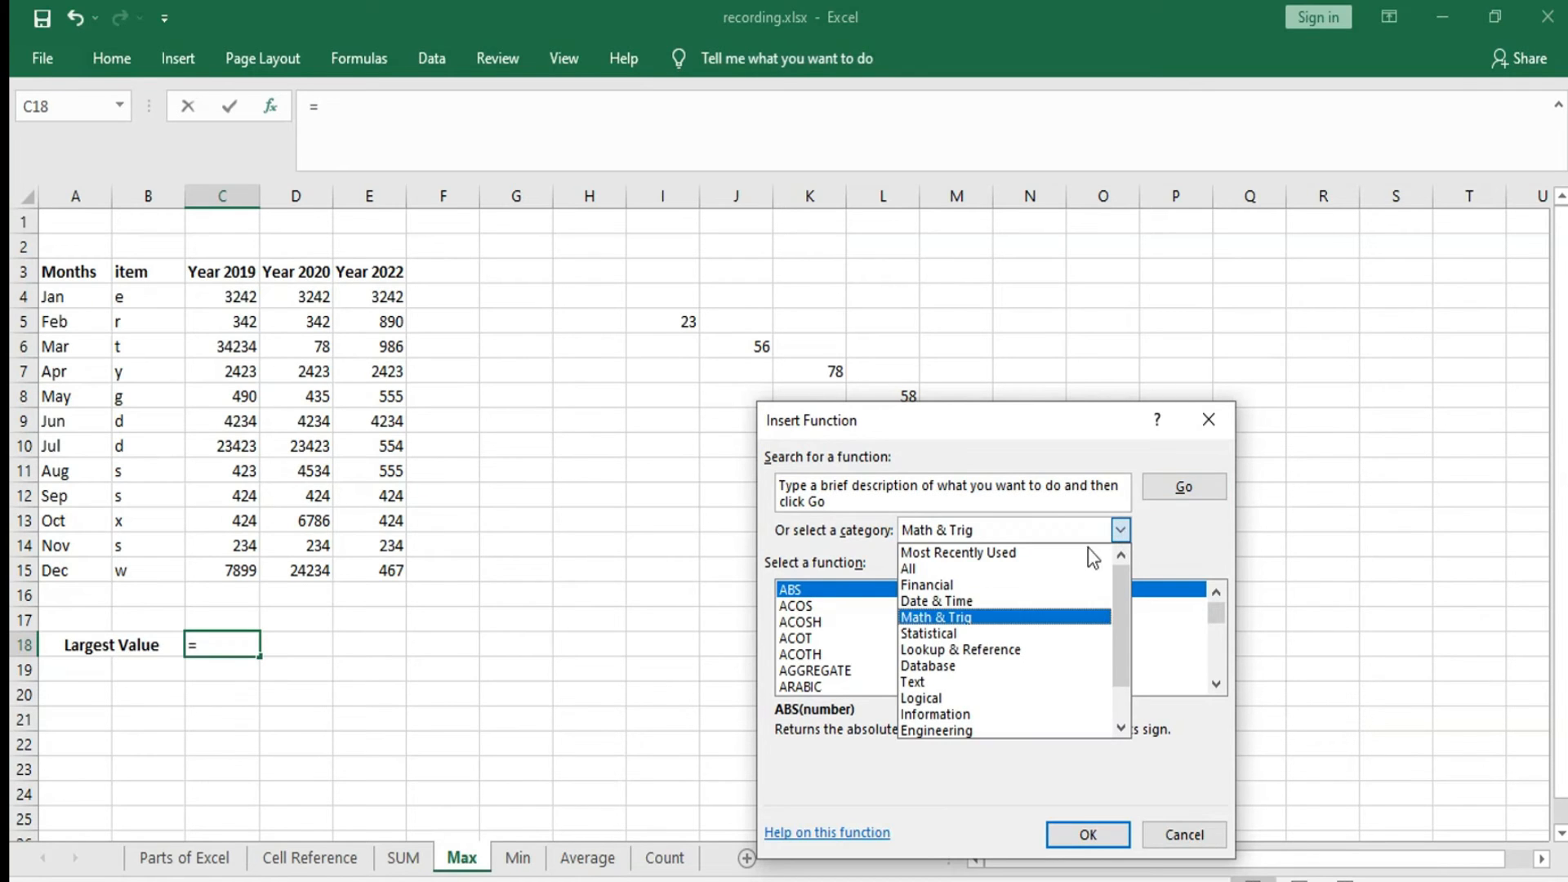
left_click(985, 634)
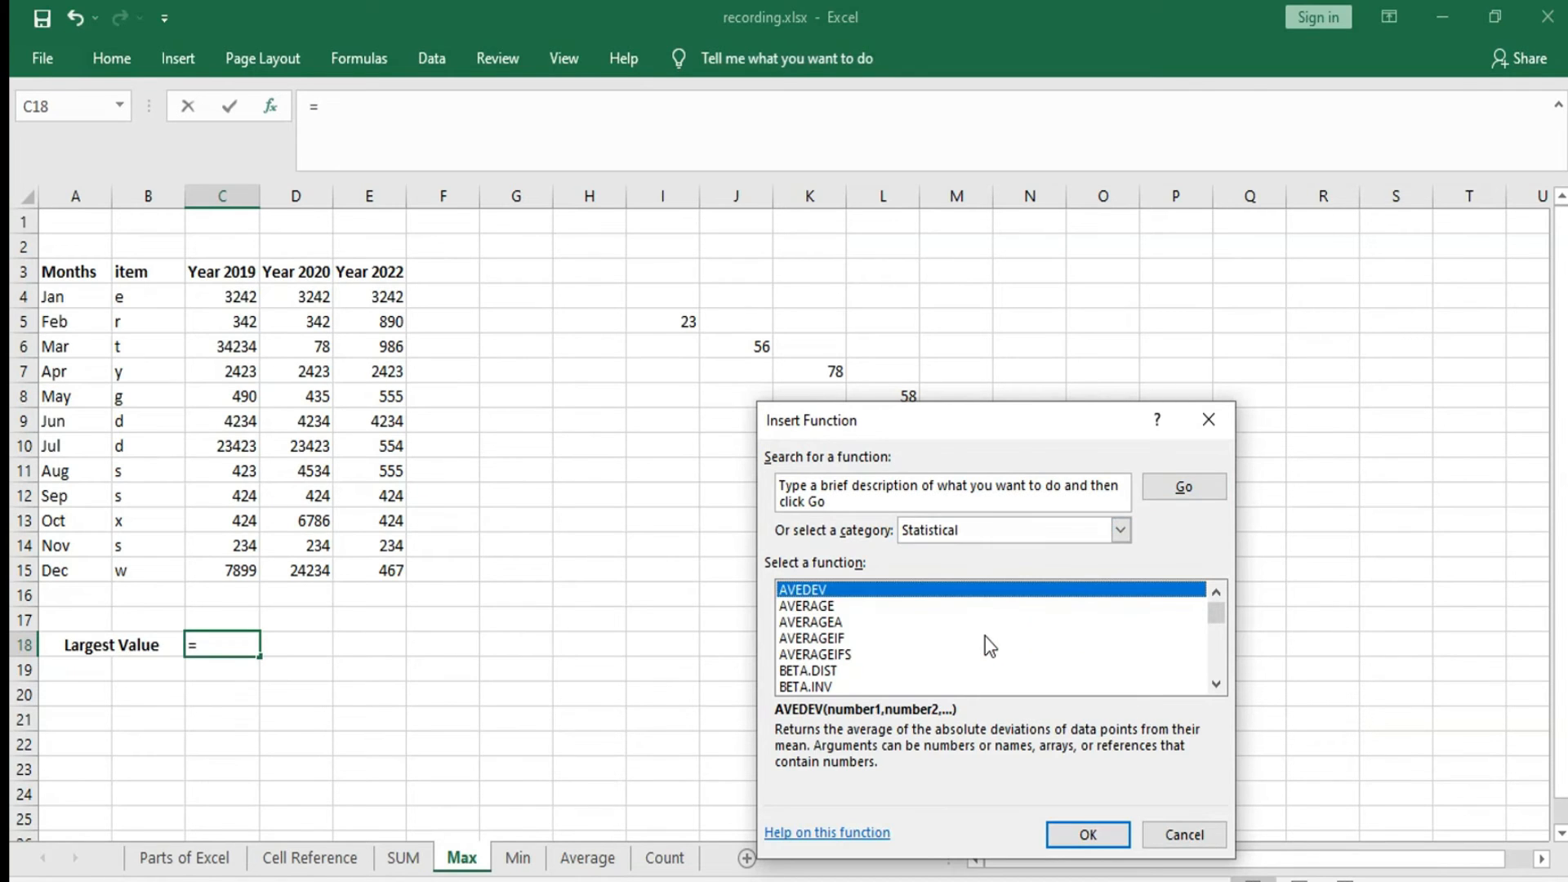
left_click(1121, 531)
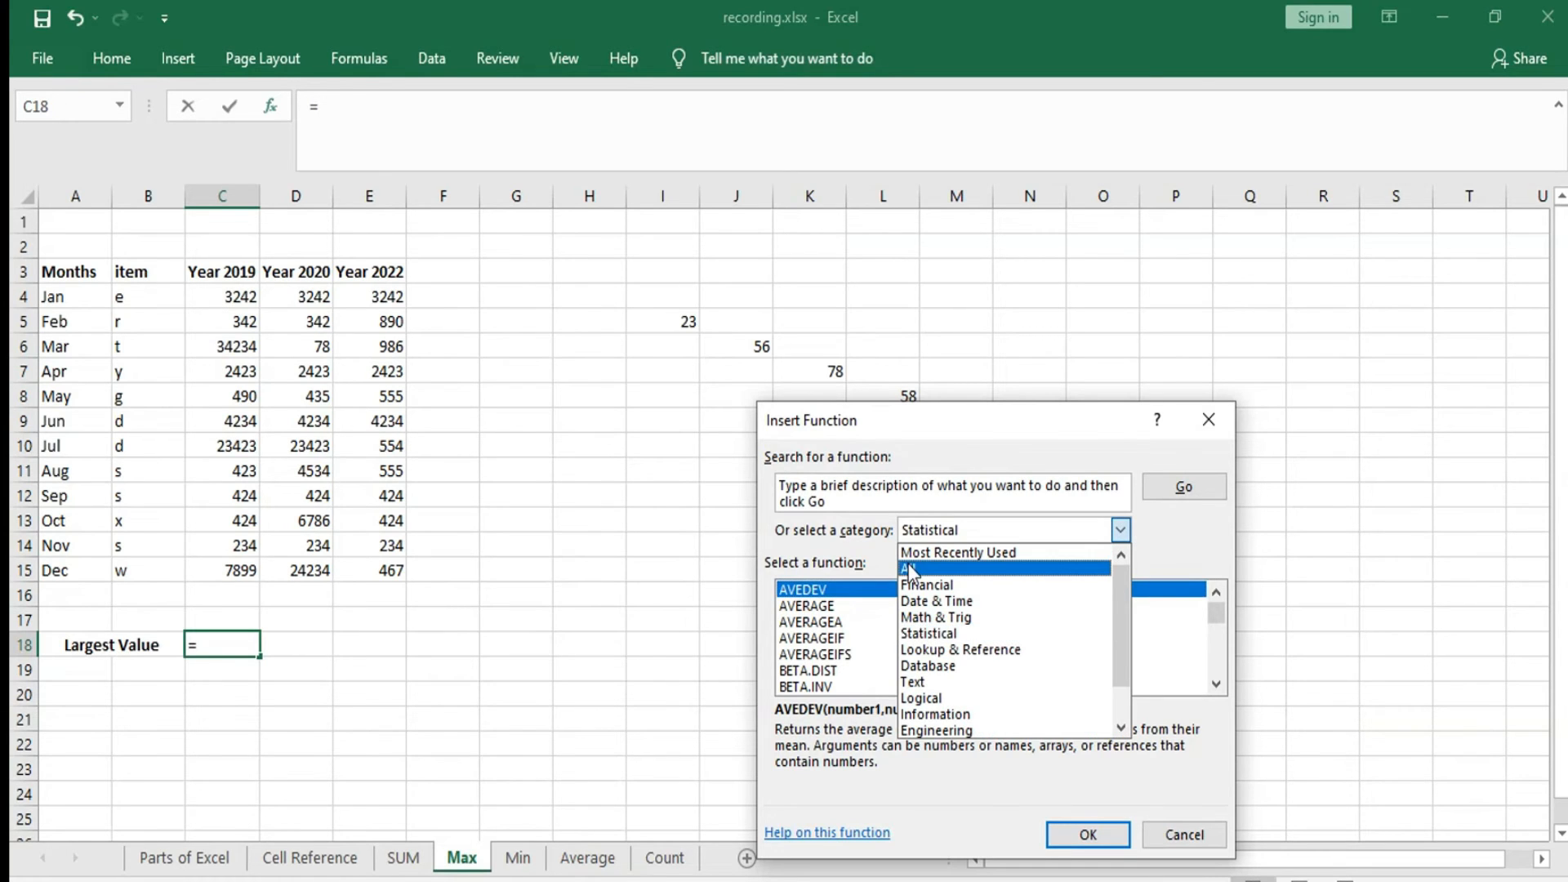
left_click(935, 640)
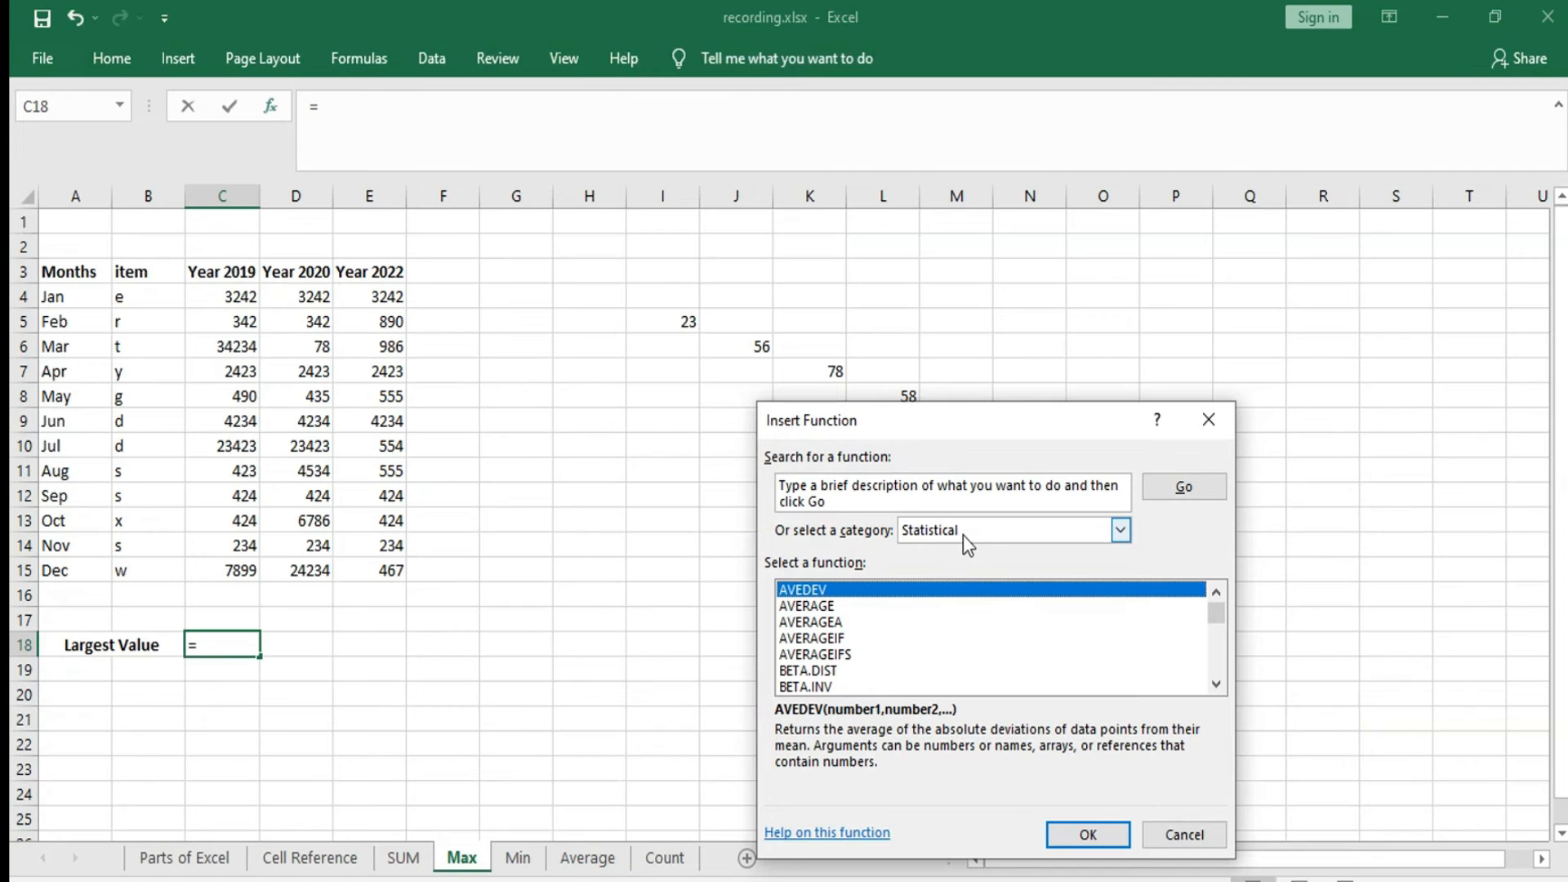
left_click(805, 674)
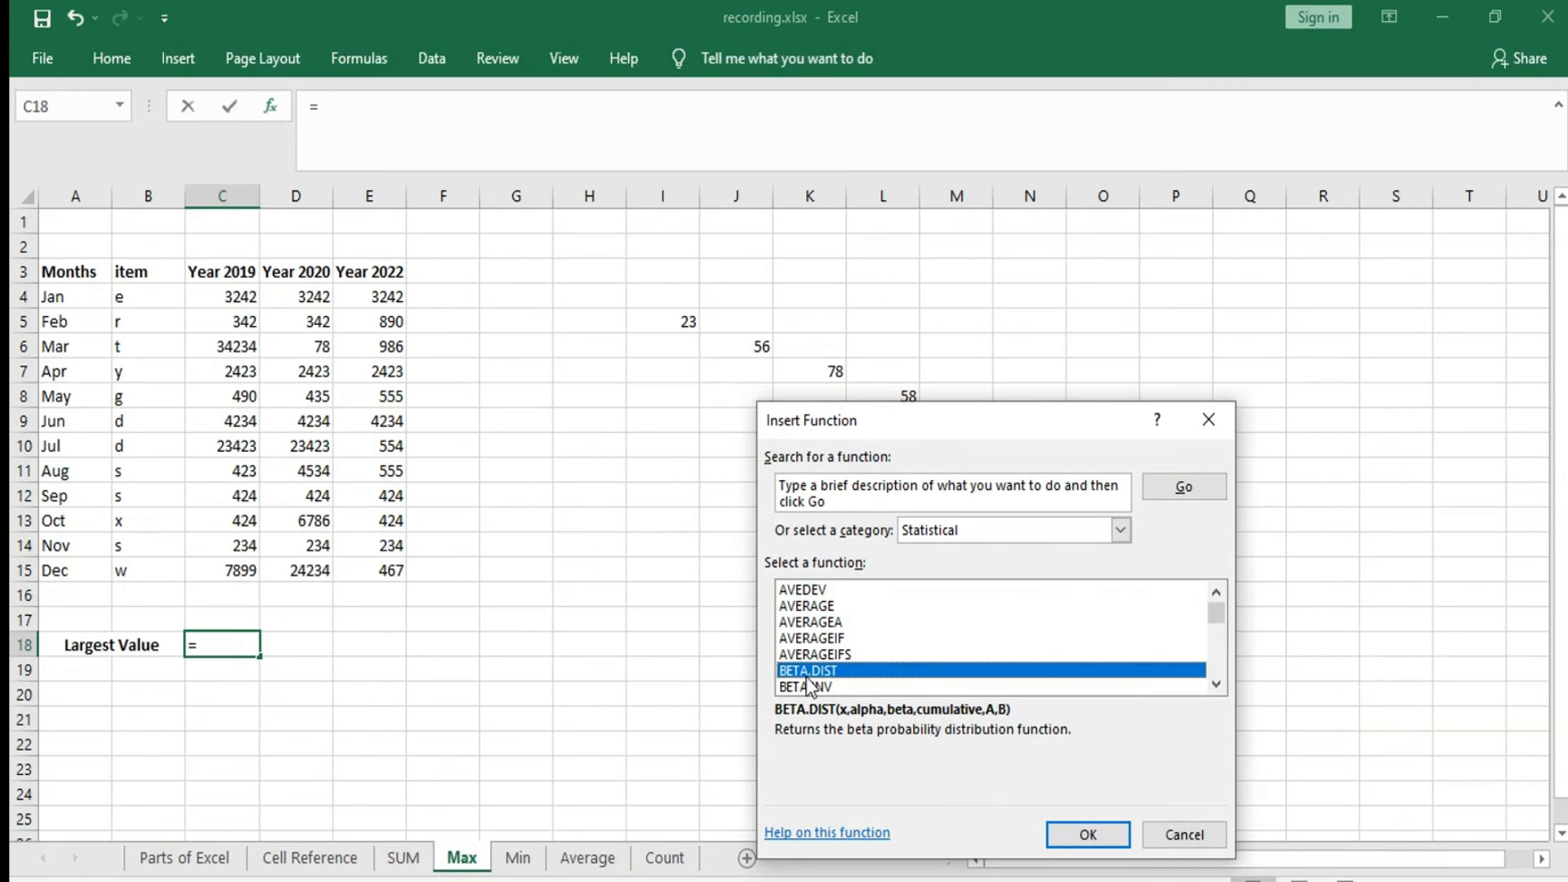
key("m")
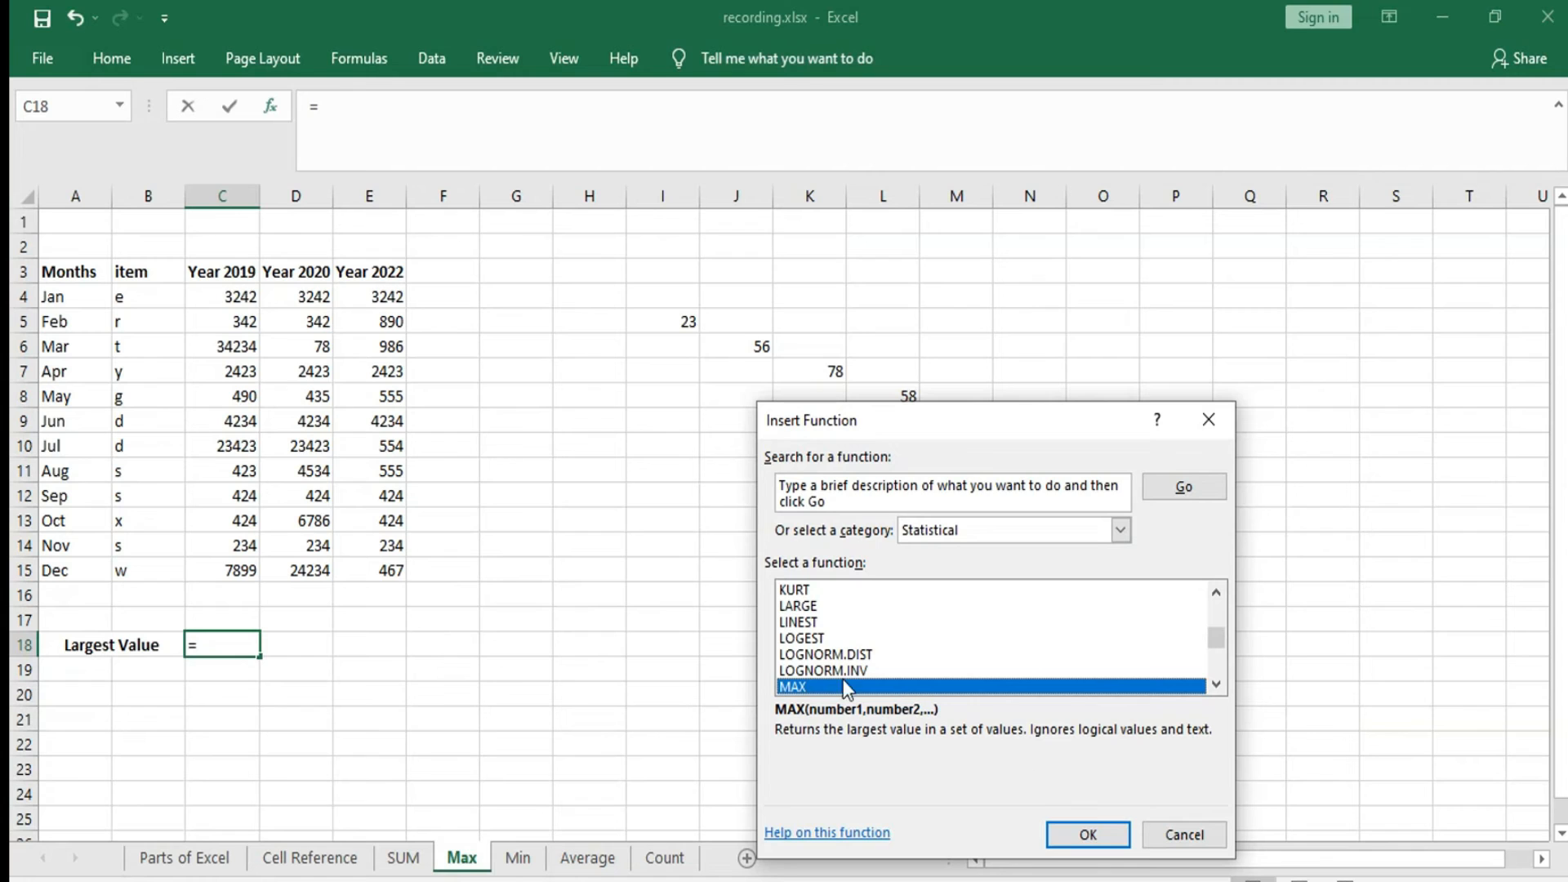
left_click(1089, 846)
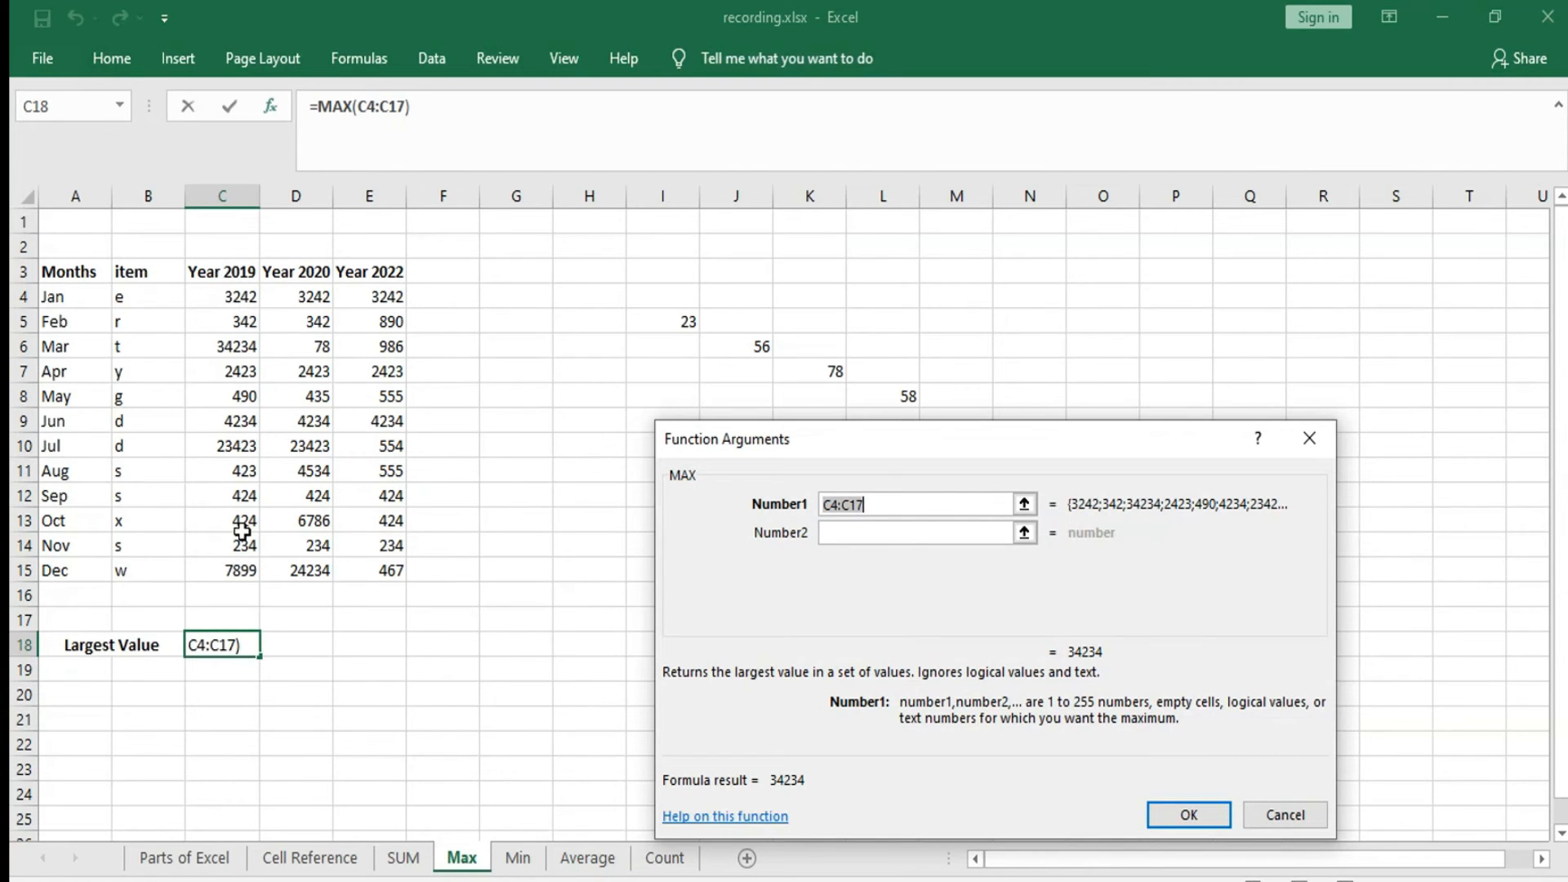
- Set the MAX function's Number1 argument to the Year 2019 values in C4:C15 and complete the formula in C18
left_click_drag(218, 298, 199, 567)
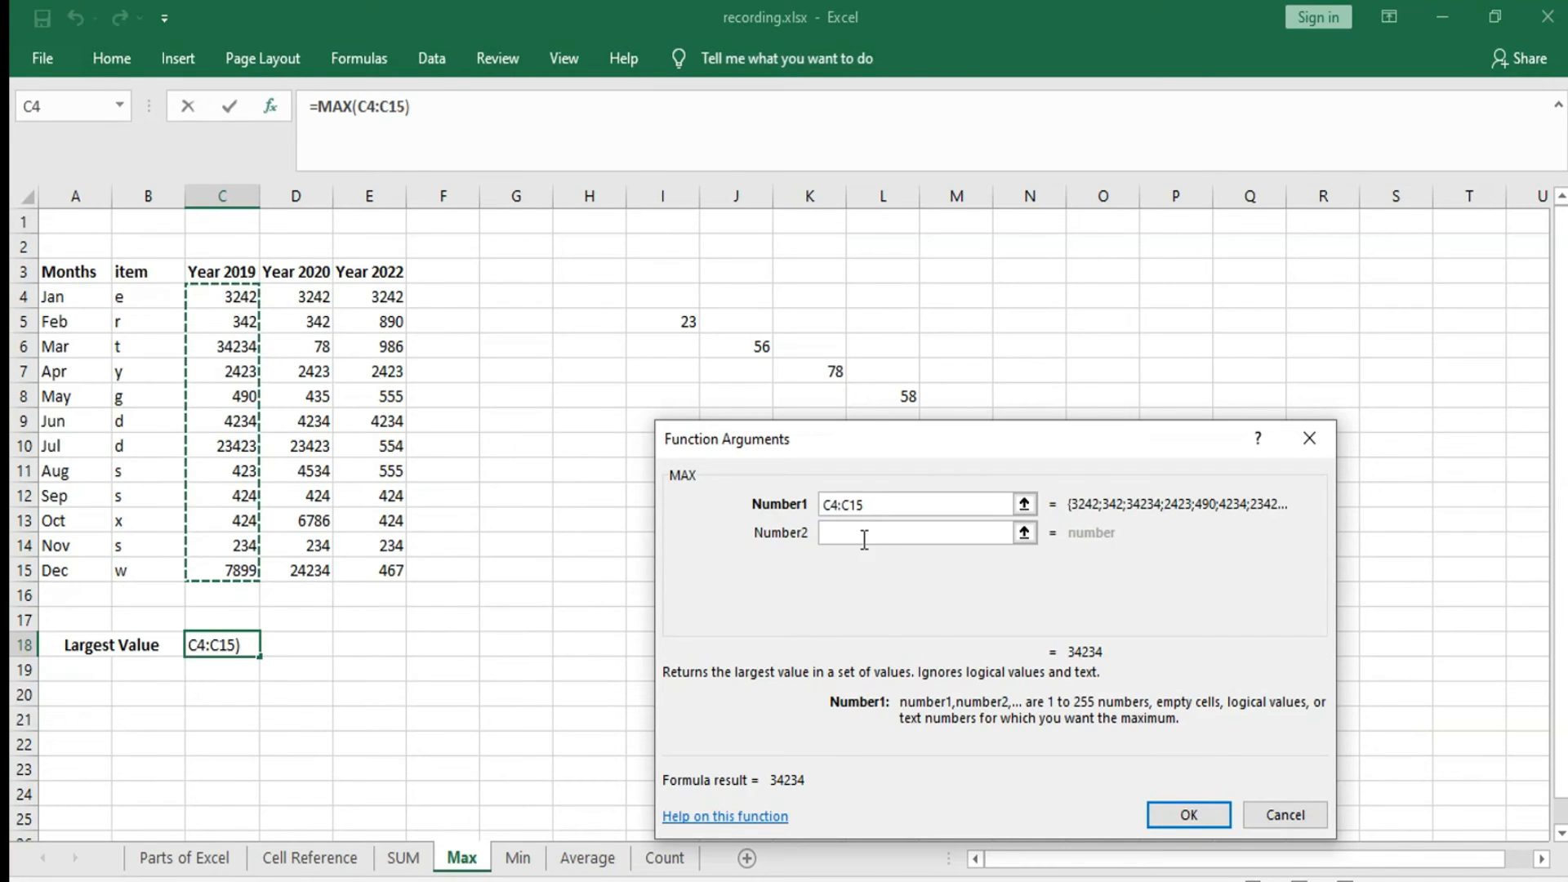
key("BackSpace")
key("BackSpace")
key("BackSpace")
key("BackSpace")
key("BackSpace")
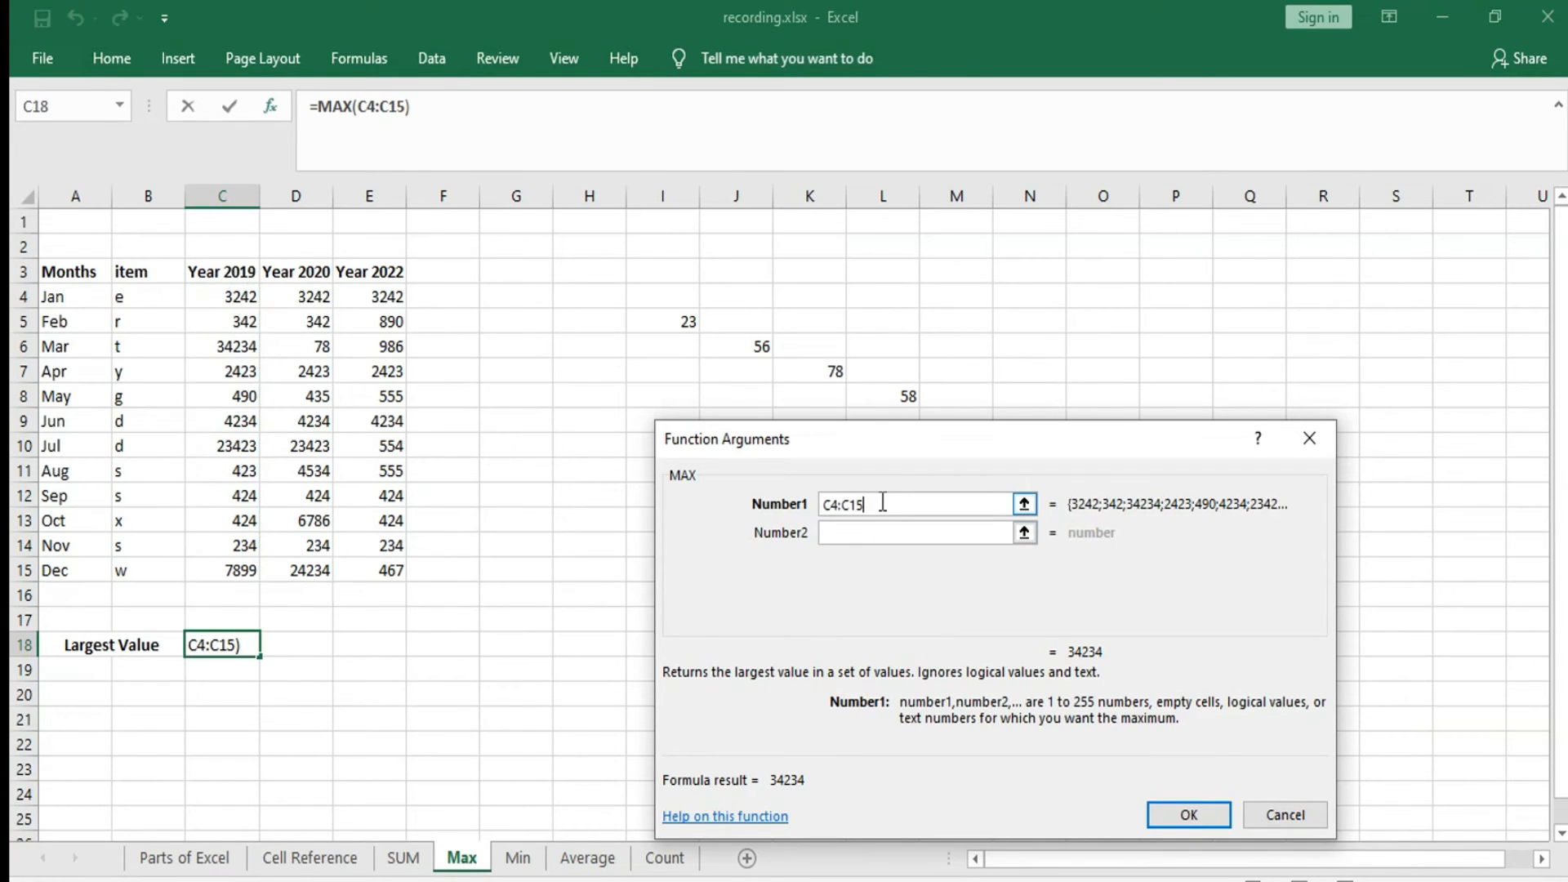
key("BackSpace")
type("c")
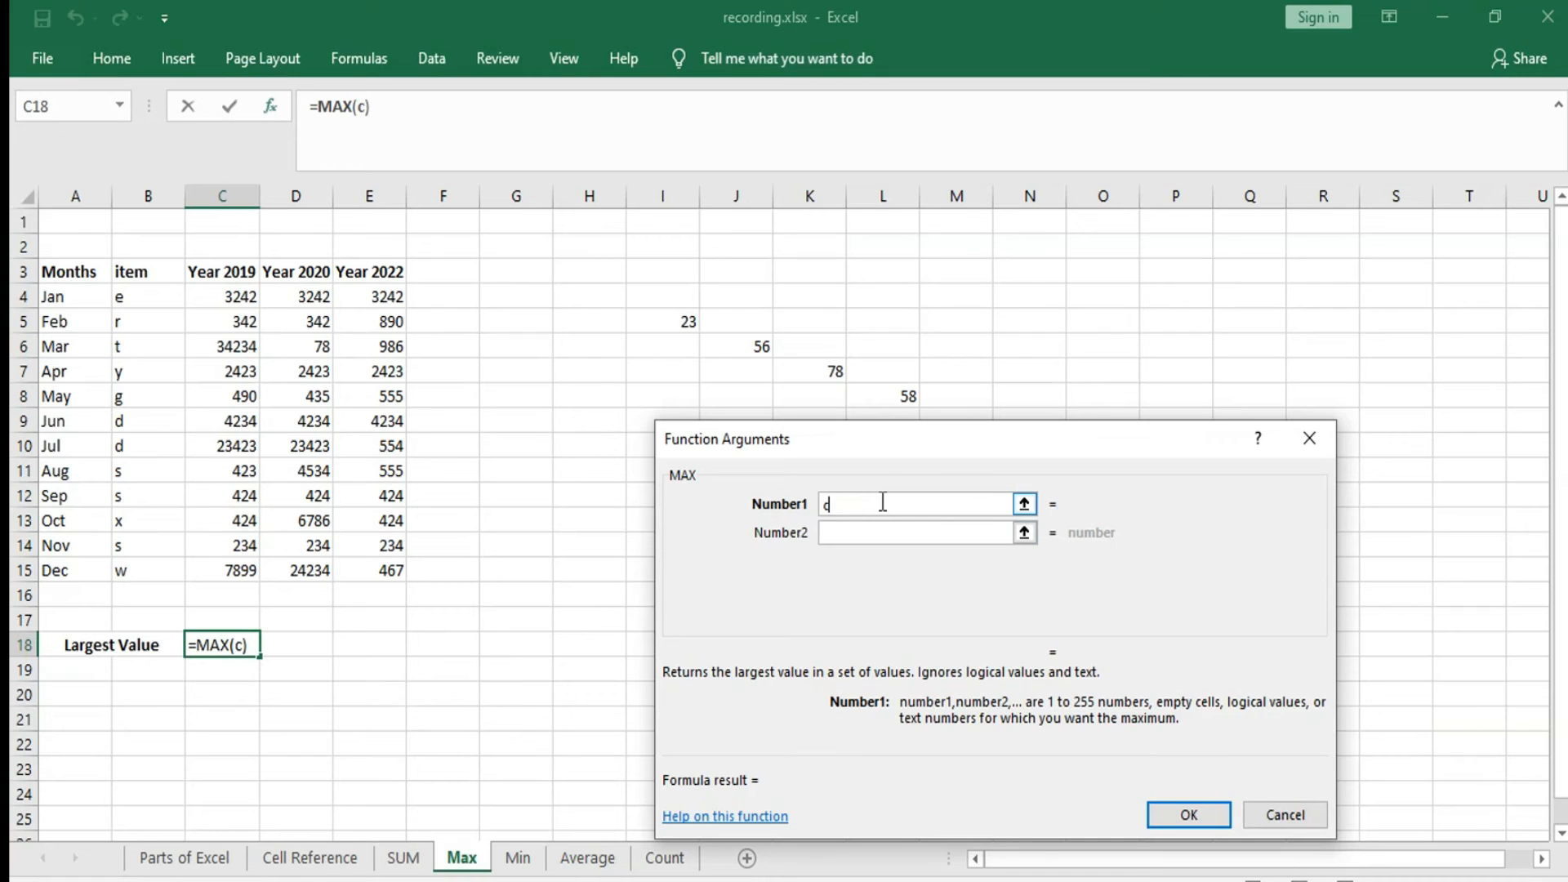
type("4:c14")
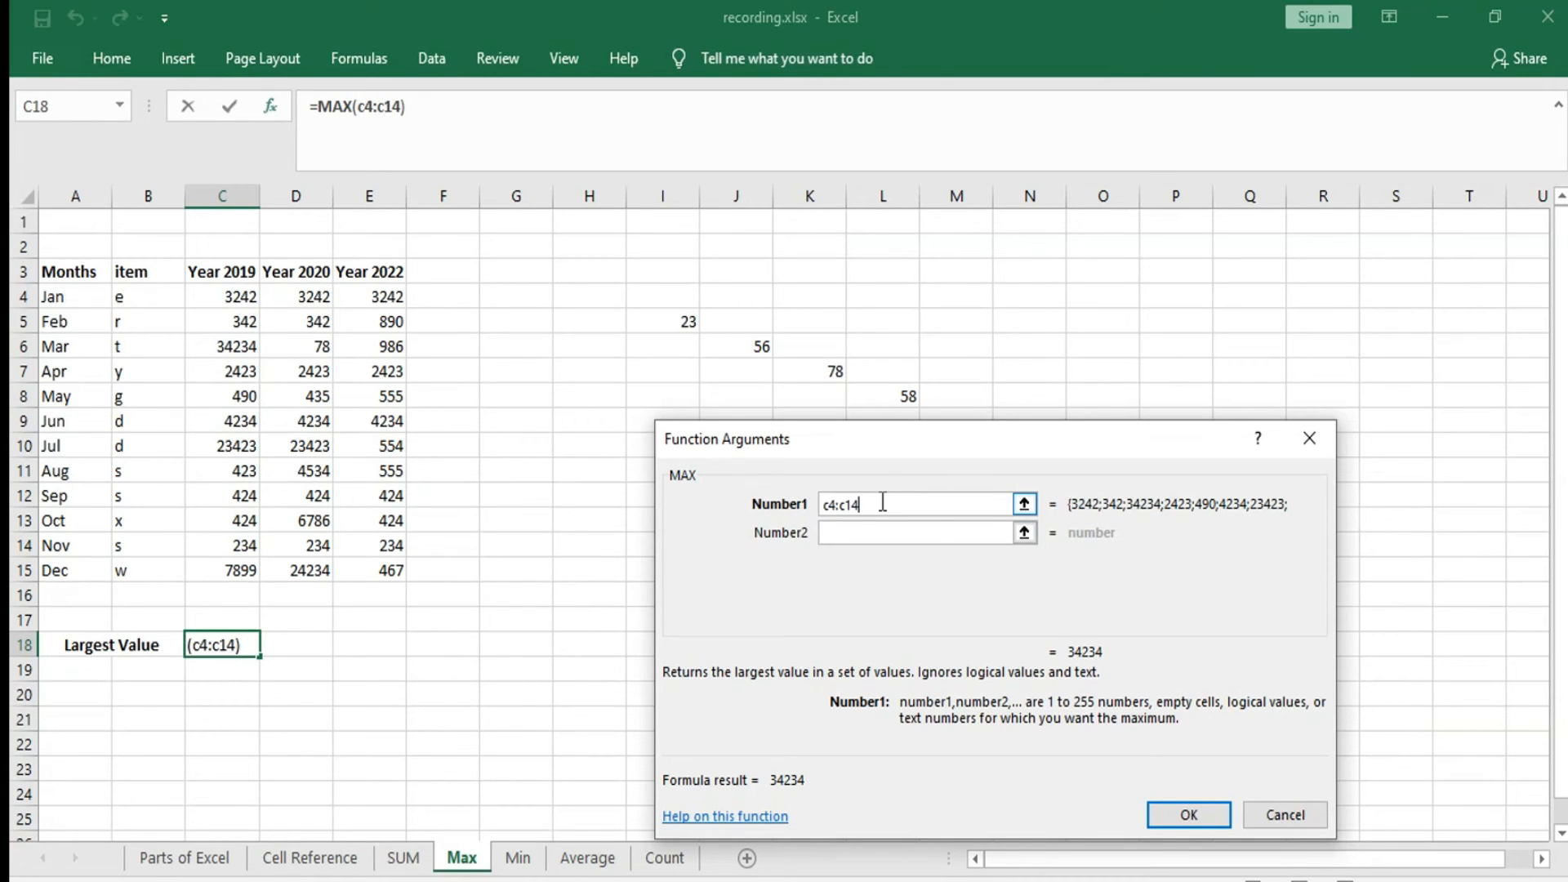
key("BackSpace")
type("5")
left_click(862, 532)
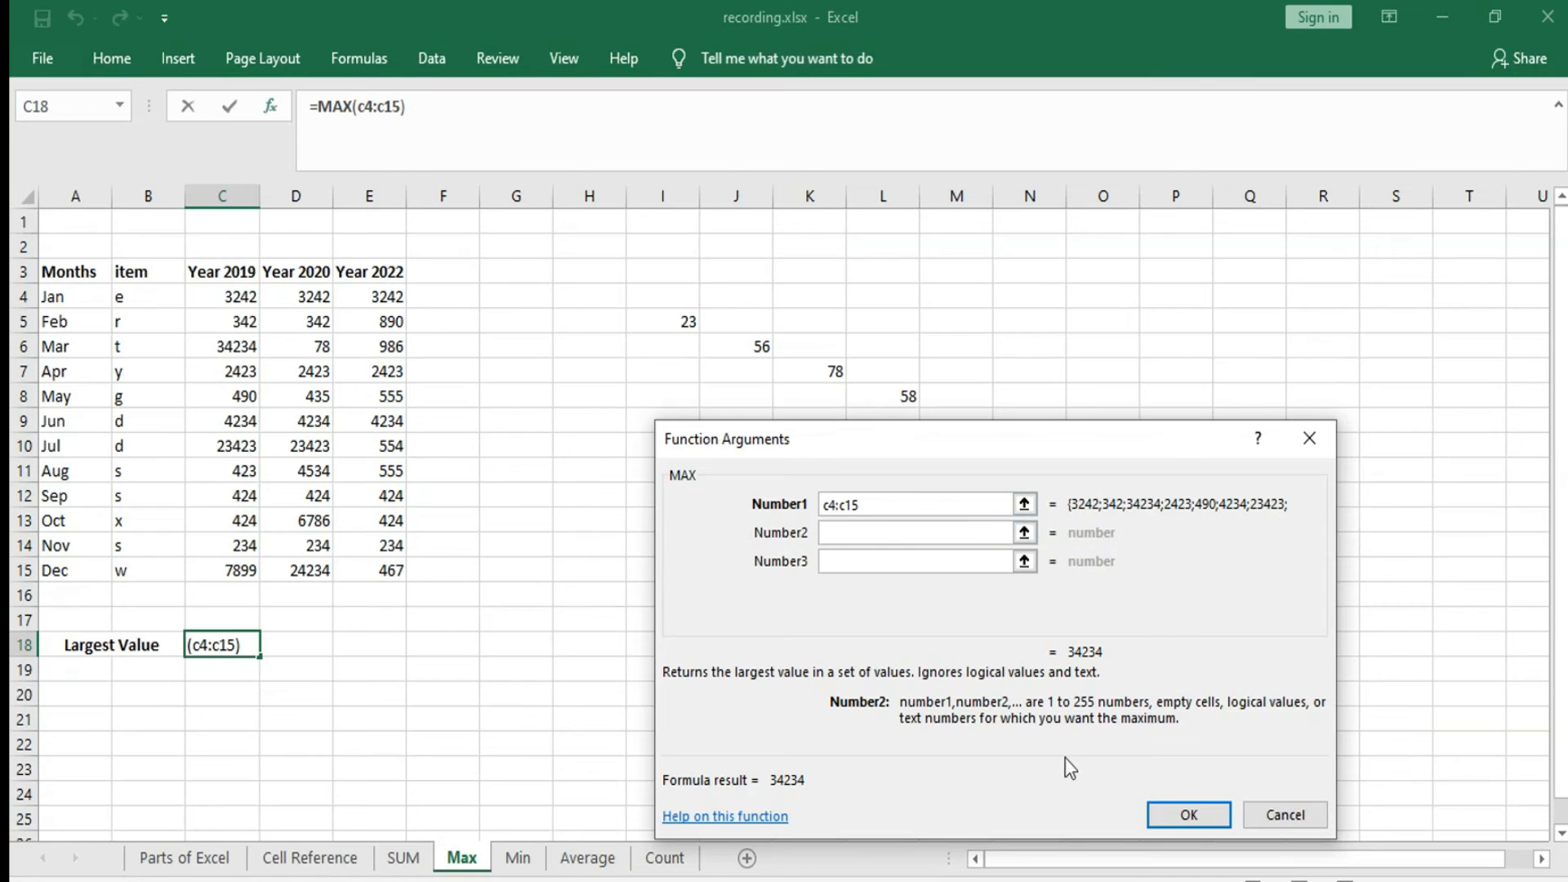
left_click(1189, 815)
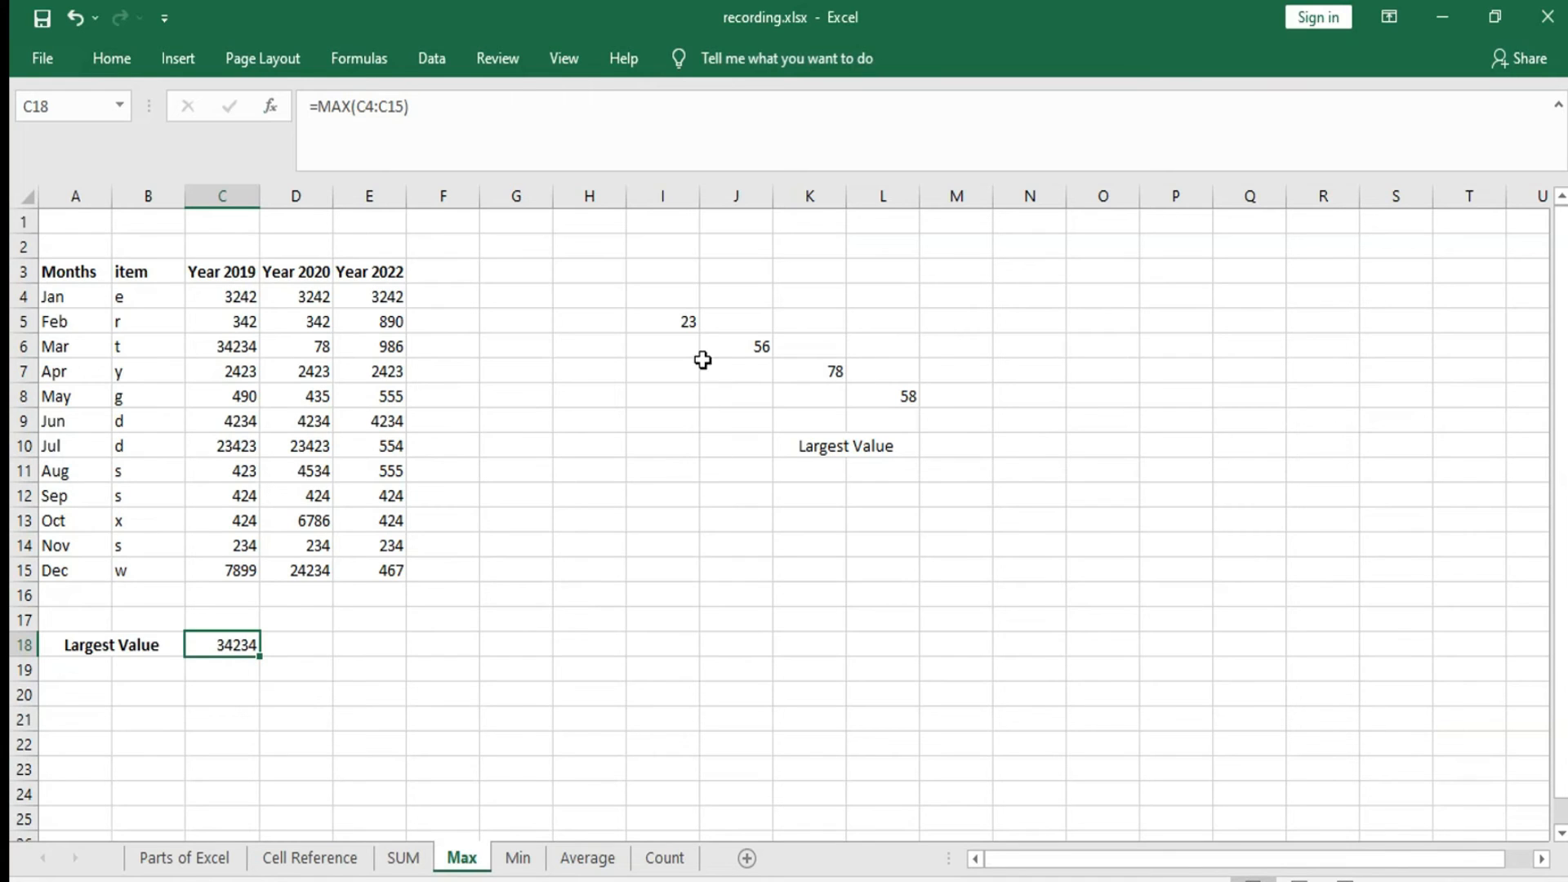
- Insert the Statistical MAX function into cell M10 for the largest of the scattered numbers
left_click(959, 445)
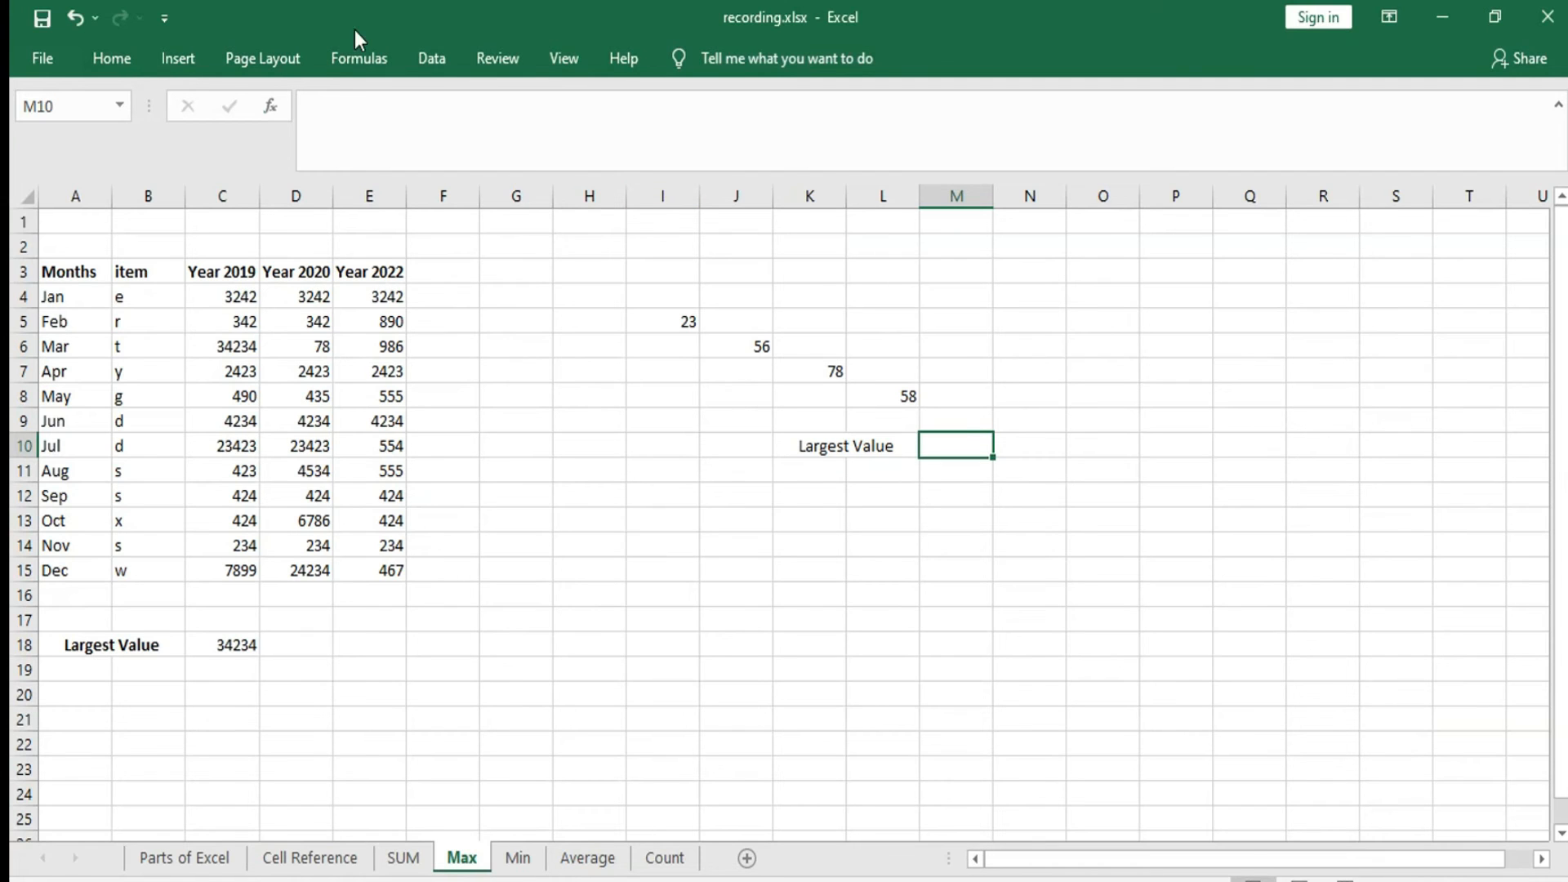
left_click(358, 58)
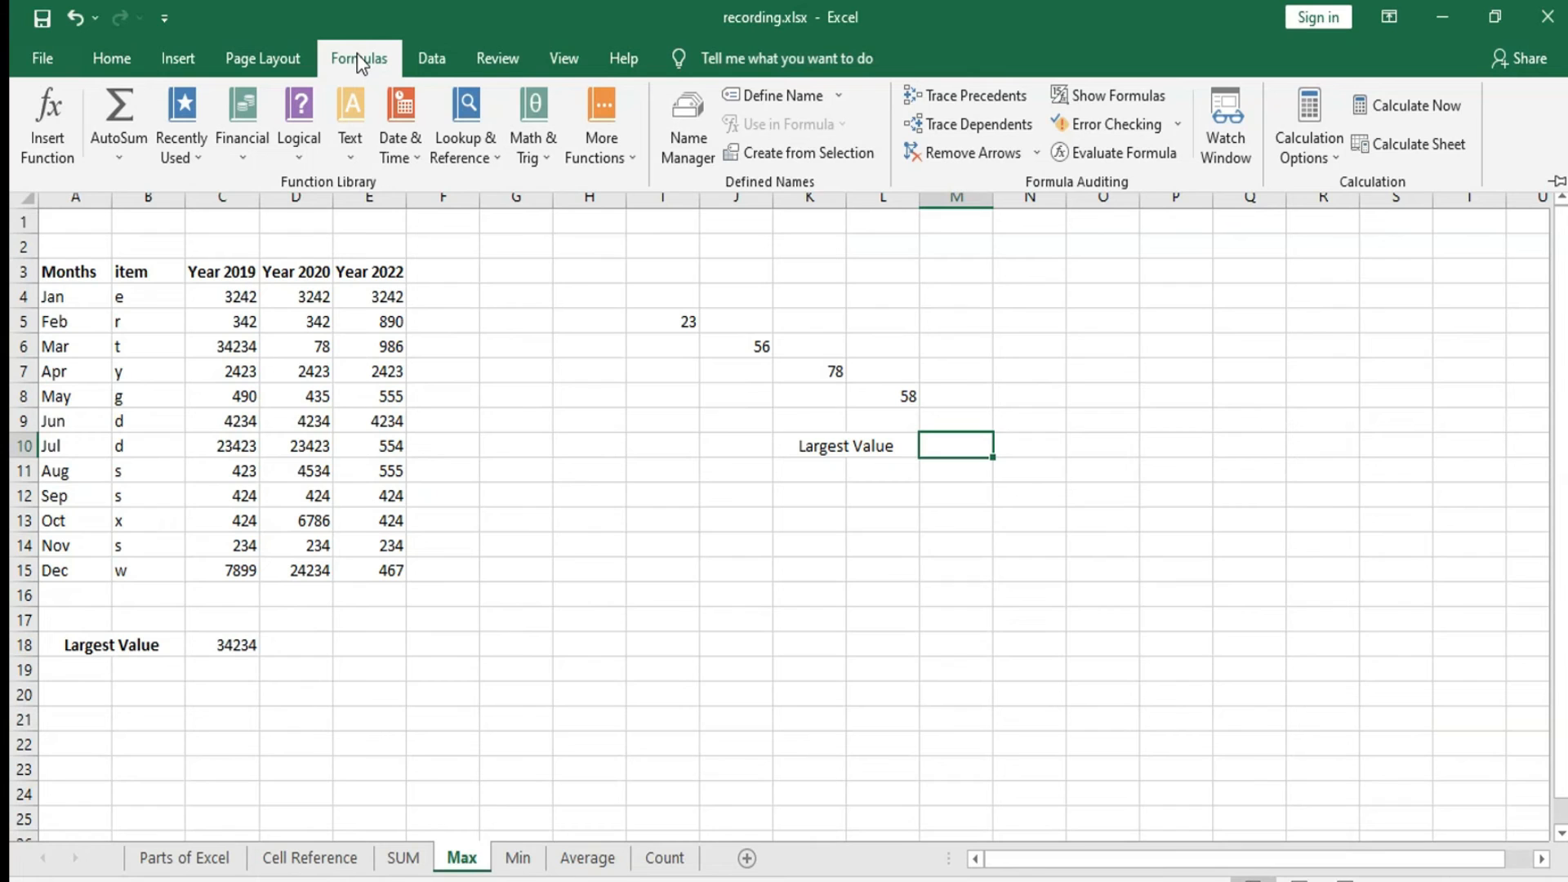
left_click(56, 153)
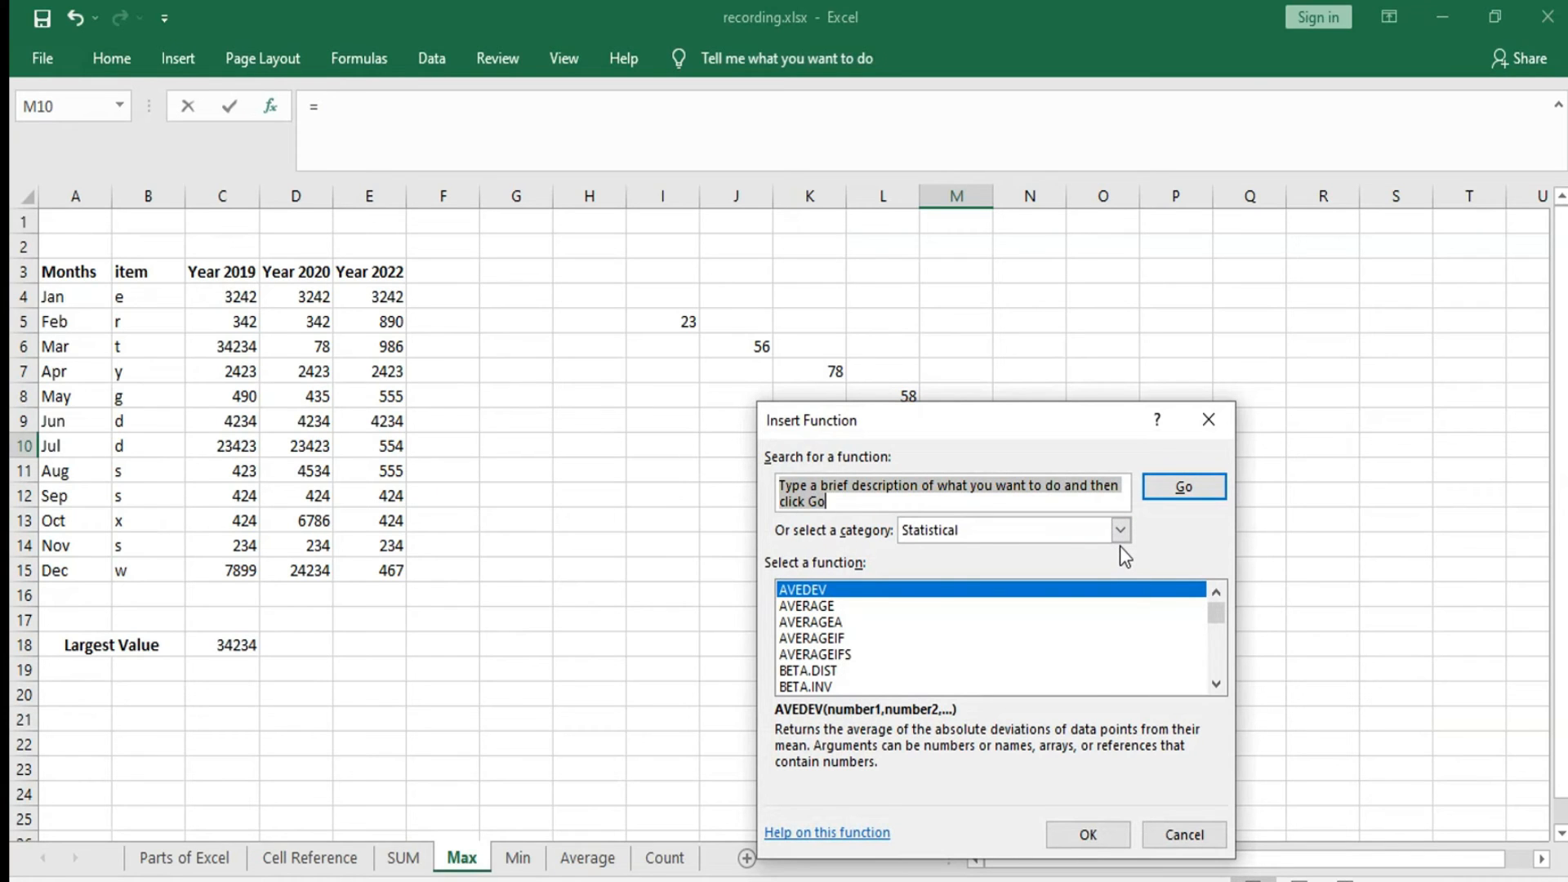
left_click(815, 693)
type("mi")
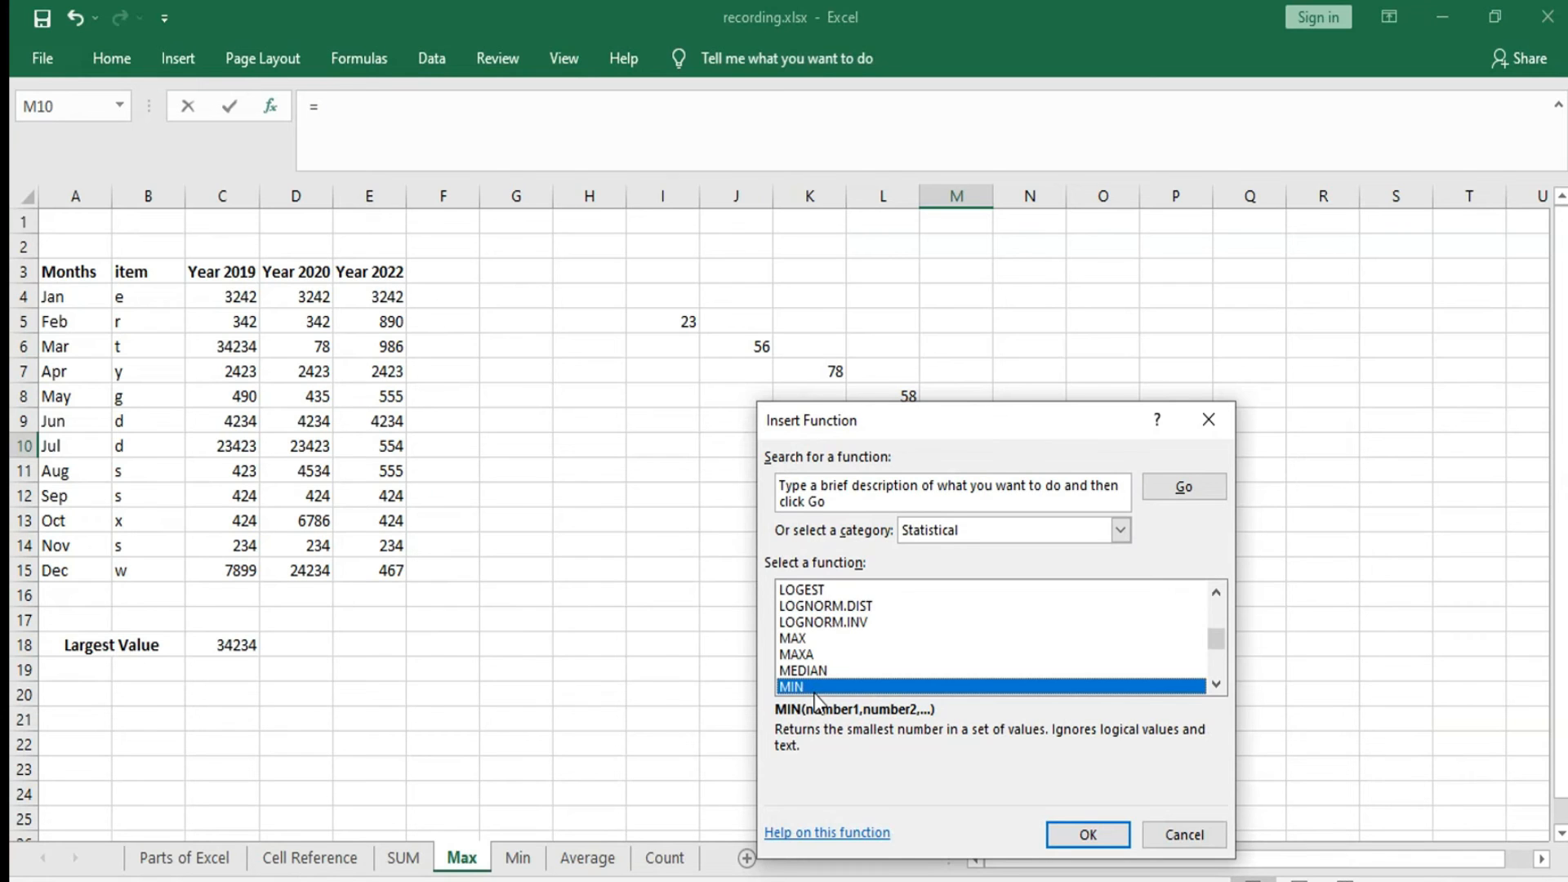
key("Up")
key("Up")
key("Up")
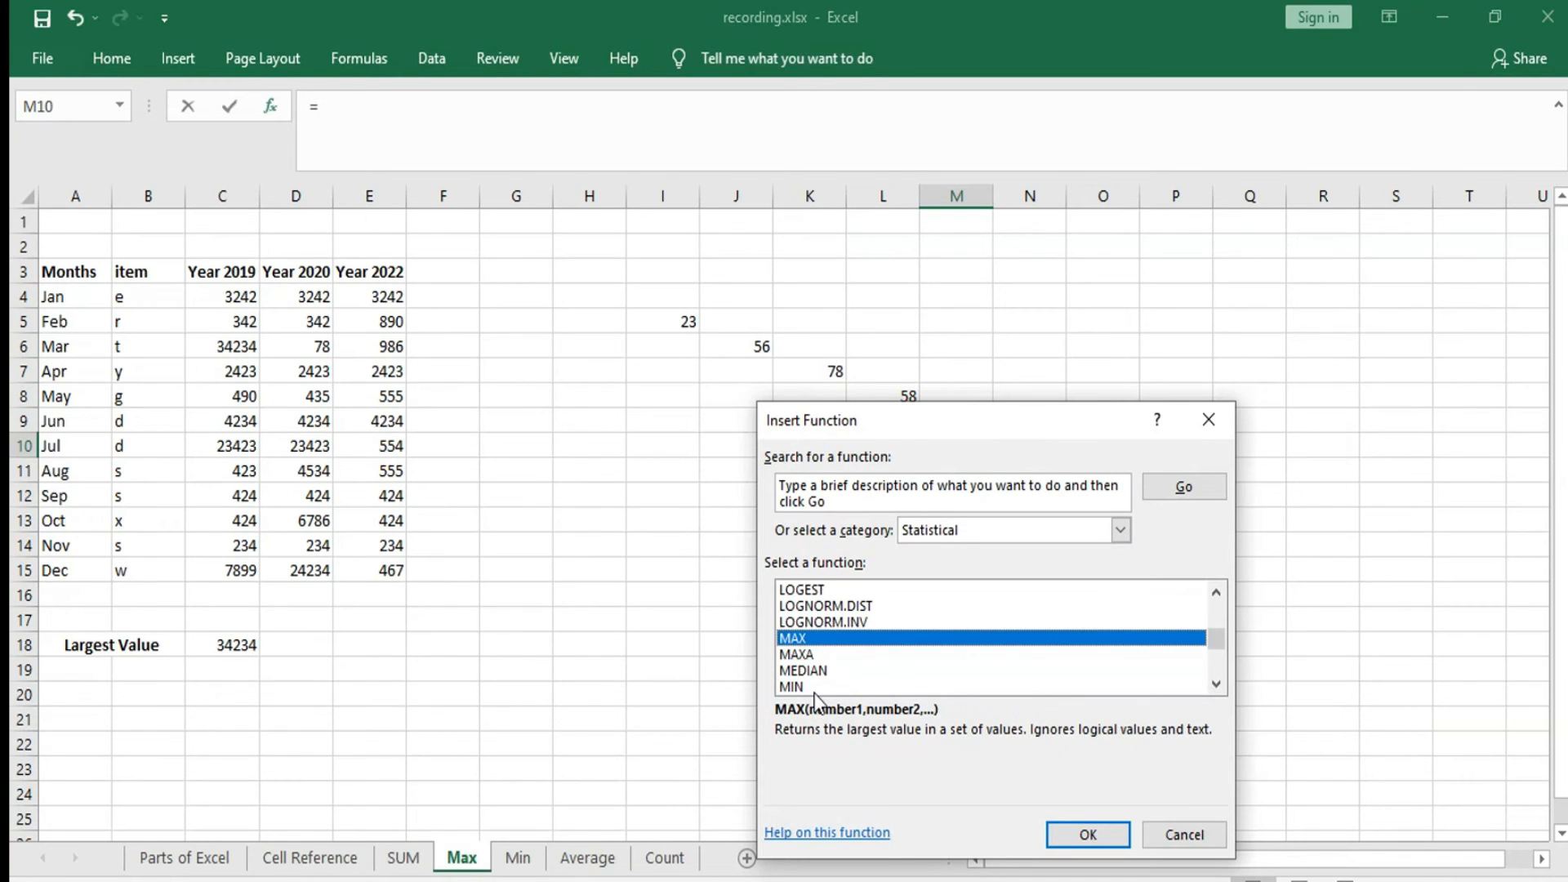
key("Return")
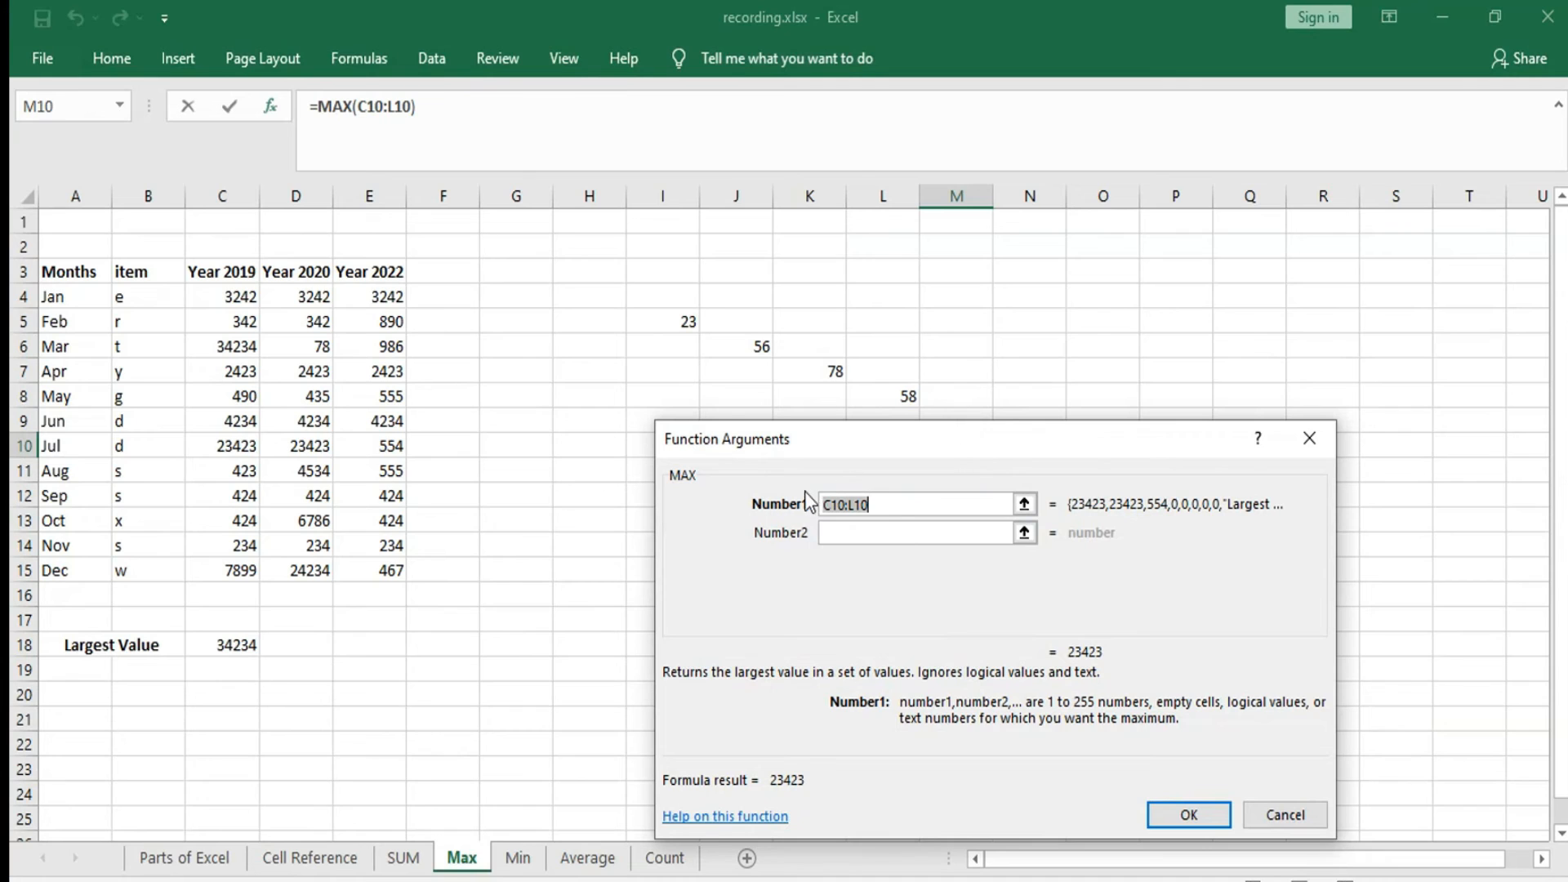
- Clear the suggested range from the Number1 argument and move the arguments dialog clear of the scattered numbers
left_click(897, 508)
key("BackSpace")
key("BackSpace")
key("BackSpace")
key("BackSpace")
key("BackSpace")
key("BackSpace")
key("BackSpace")
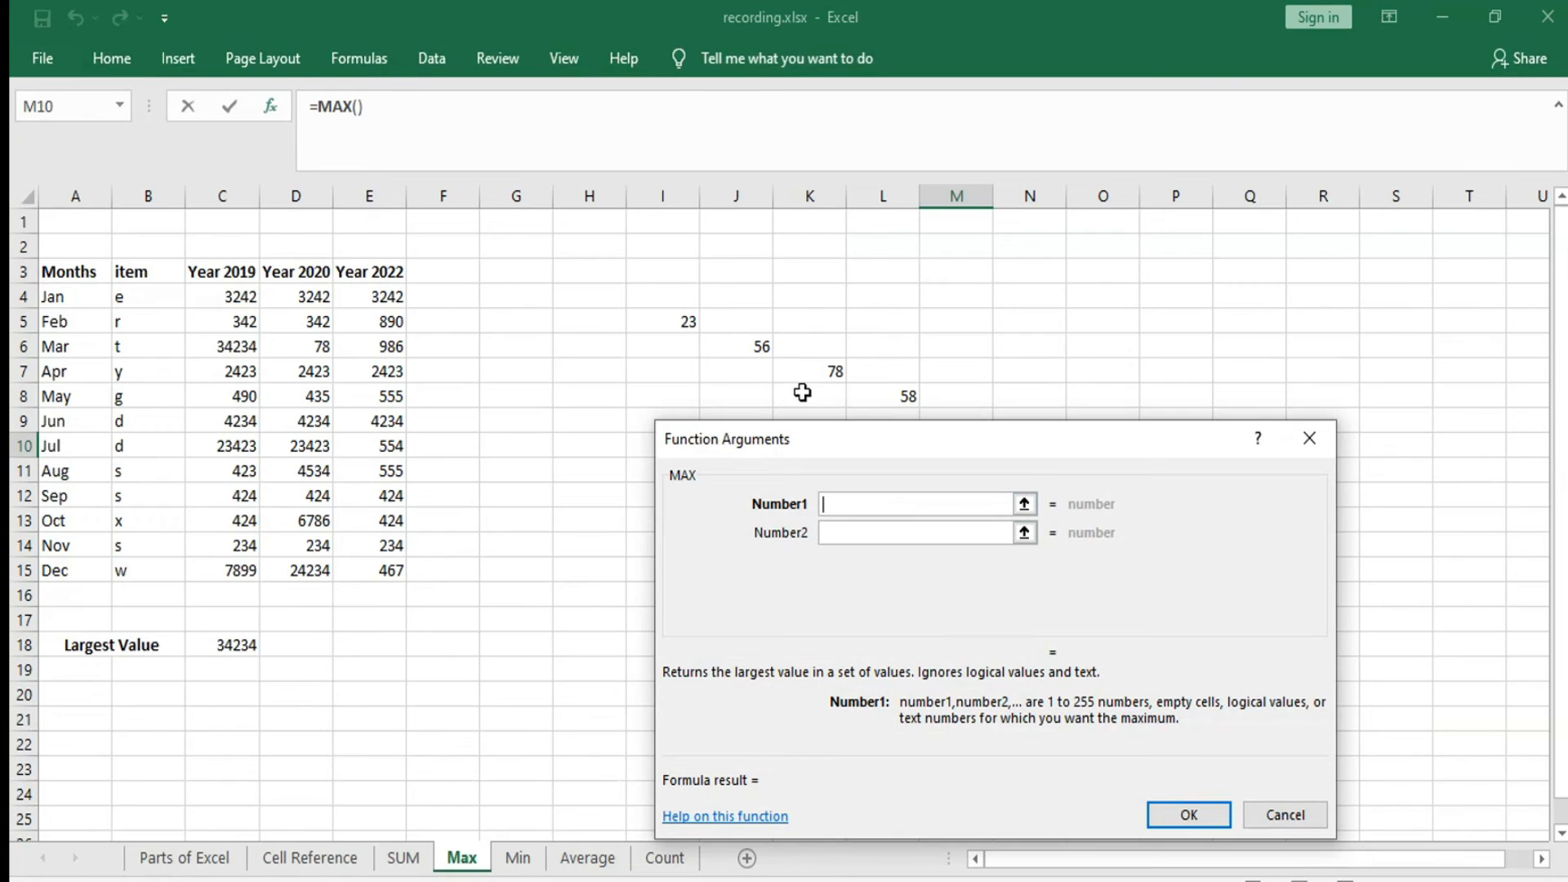
left_click_drag(842, 440, 844, 467)
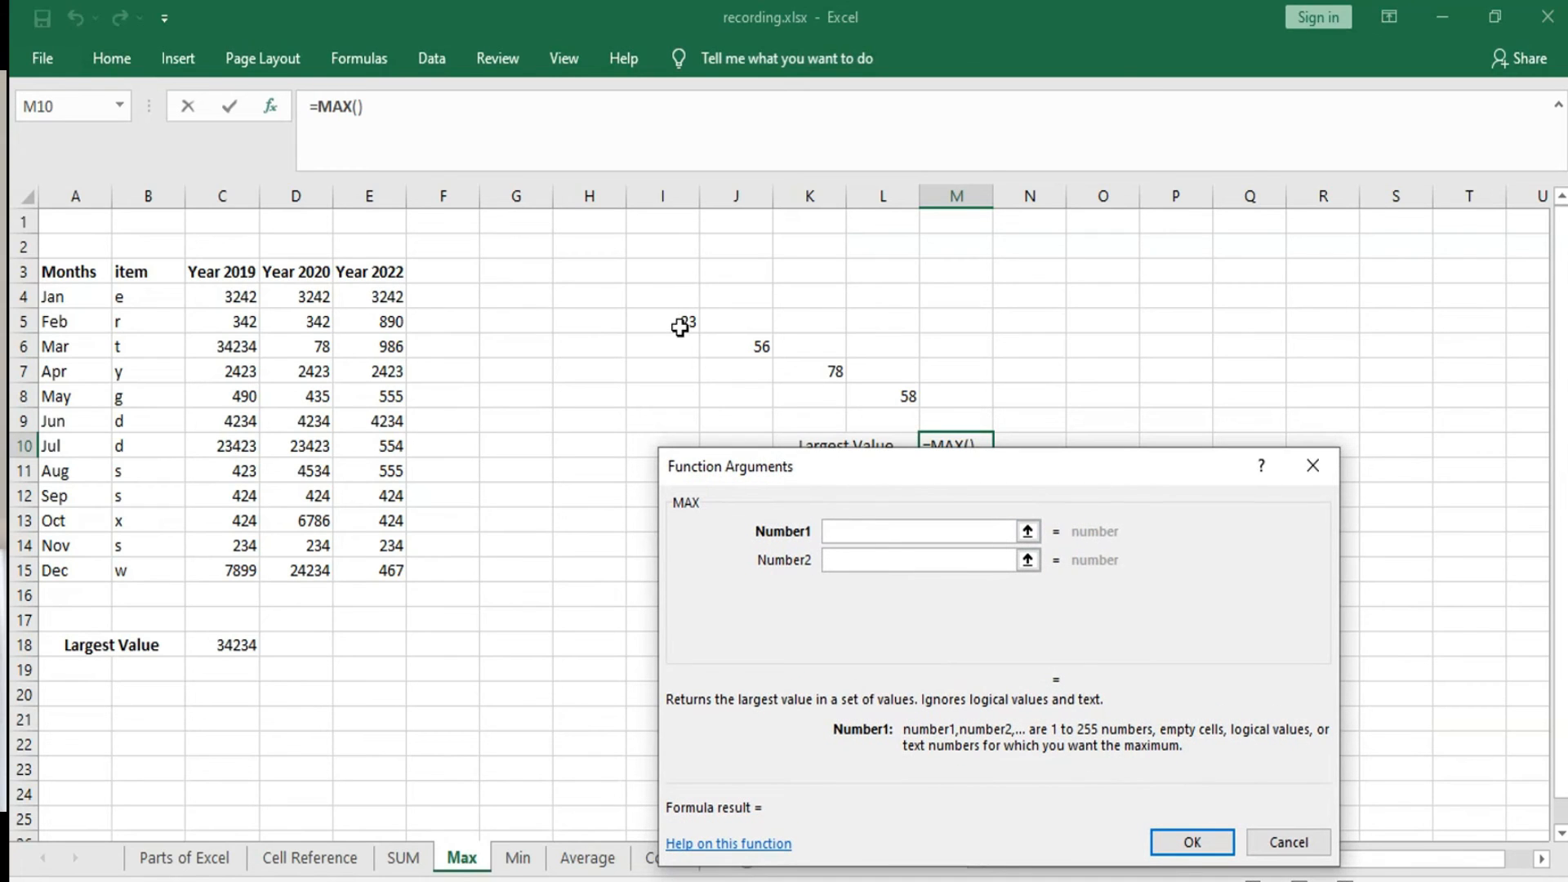
- Set the four MAX arguments to cells I5, J6, K7 and L8, and complete the formula in M10
left_click(679, 325)
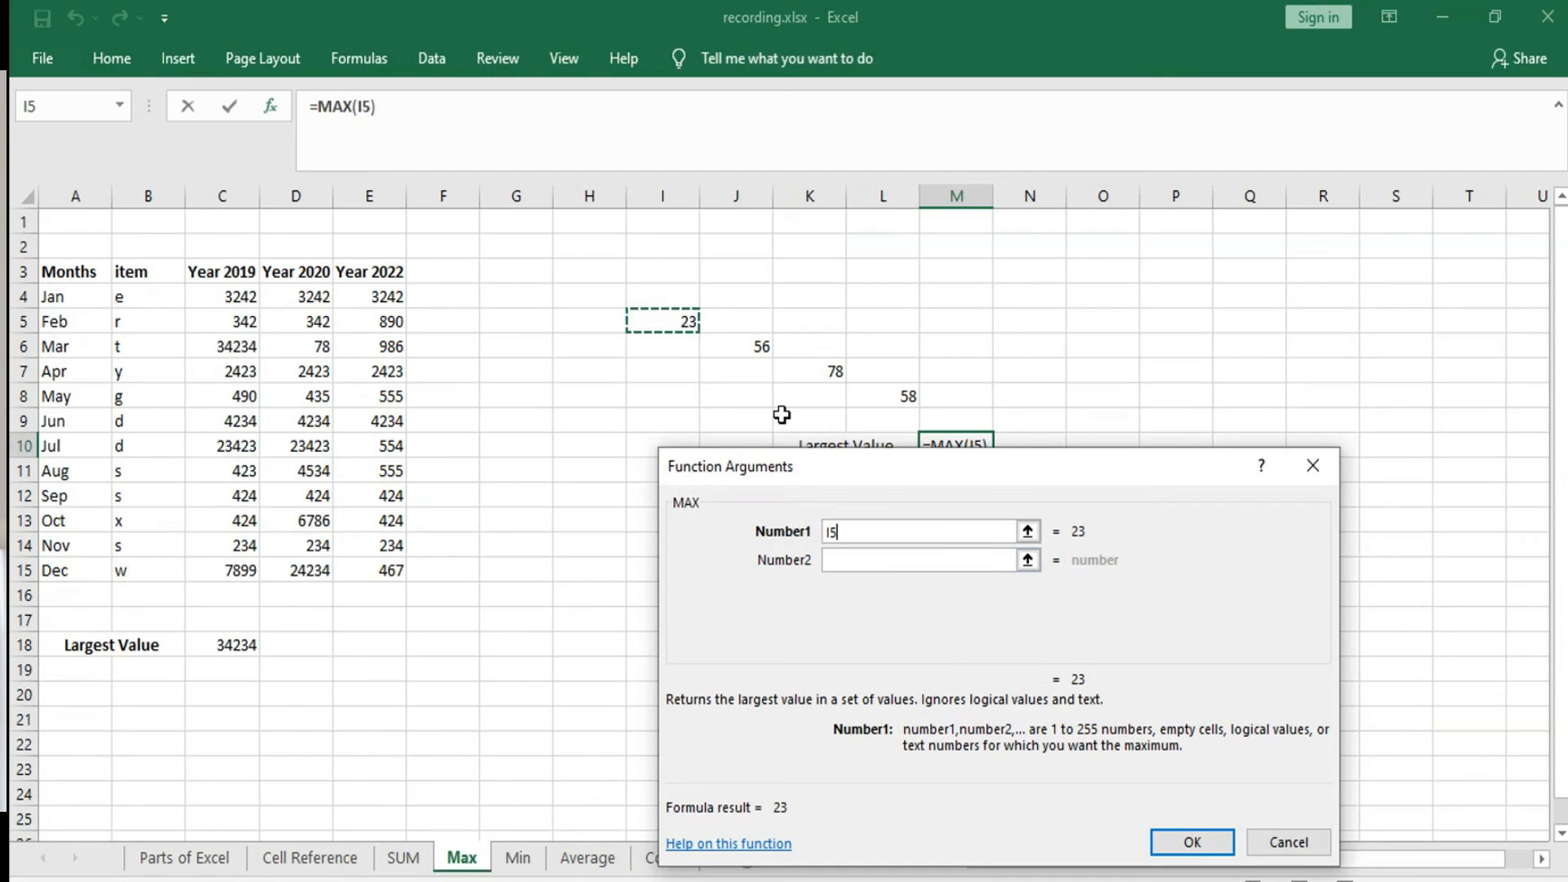
left_click(879, 560)
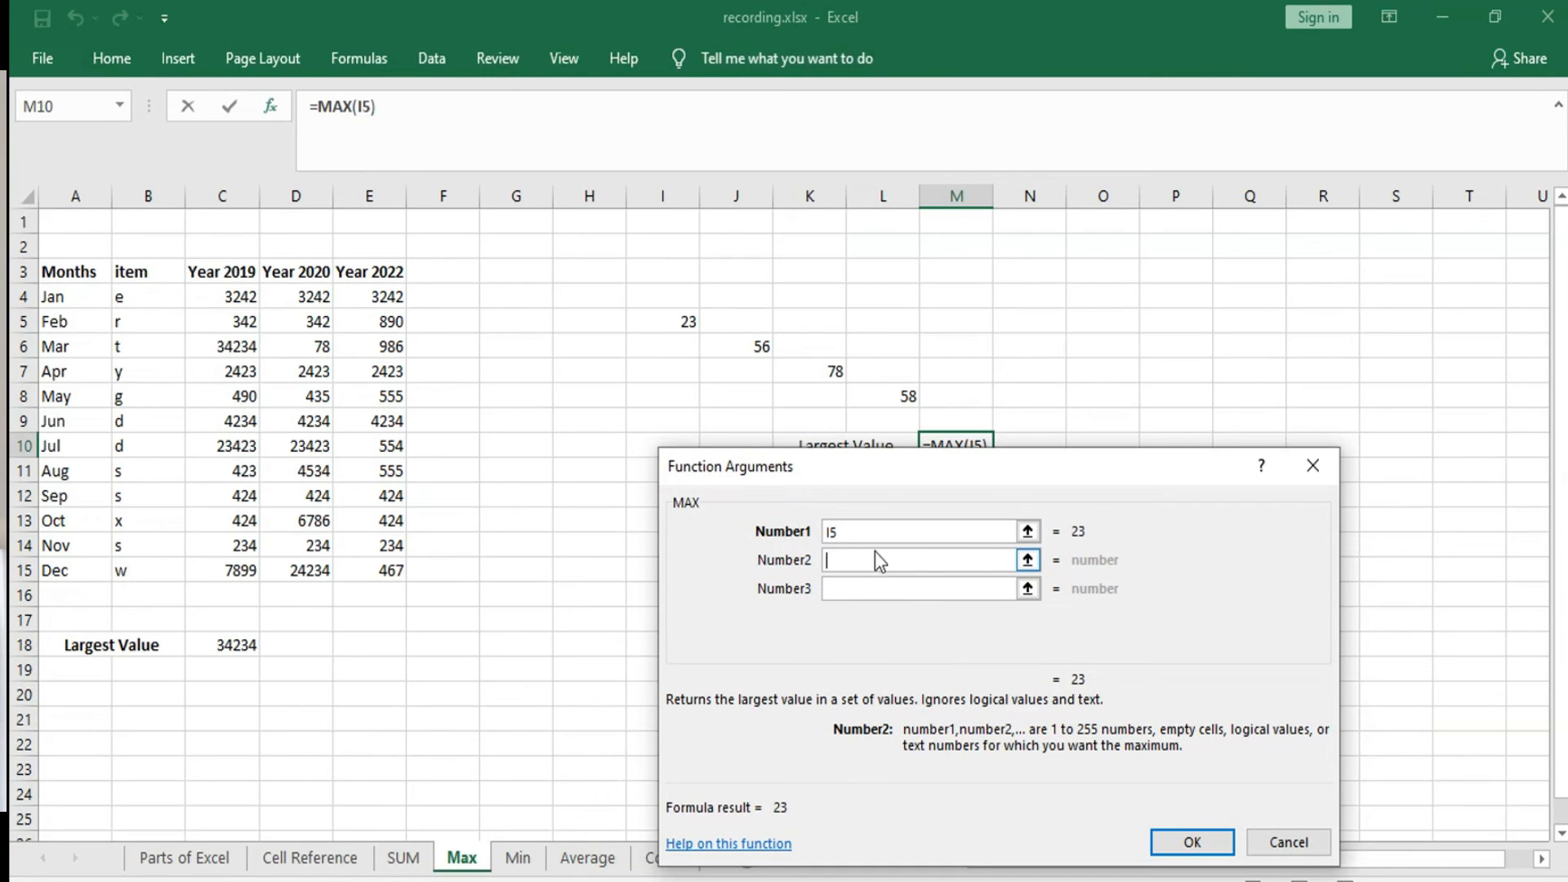
left_click(758, 345)
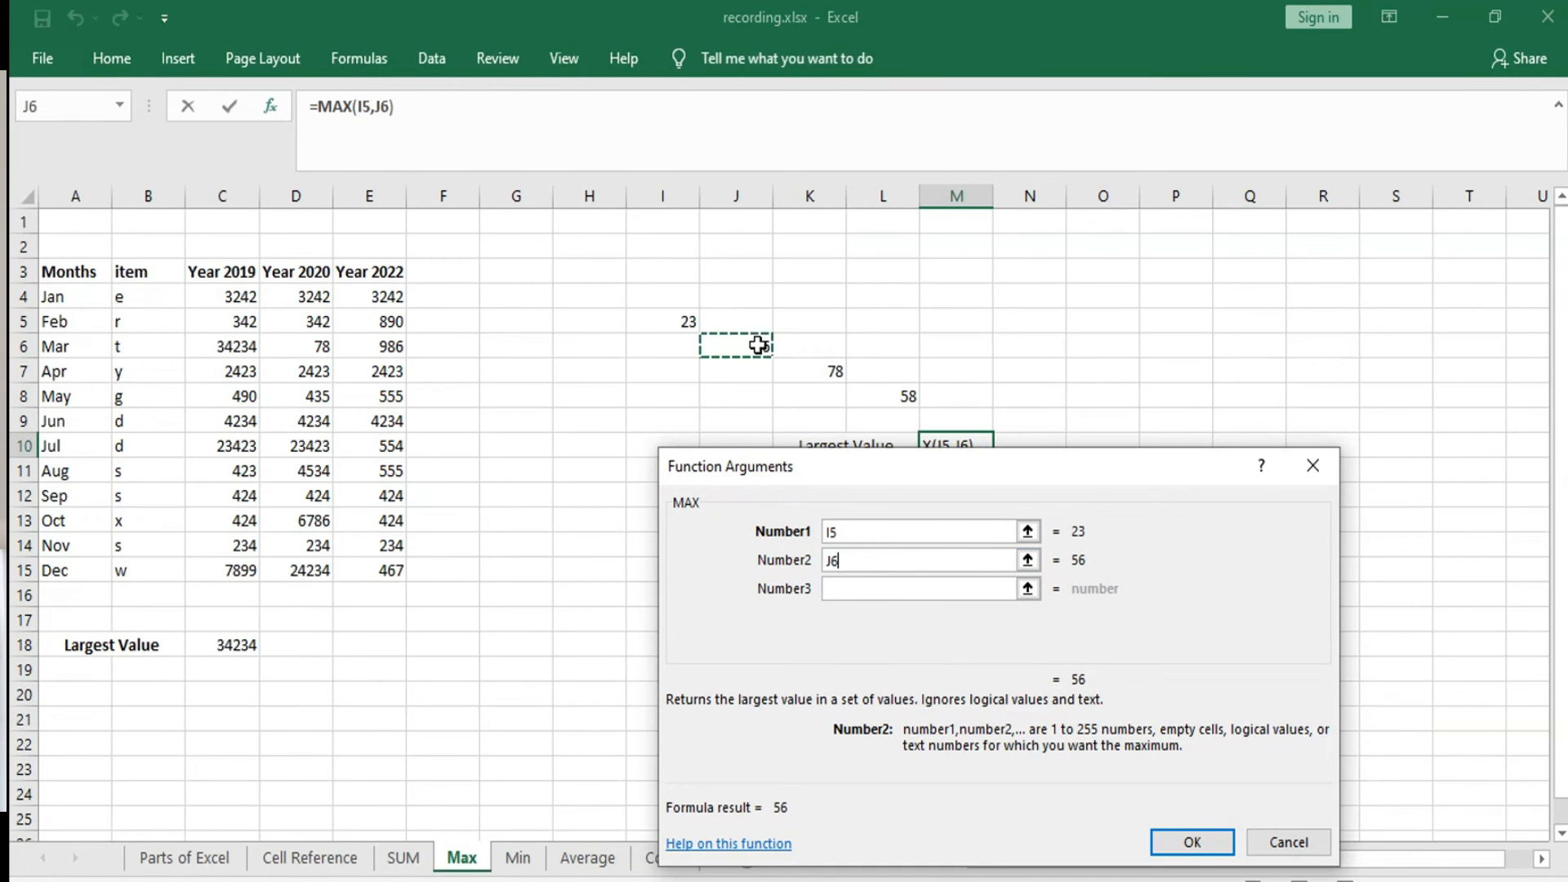
left_click(880, 590)
left_click(835, 368)
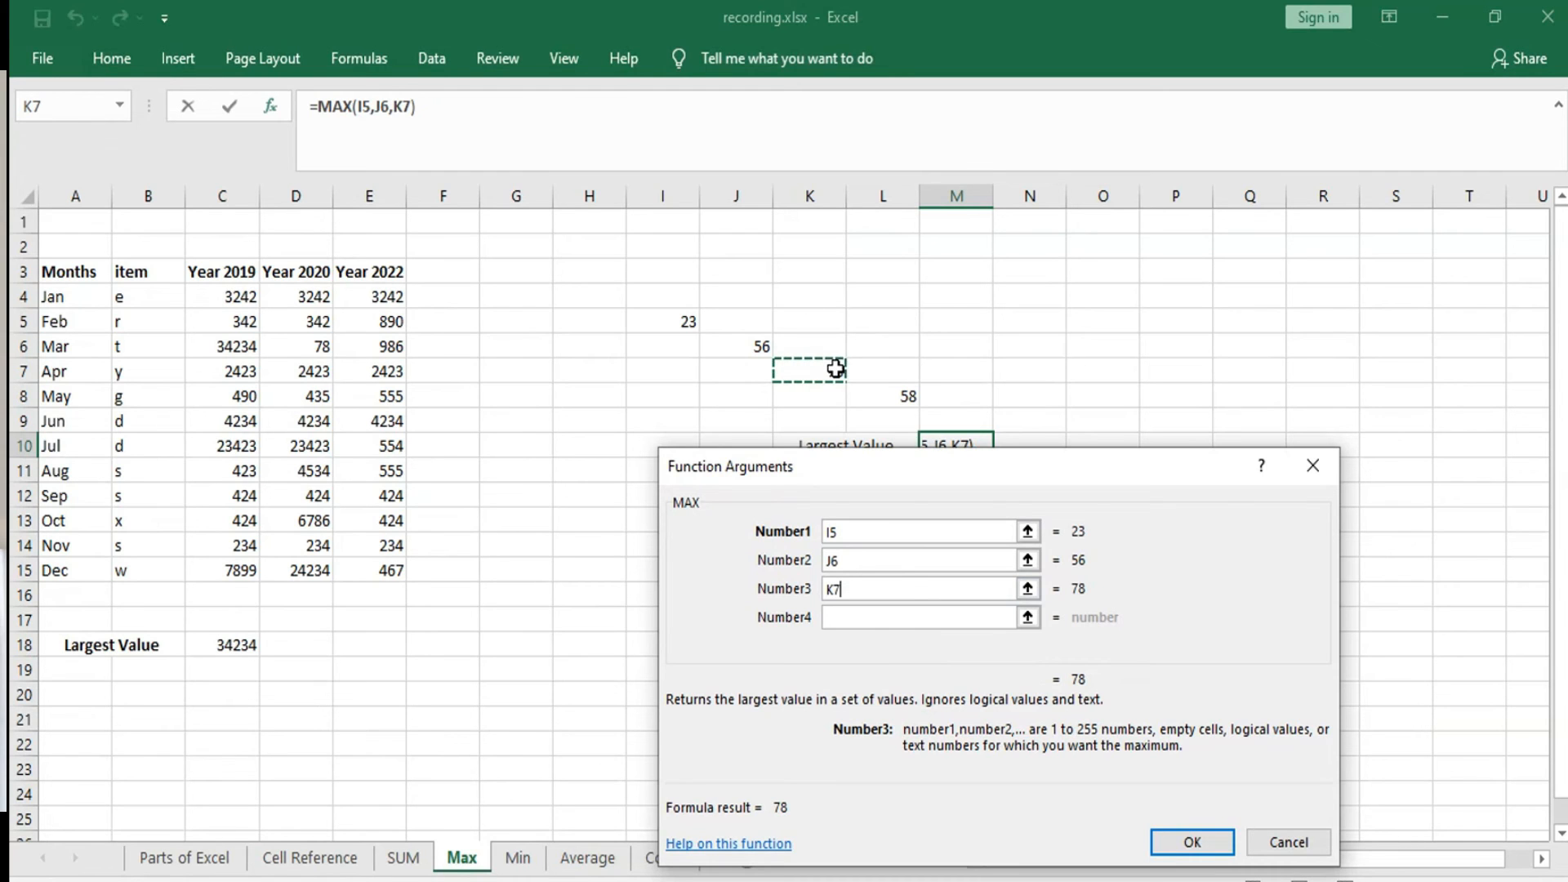
left_click(969, 617)
left_click(910, 397)
left_click_drag(884, 480, 716, 518)
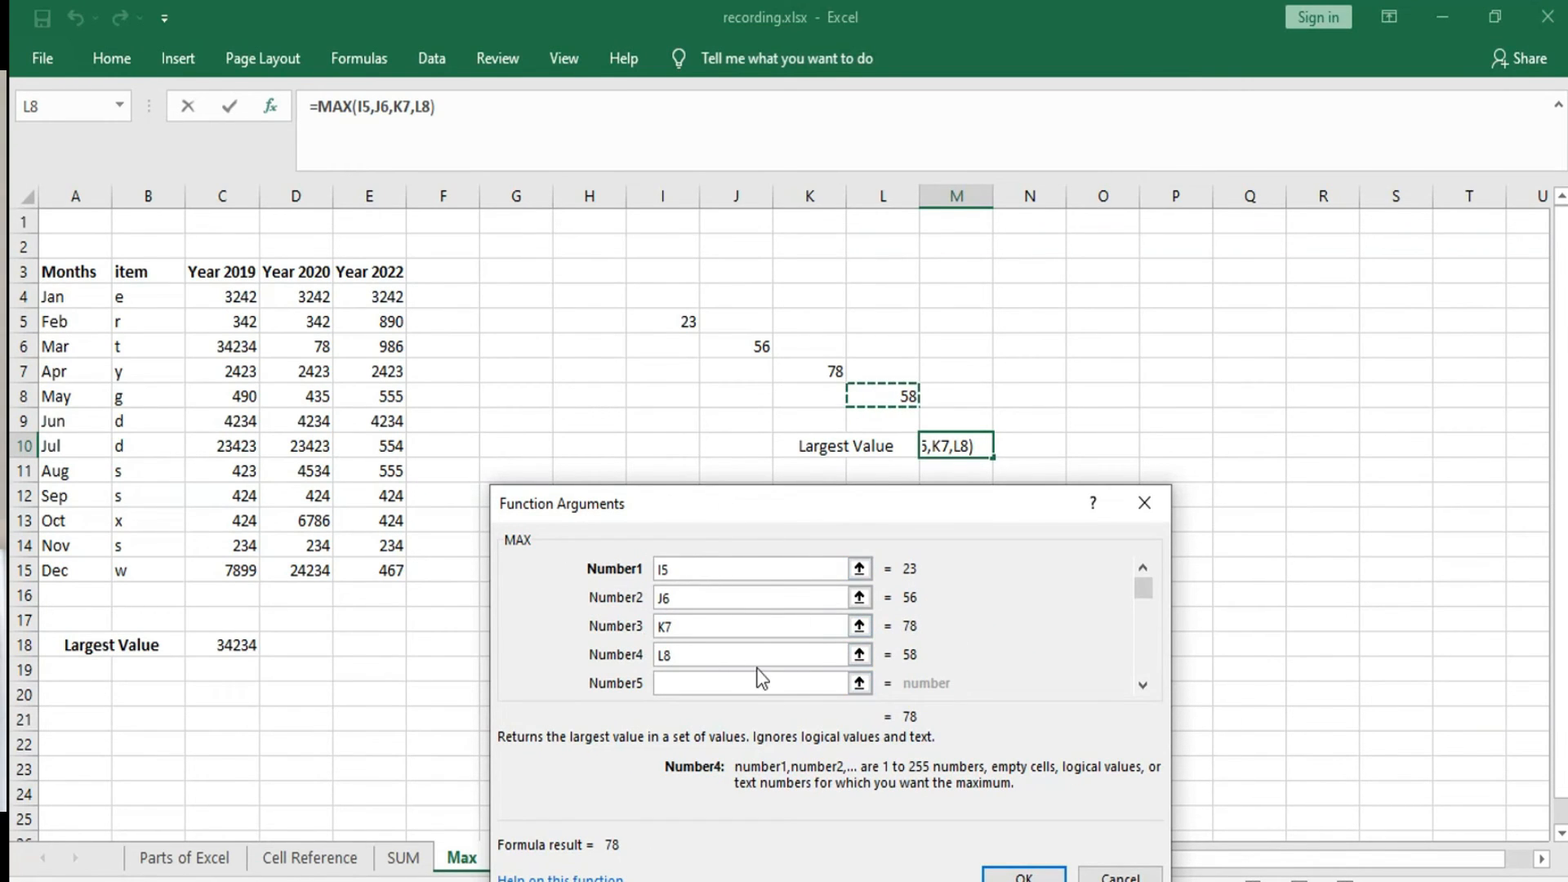
left_click(1023, 878)
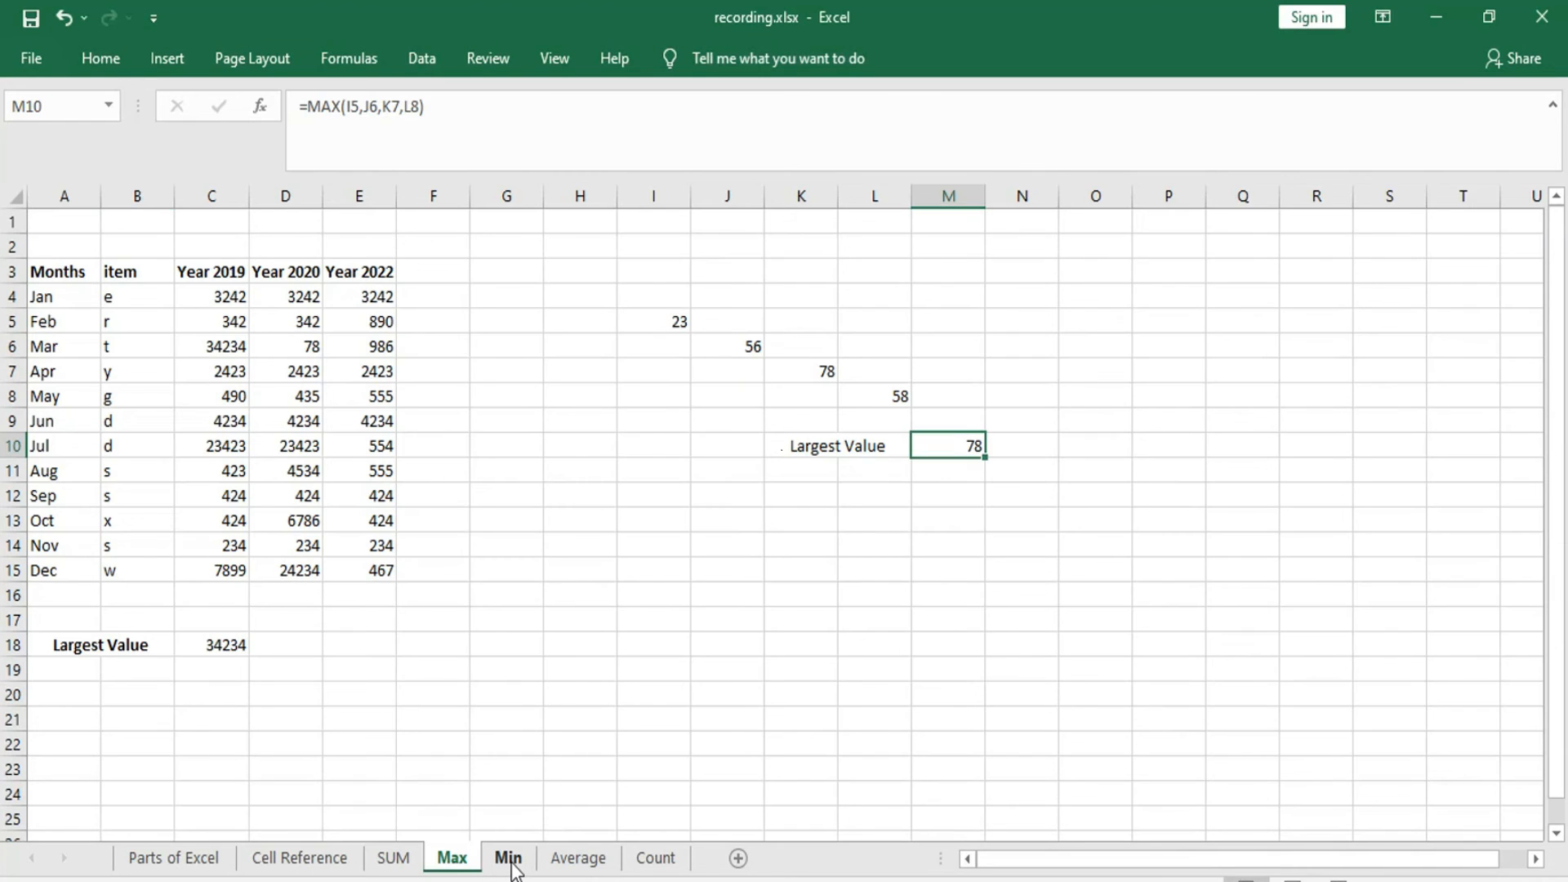
- On the Min sheet, insert the Statistical MIN function into cell B13 with the ages in B5:B11 as its Number1 argument
left_click(510, 859)
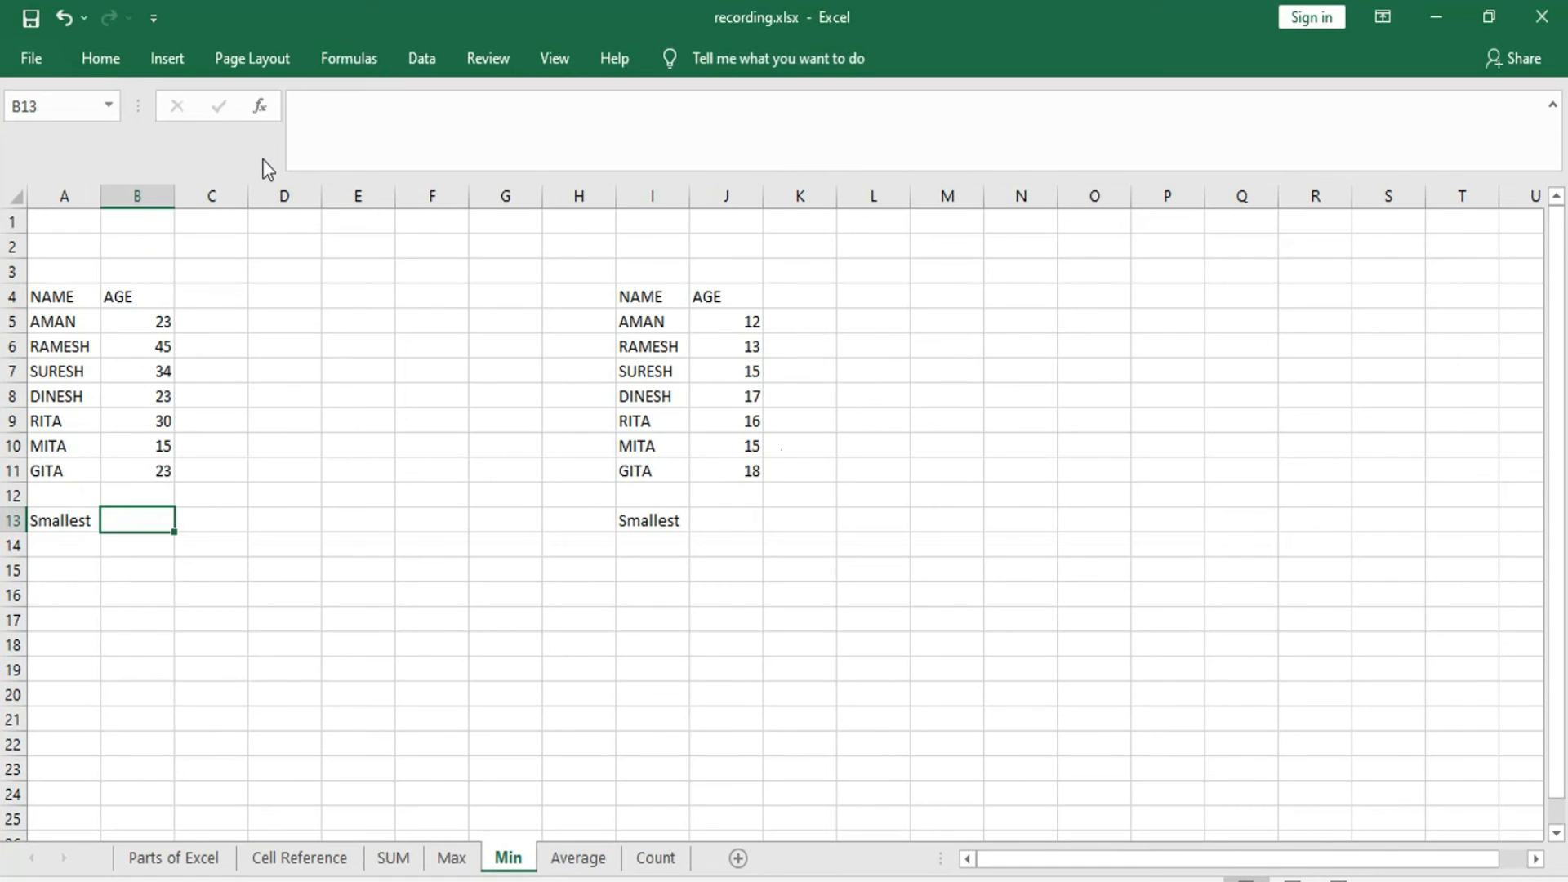
left_click(369, 56)
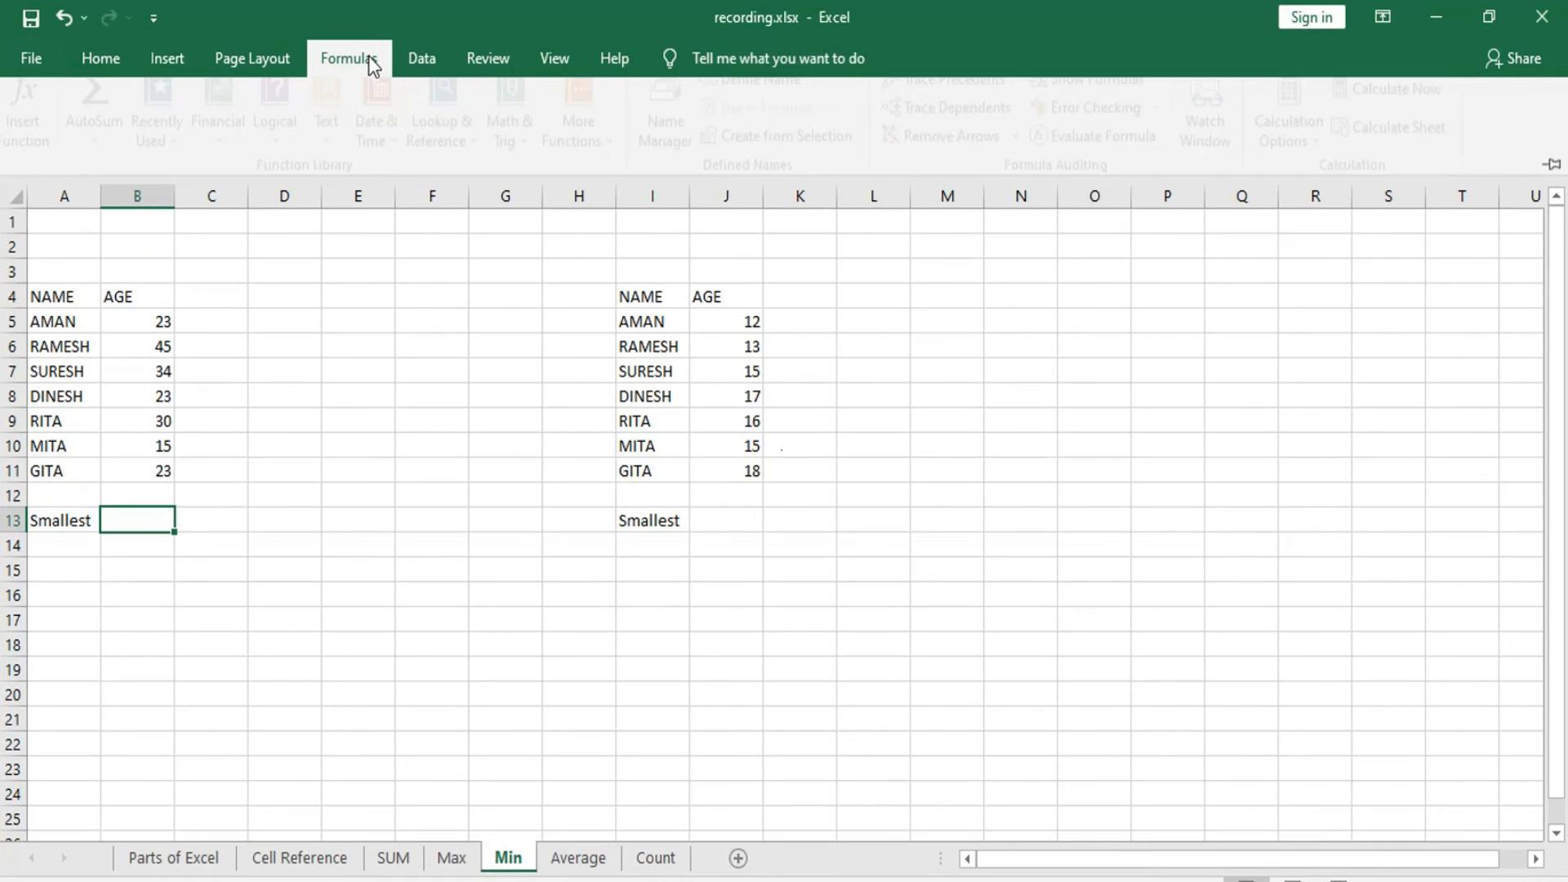
left_click(33, 106)
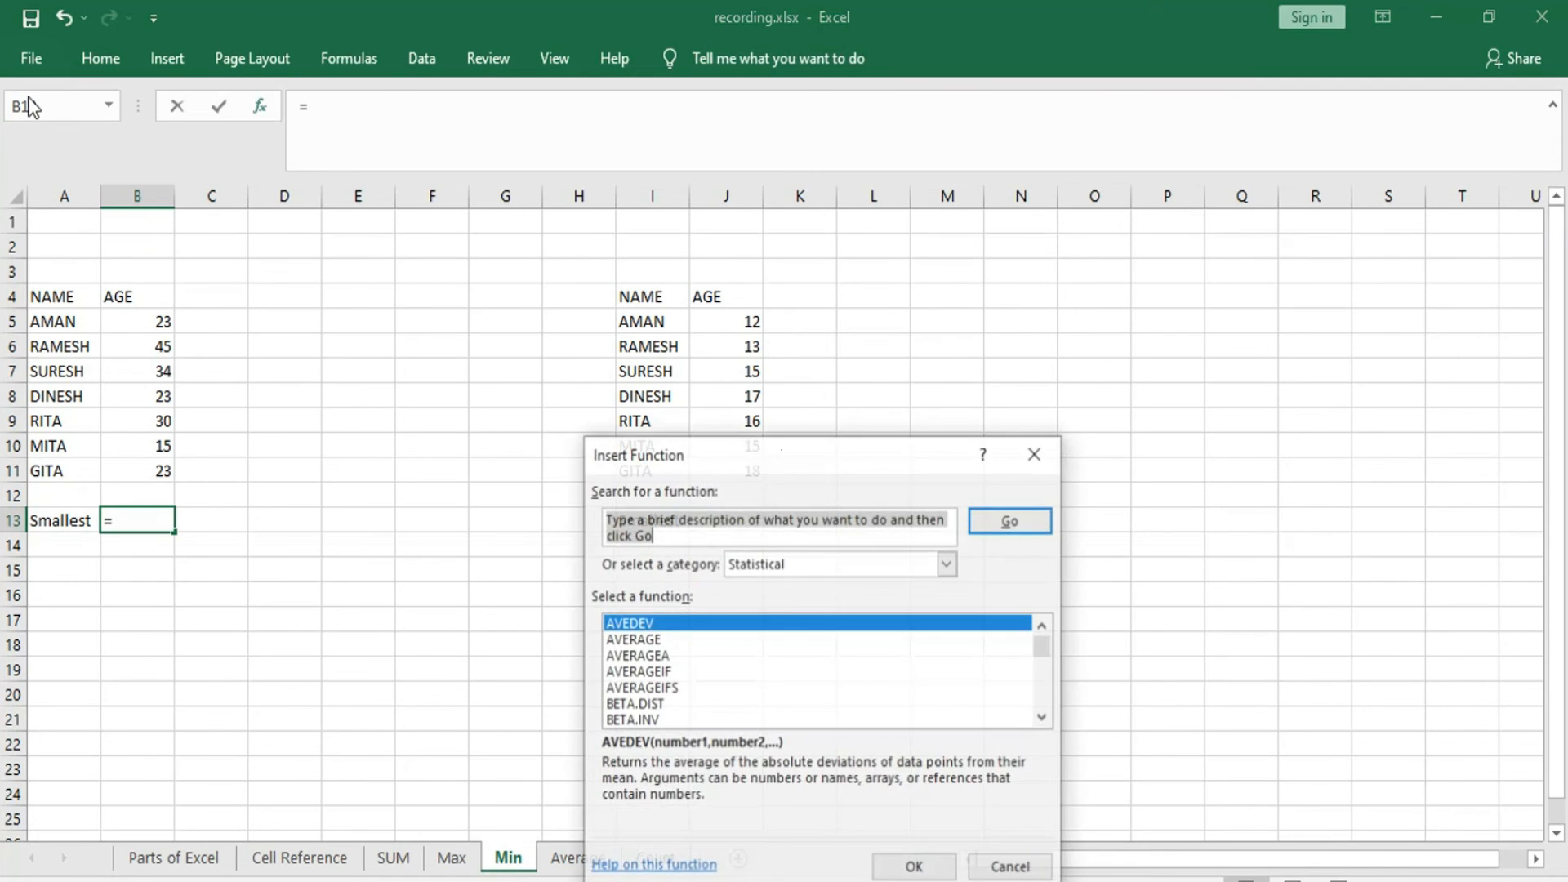
left_click(645, 722)
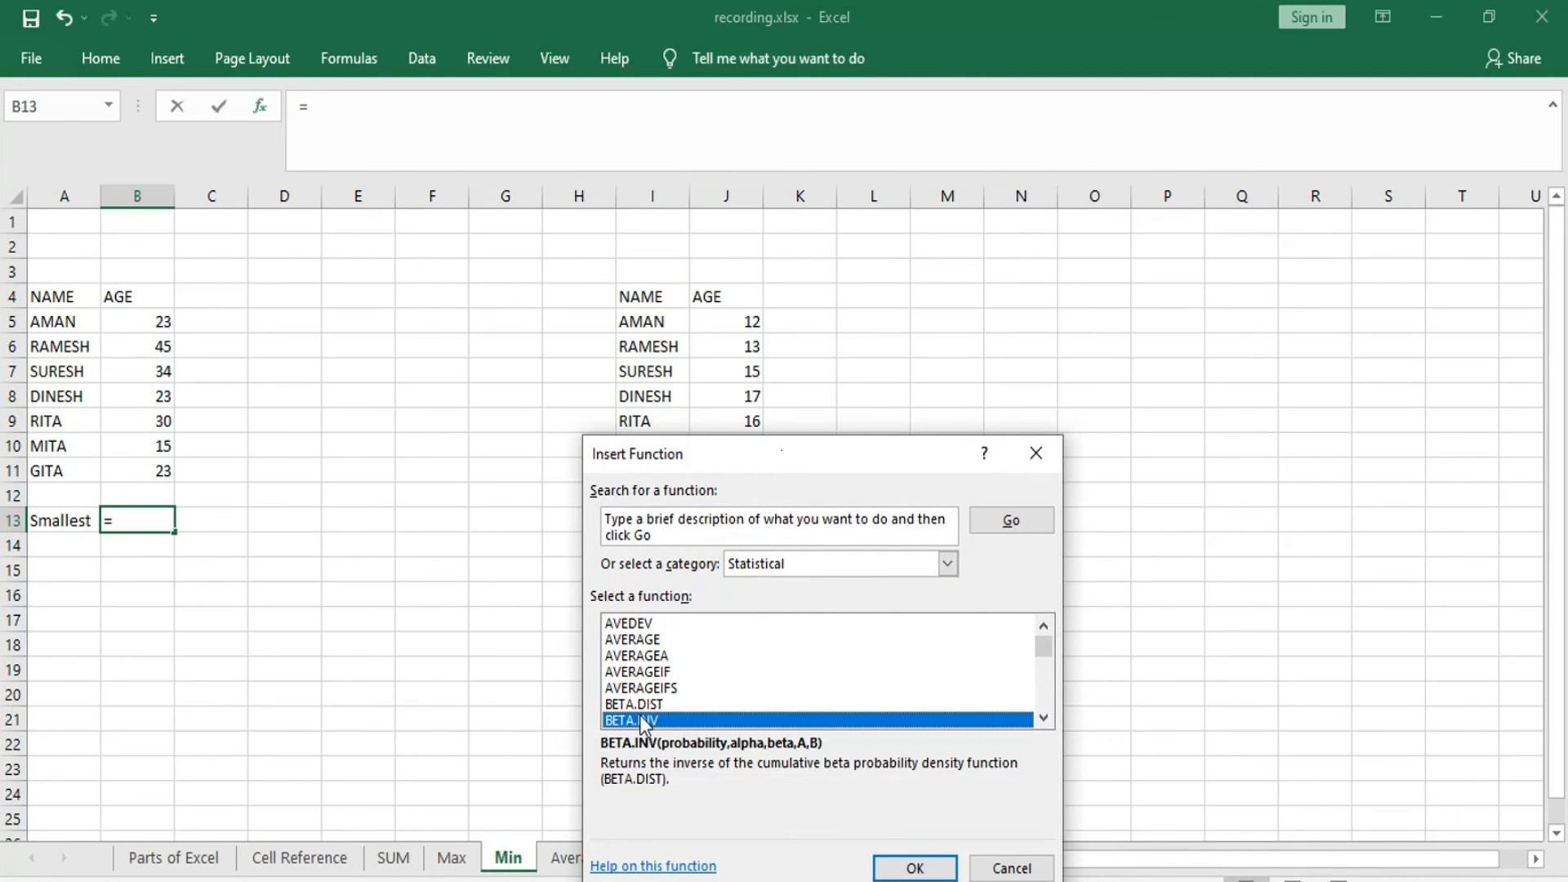
key("i")
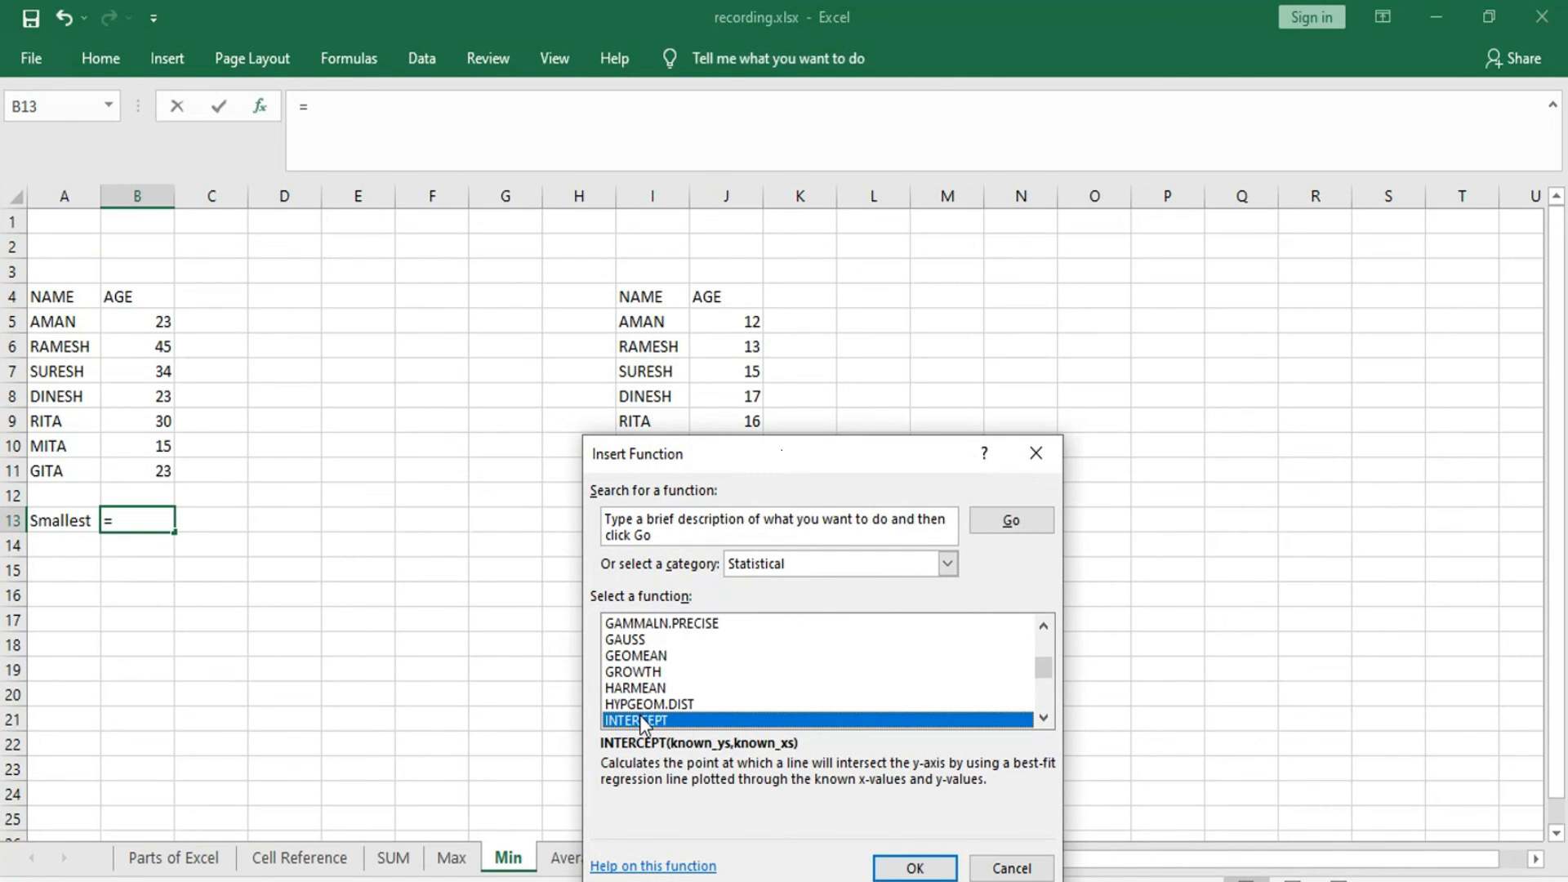
key("Down")
key("Down")
key("Down")
key("Down")
key("Down")
key("Down")
key("Down")
key("Down")
key("Down")
key("Down")
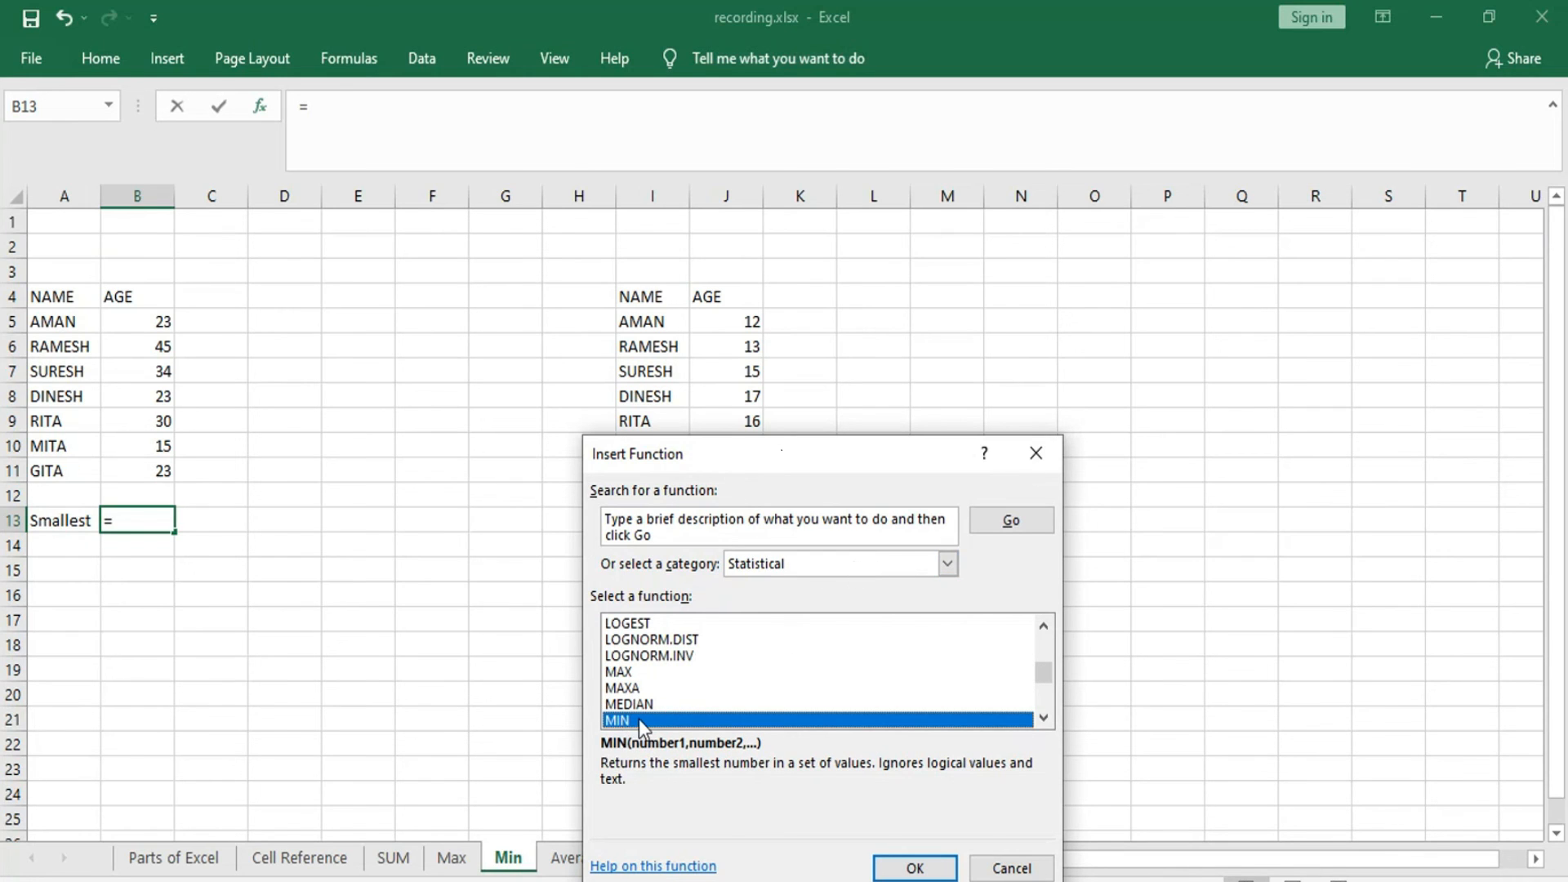
left_click(915, 868)
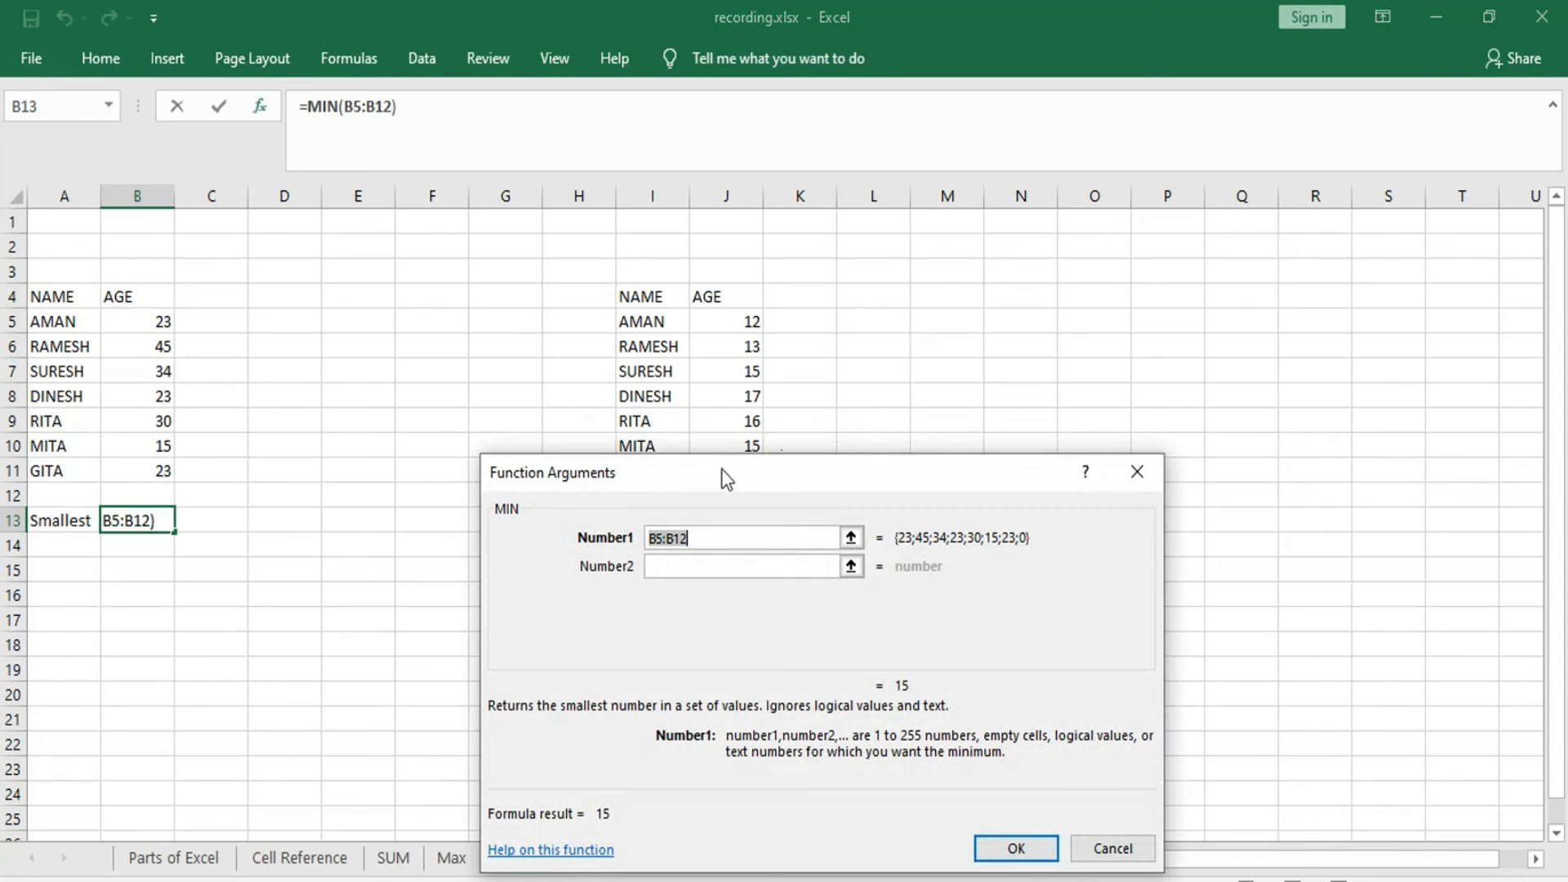
left_click_drag(164, 321, 154, 464)
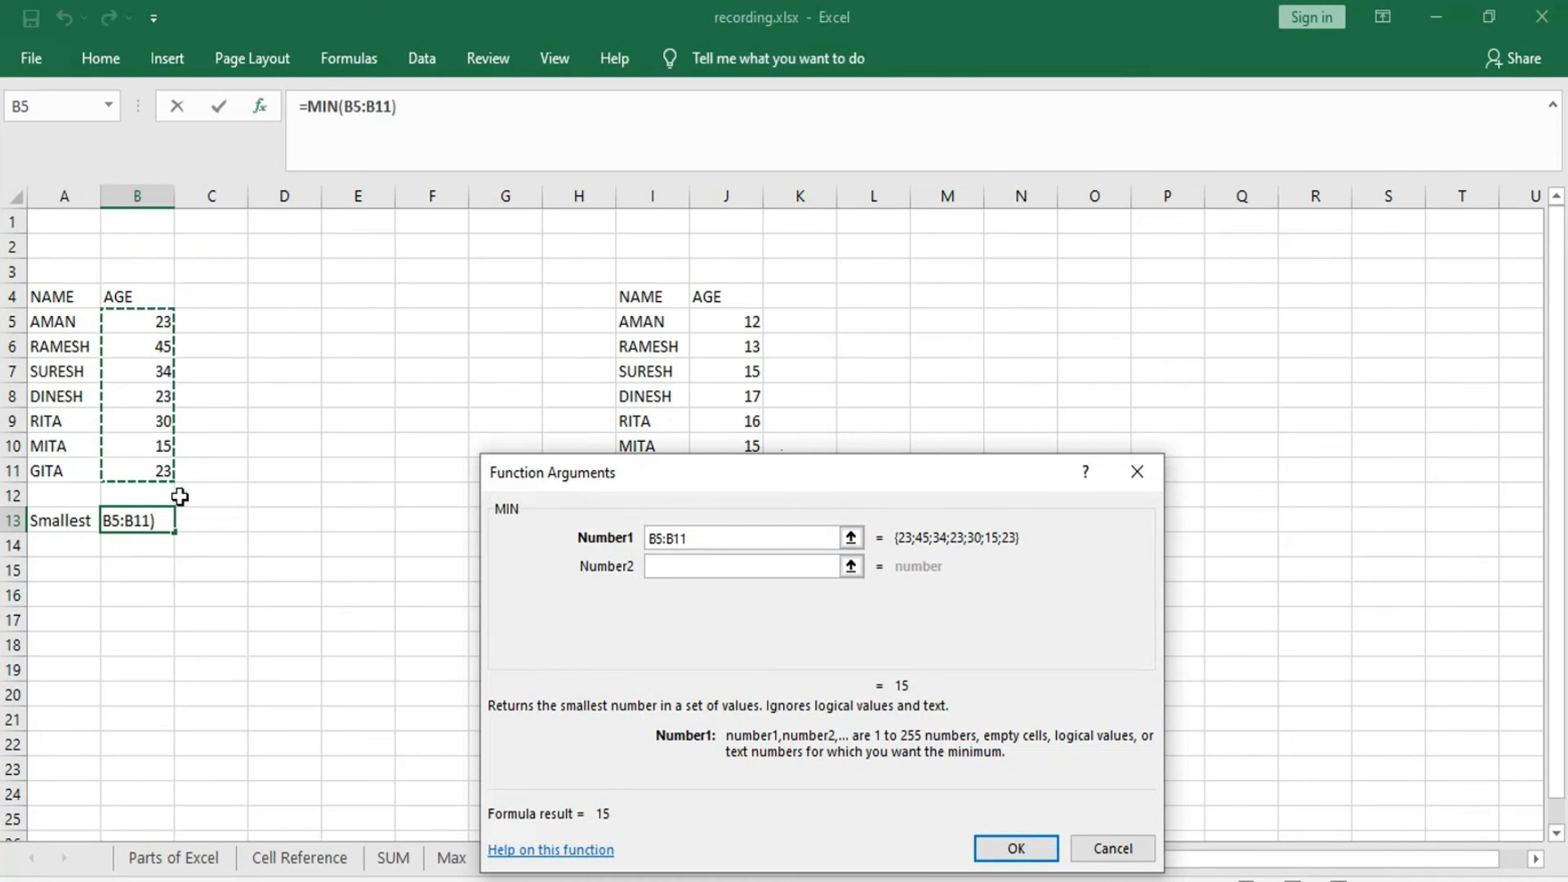
left_click(1017, 849)
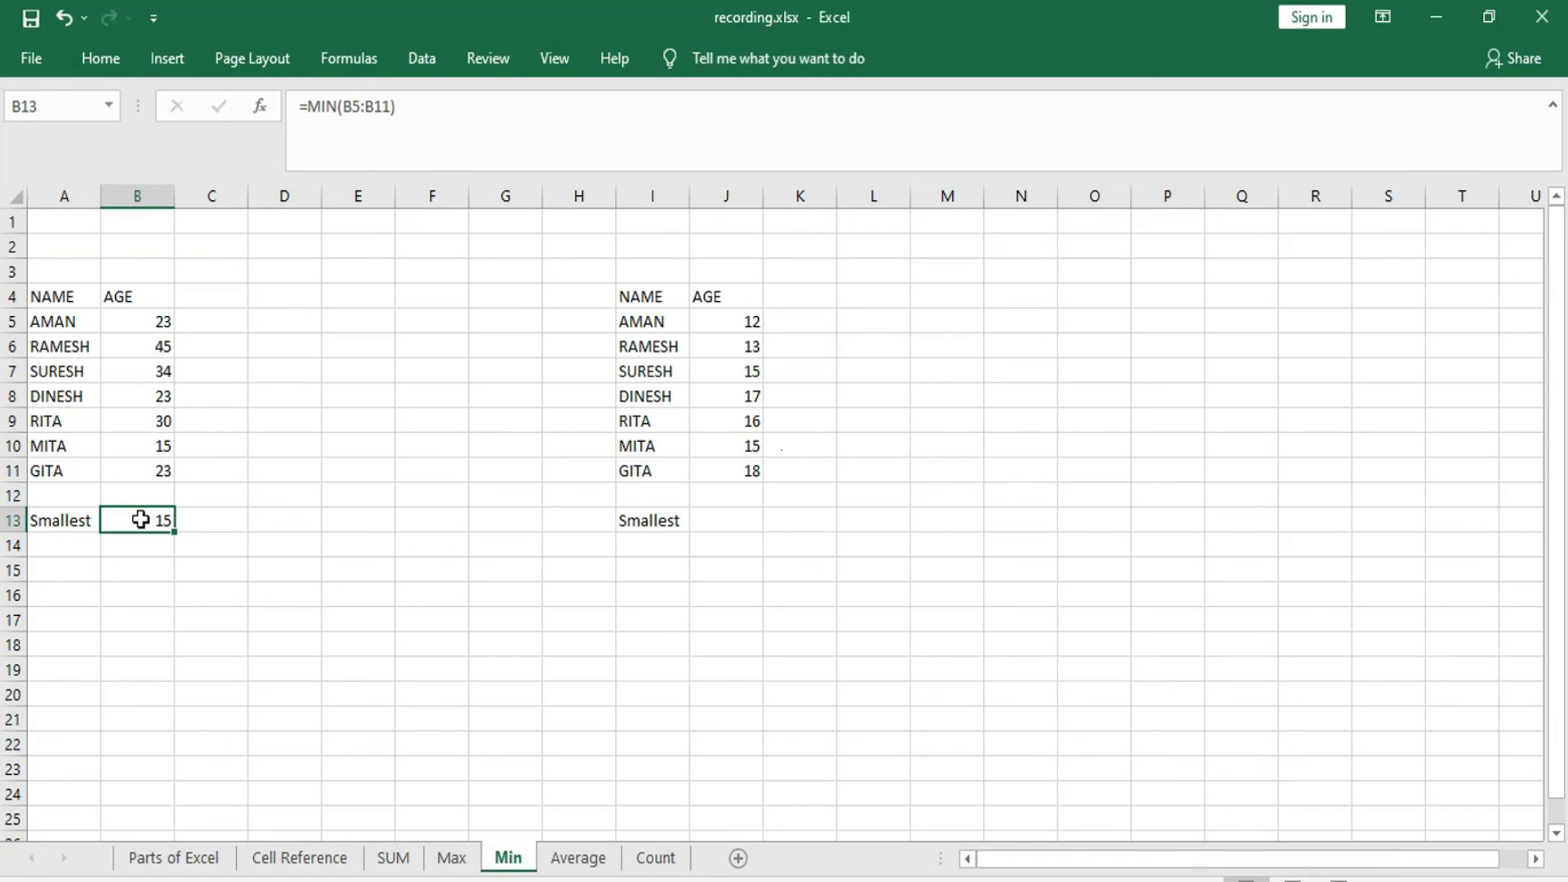
- Copy the MIN formula from B13 and paste only its formula into J13 for the second age list, clearing the copy marquee
left_click(96, 58)
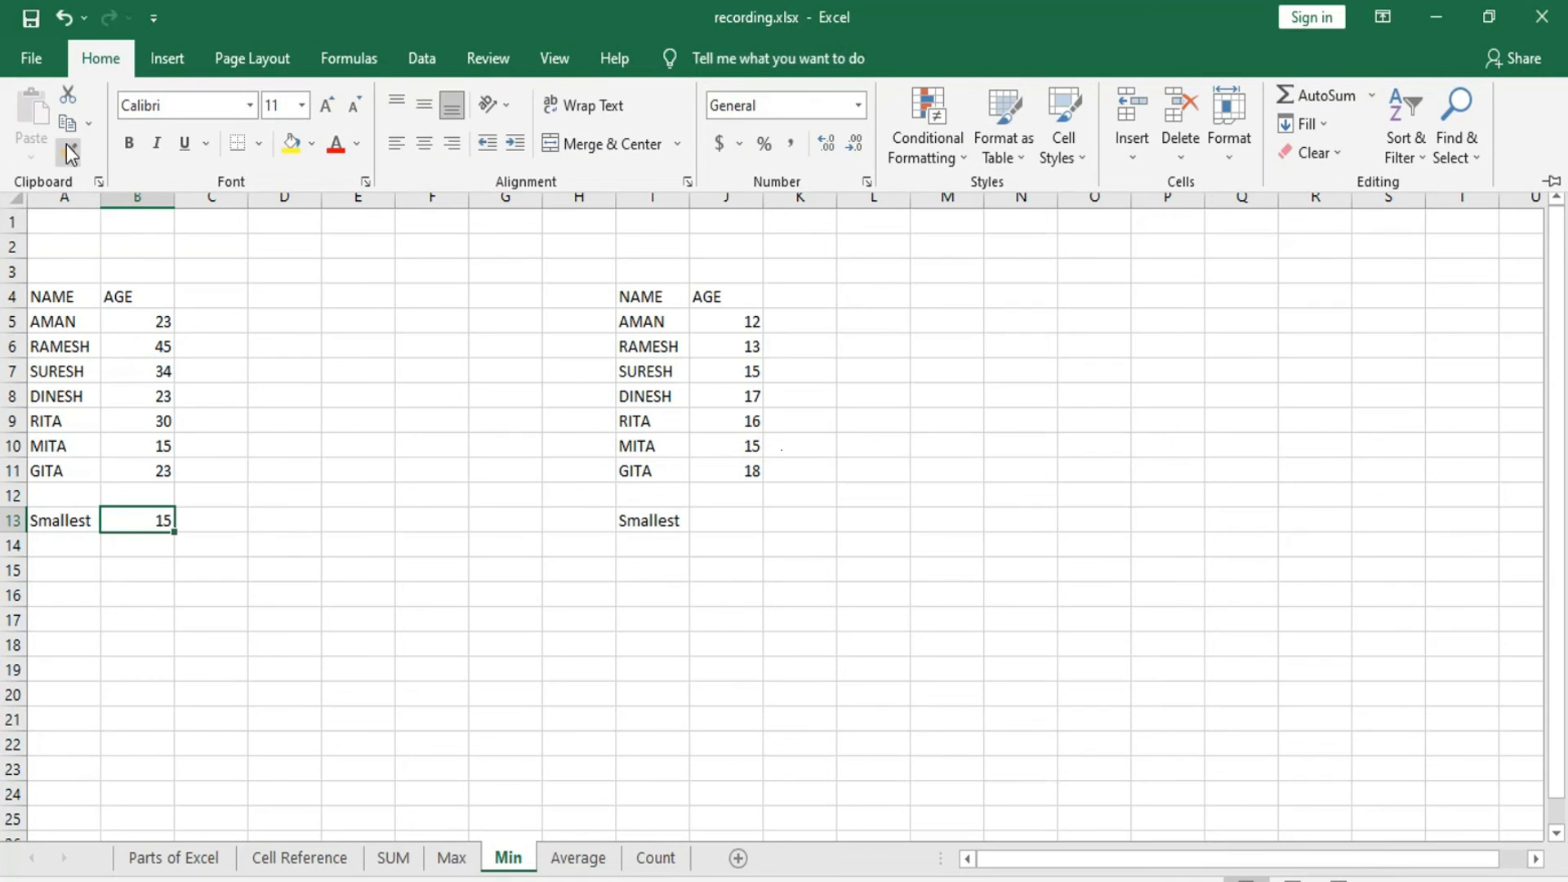
left_click(76, 121)
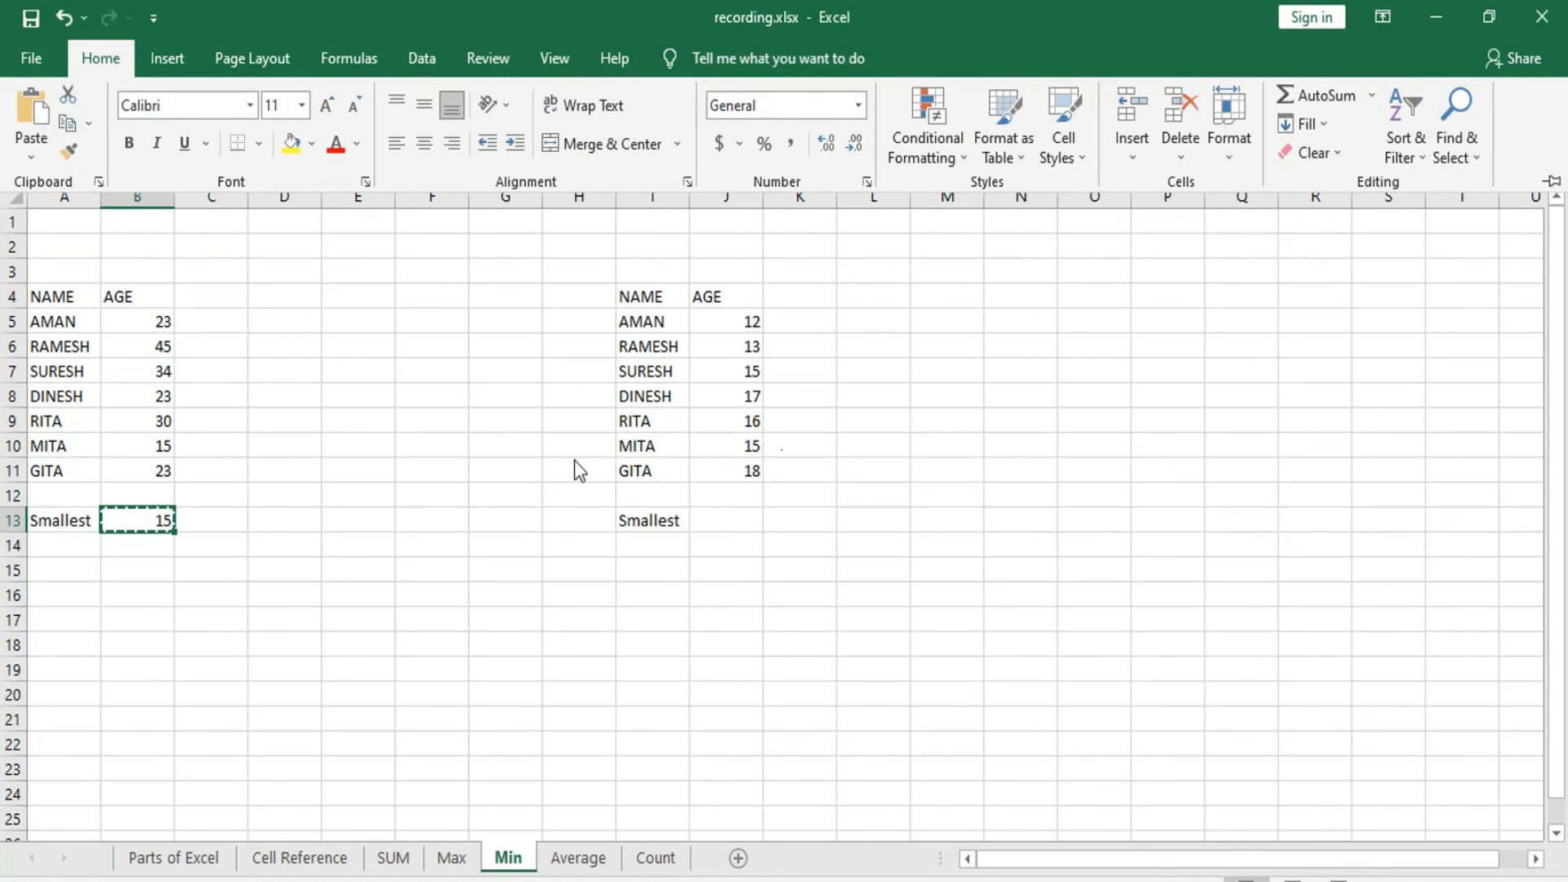
left_click(724, 527)
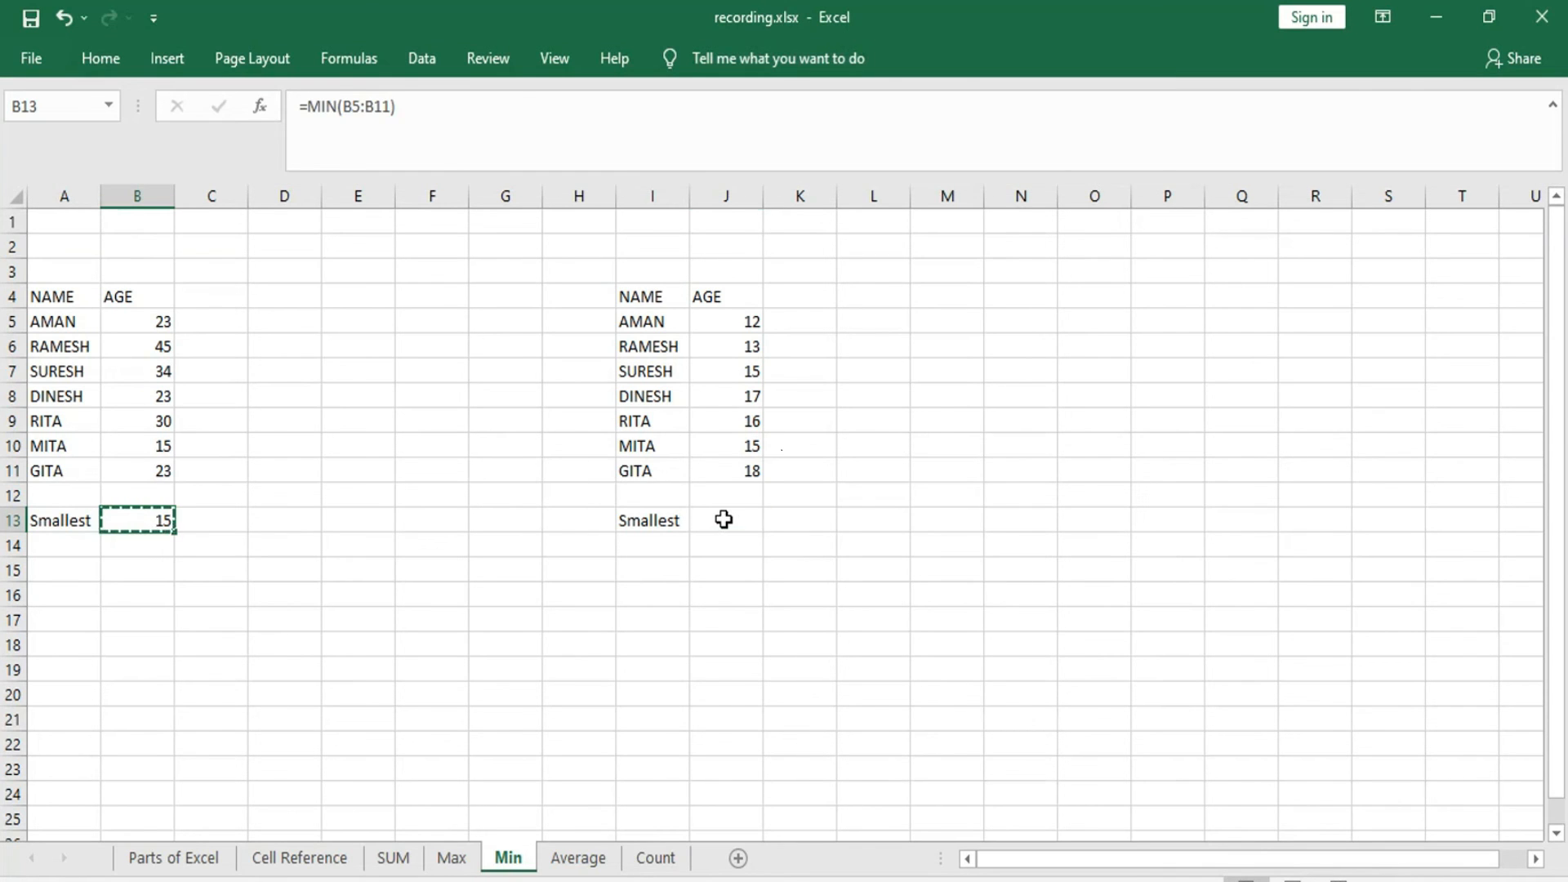
right_click(723, 523)
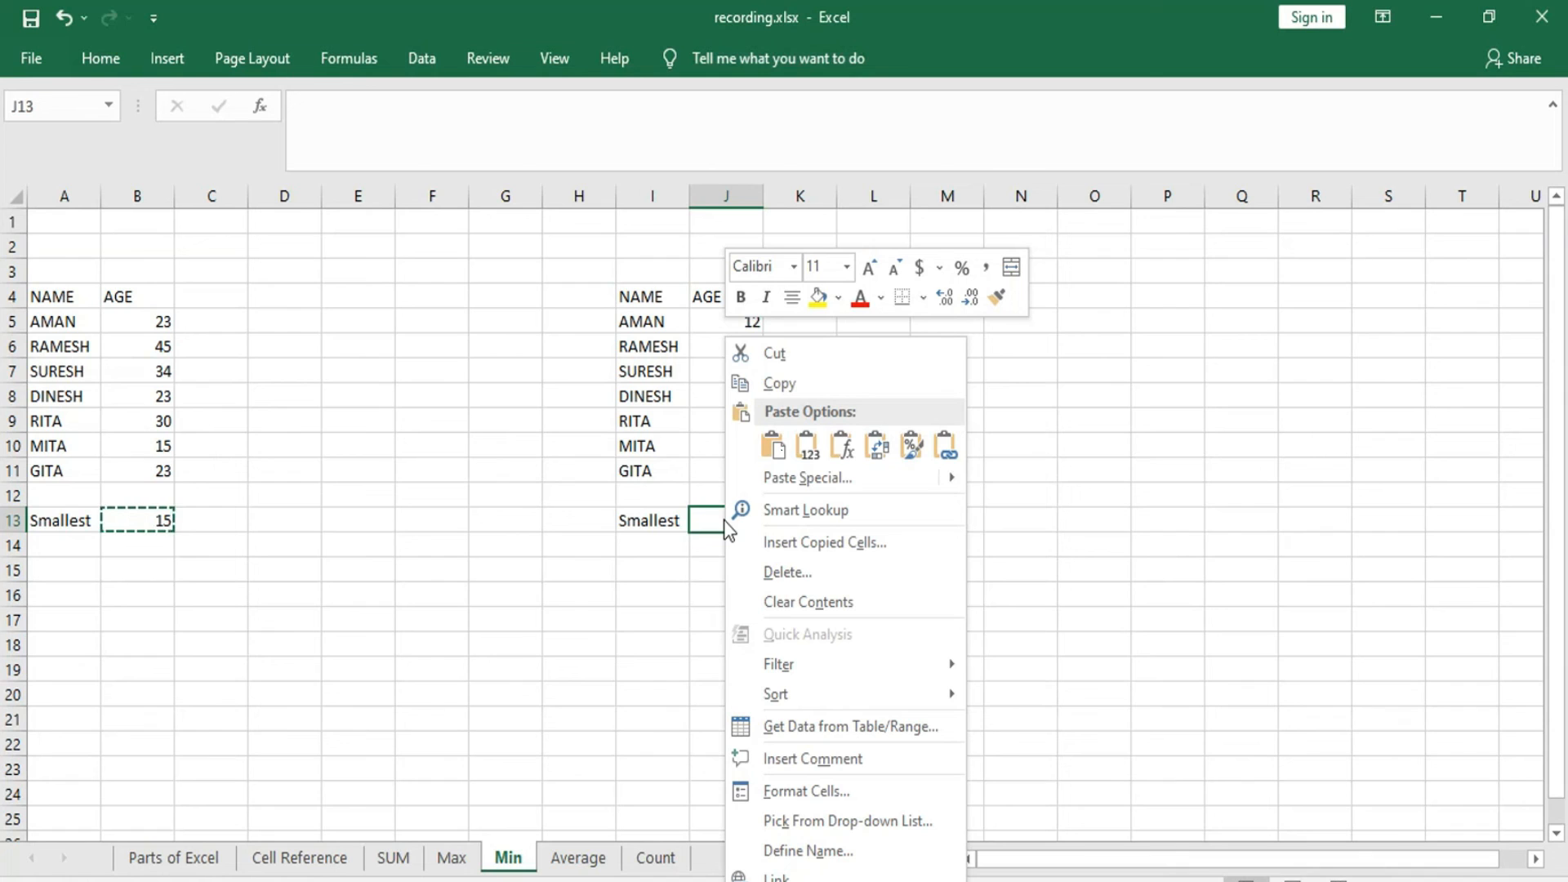
left_click(814, 441)
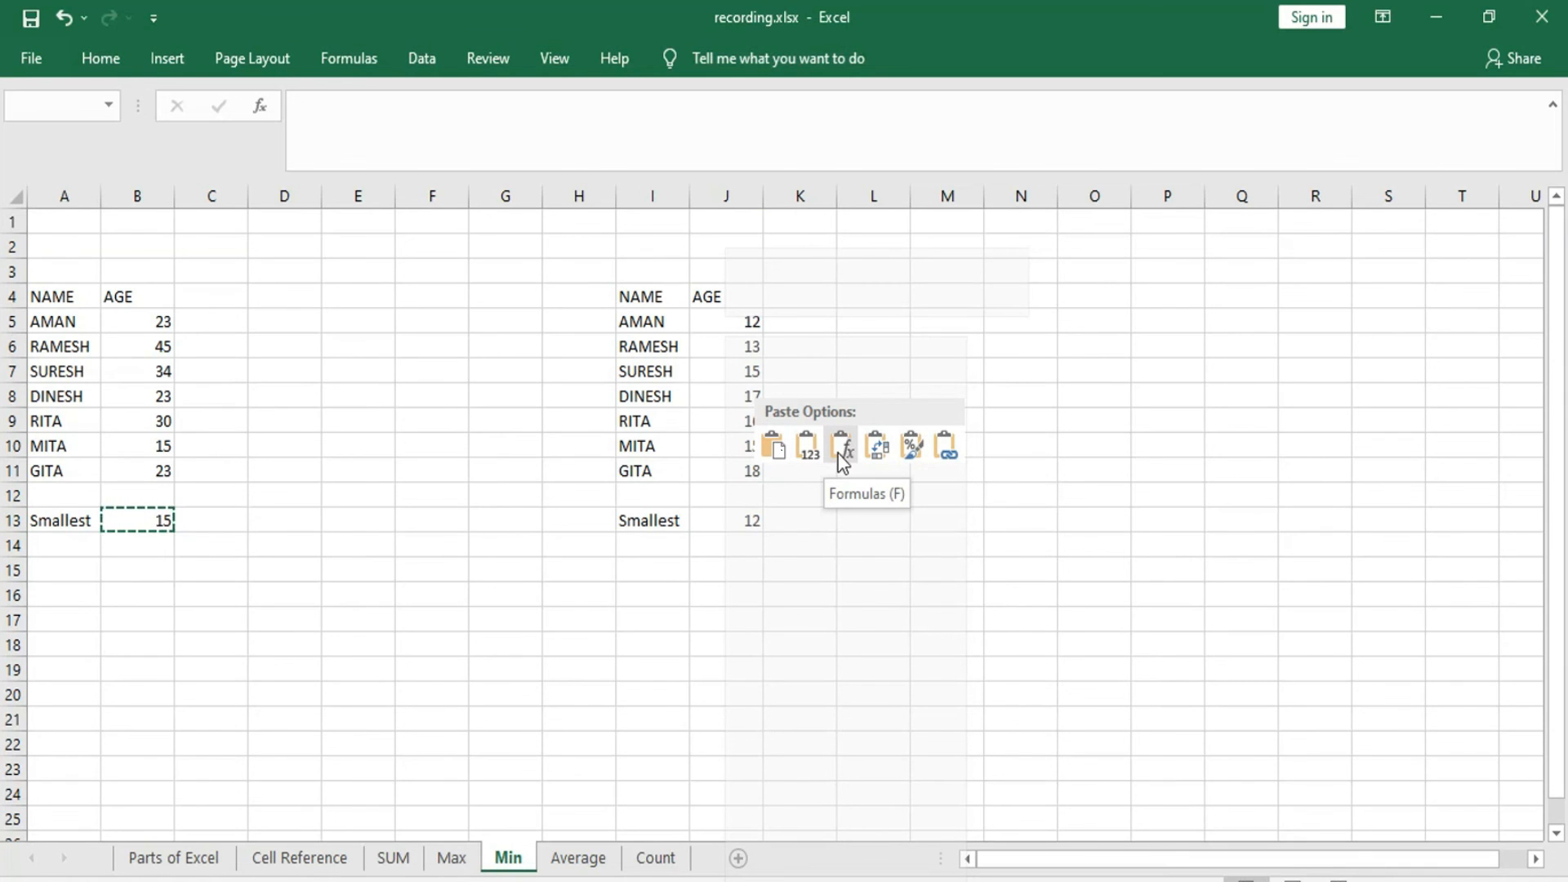
left_click(842, 450)
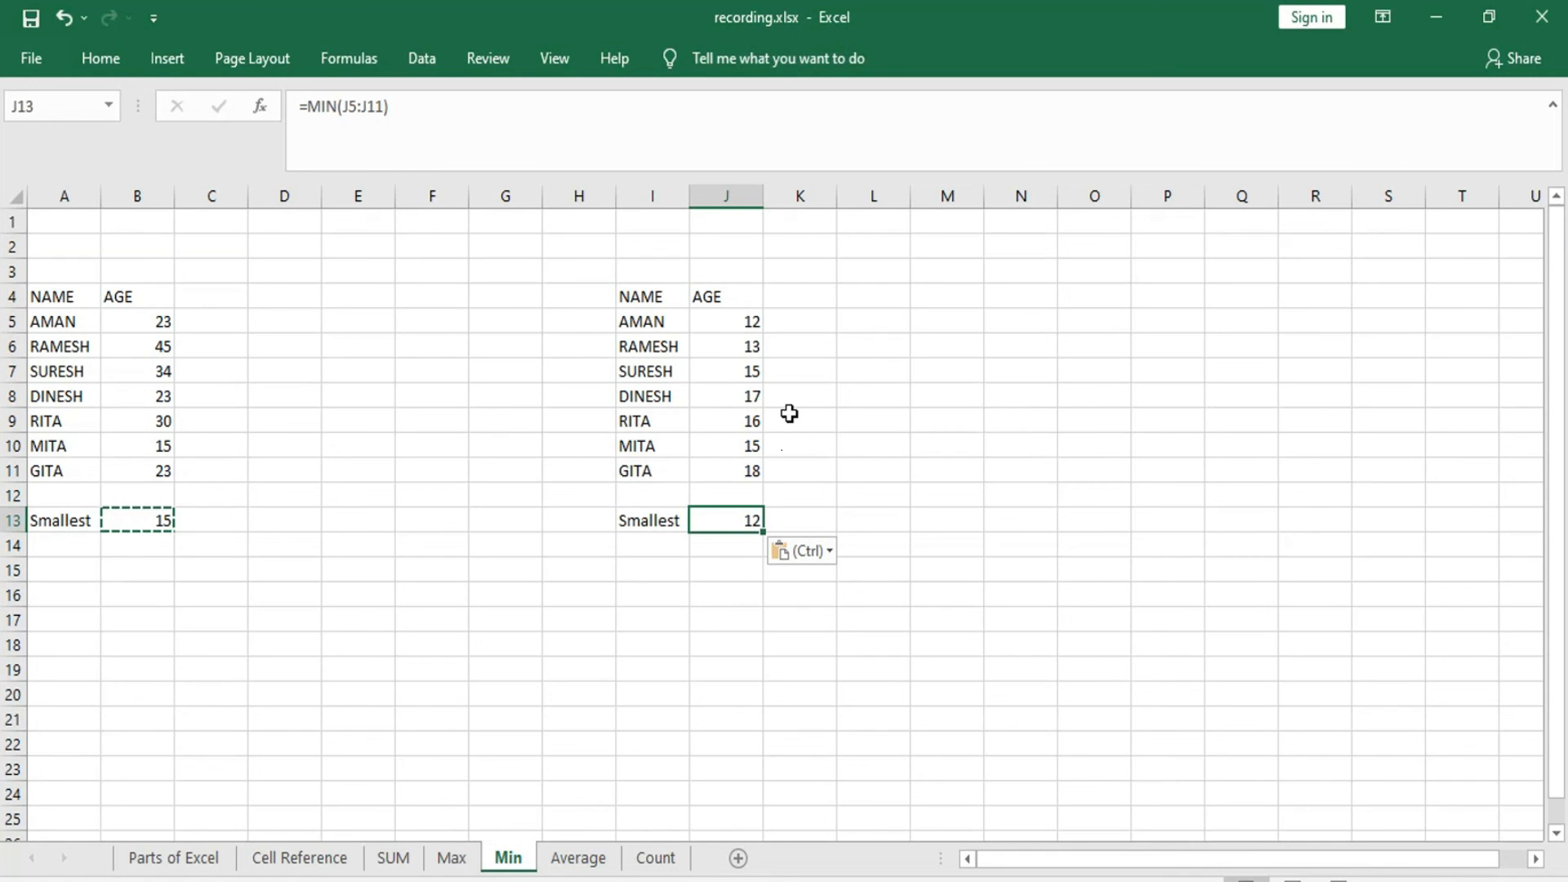
key("Escape")
left_click(584, 722)
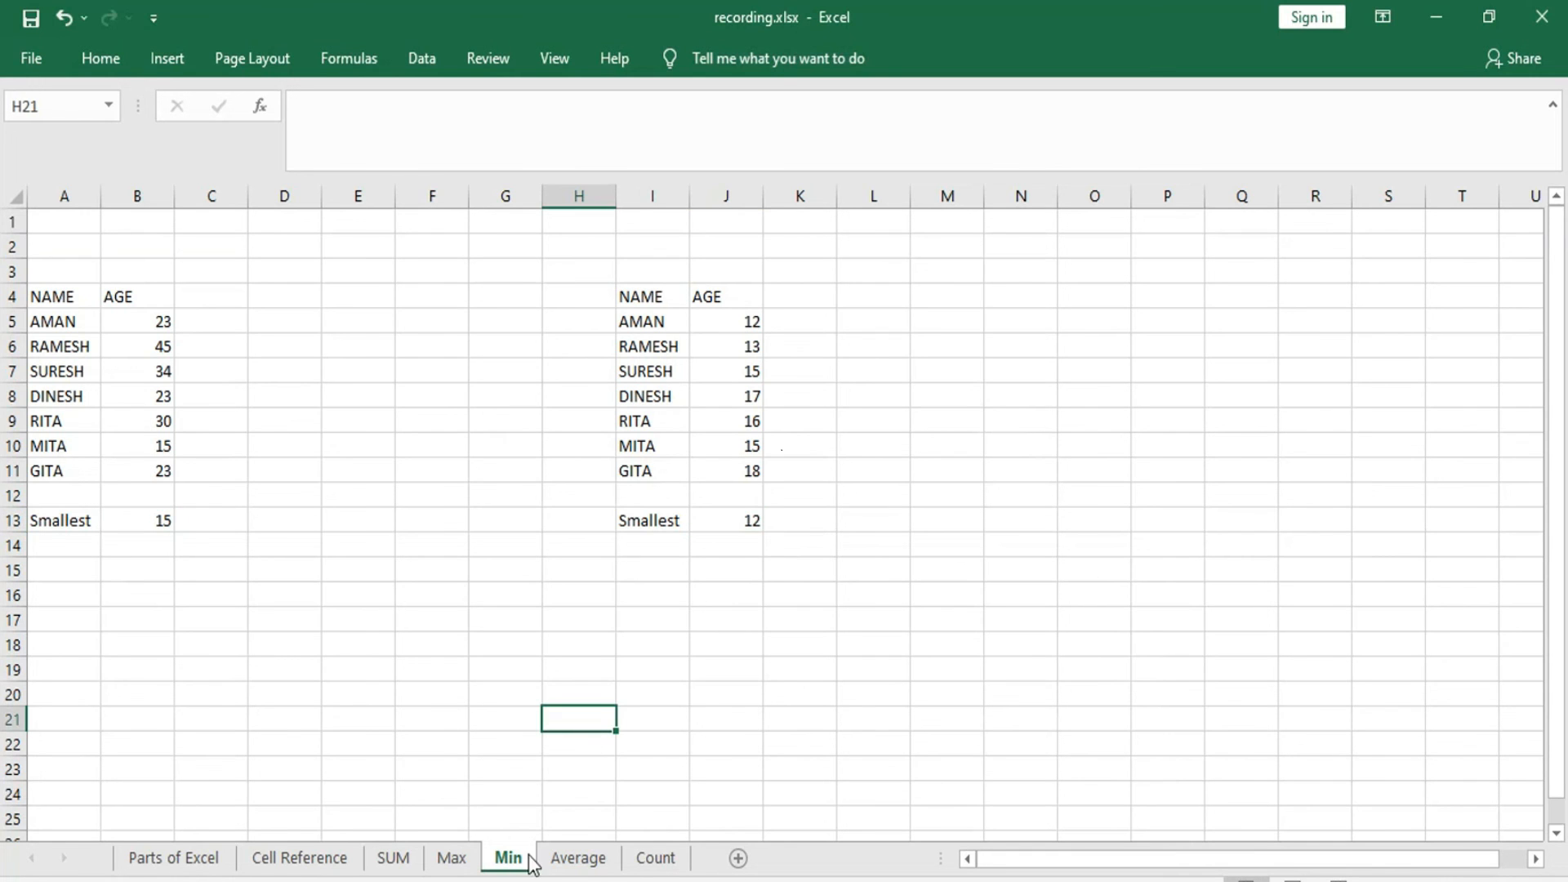
- On the Average sheet, insert the Statistical AVERAGE function into cell C18 for the Year 2019 average sale
left_click(578, 866)
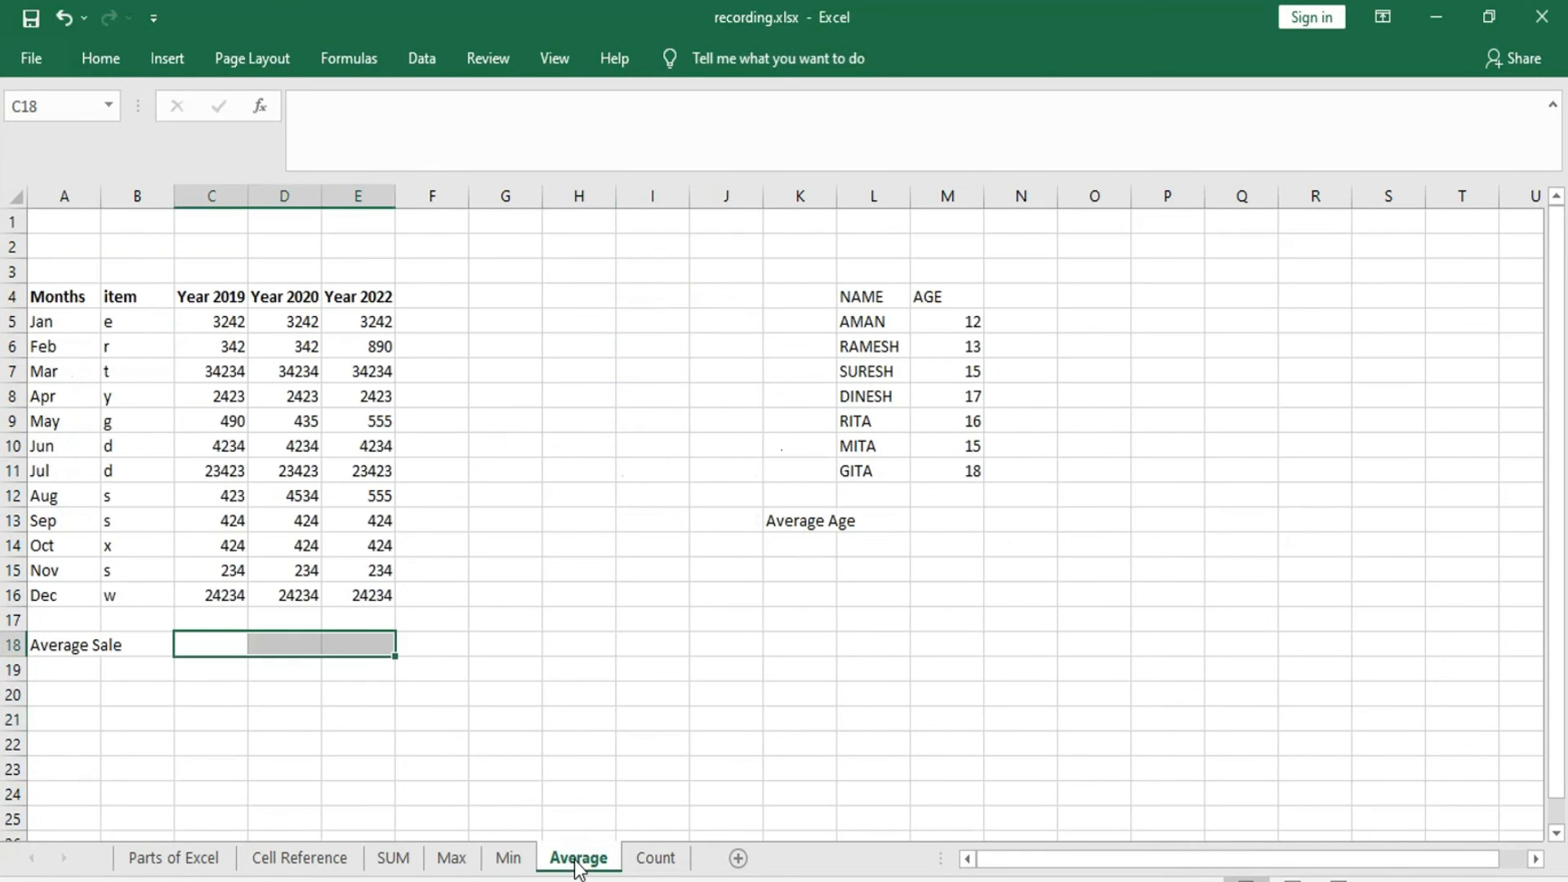
left_click(624, 617)
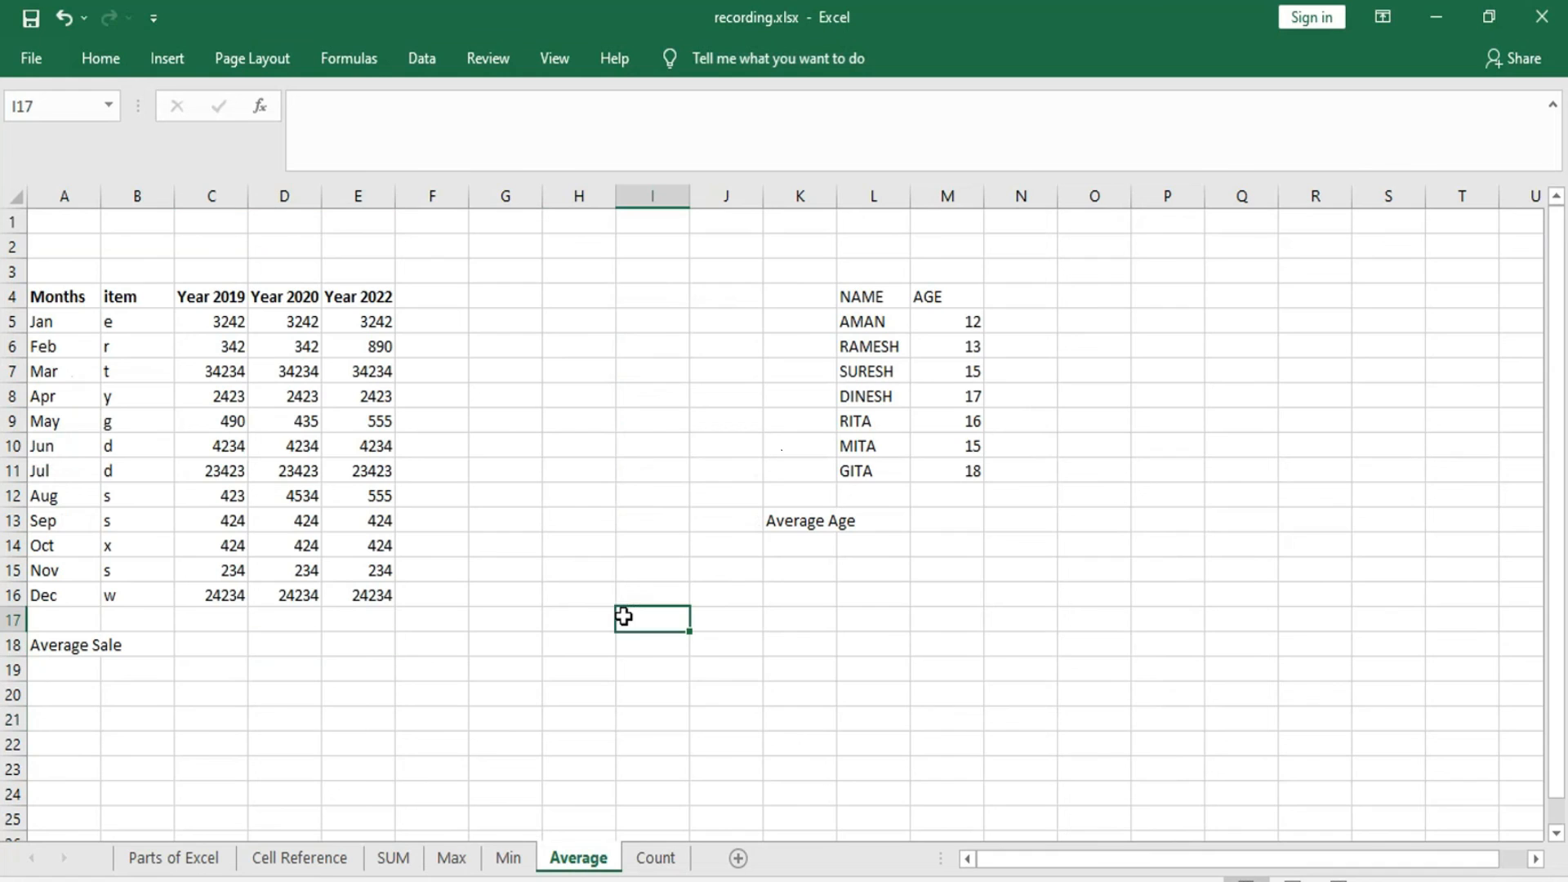
left_click(225, 646)
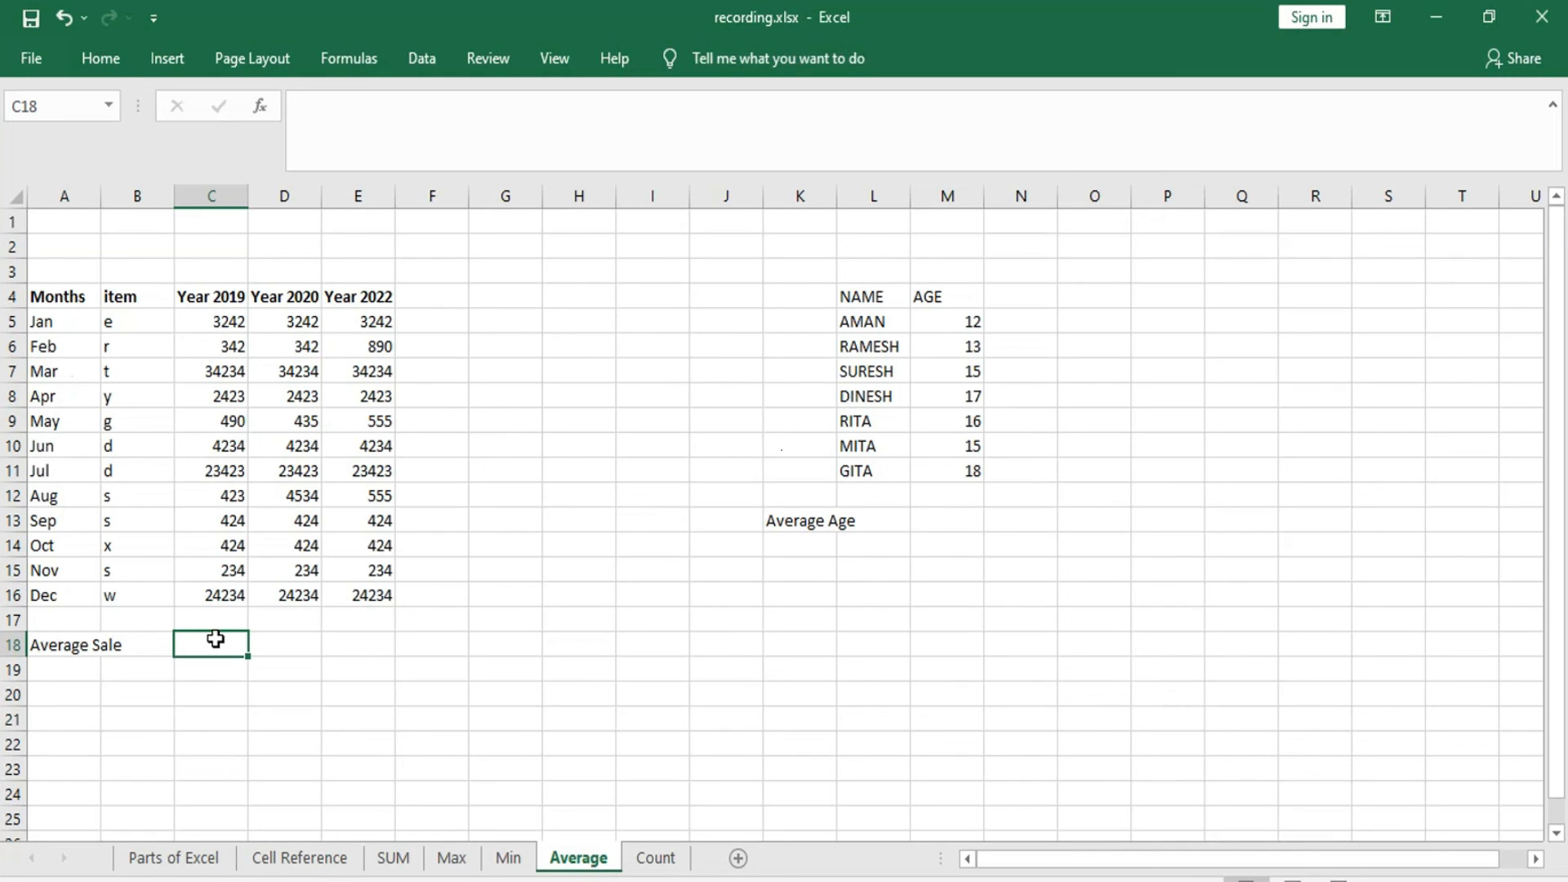
left_click(343, 60)
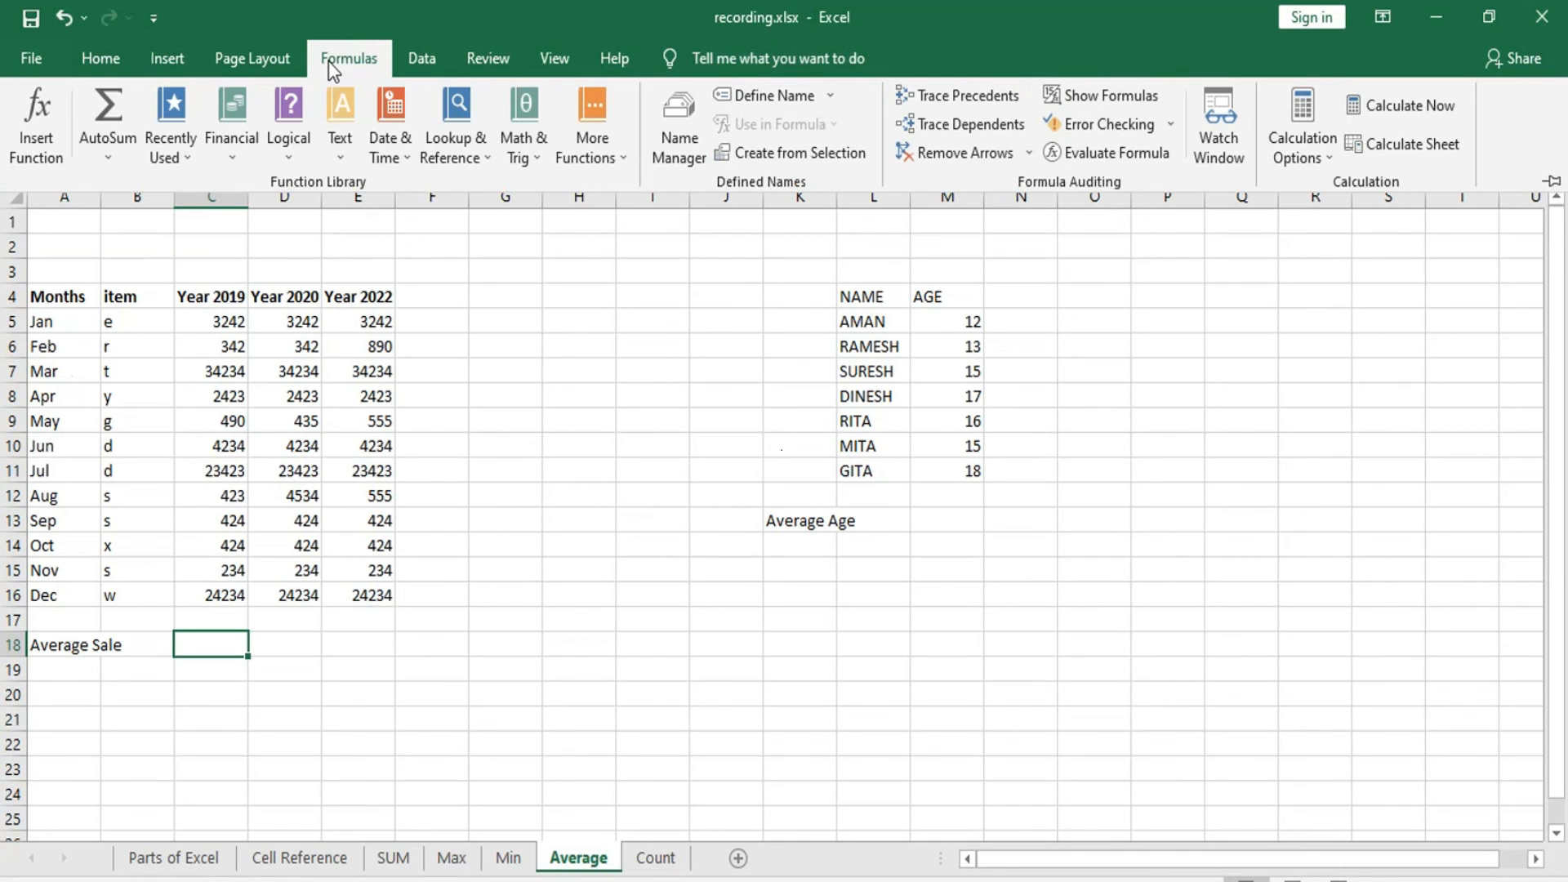
left_click(33, 131)
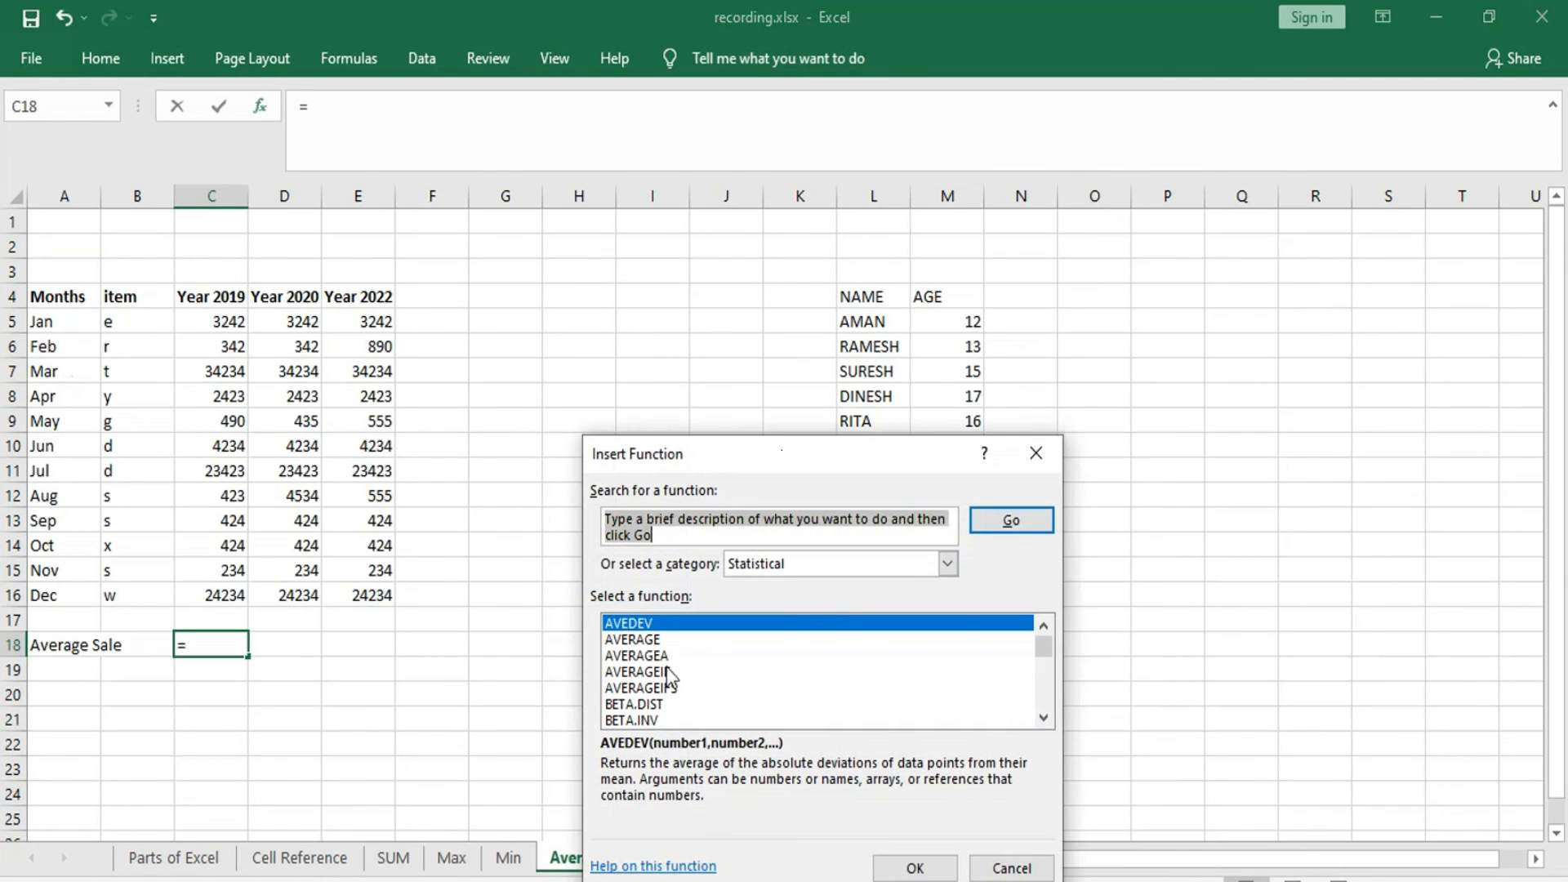
left_click(632, 641)
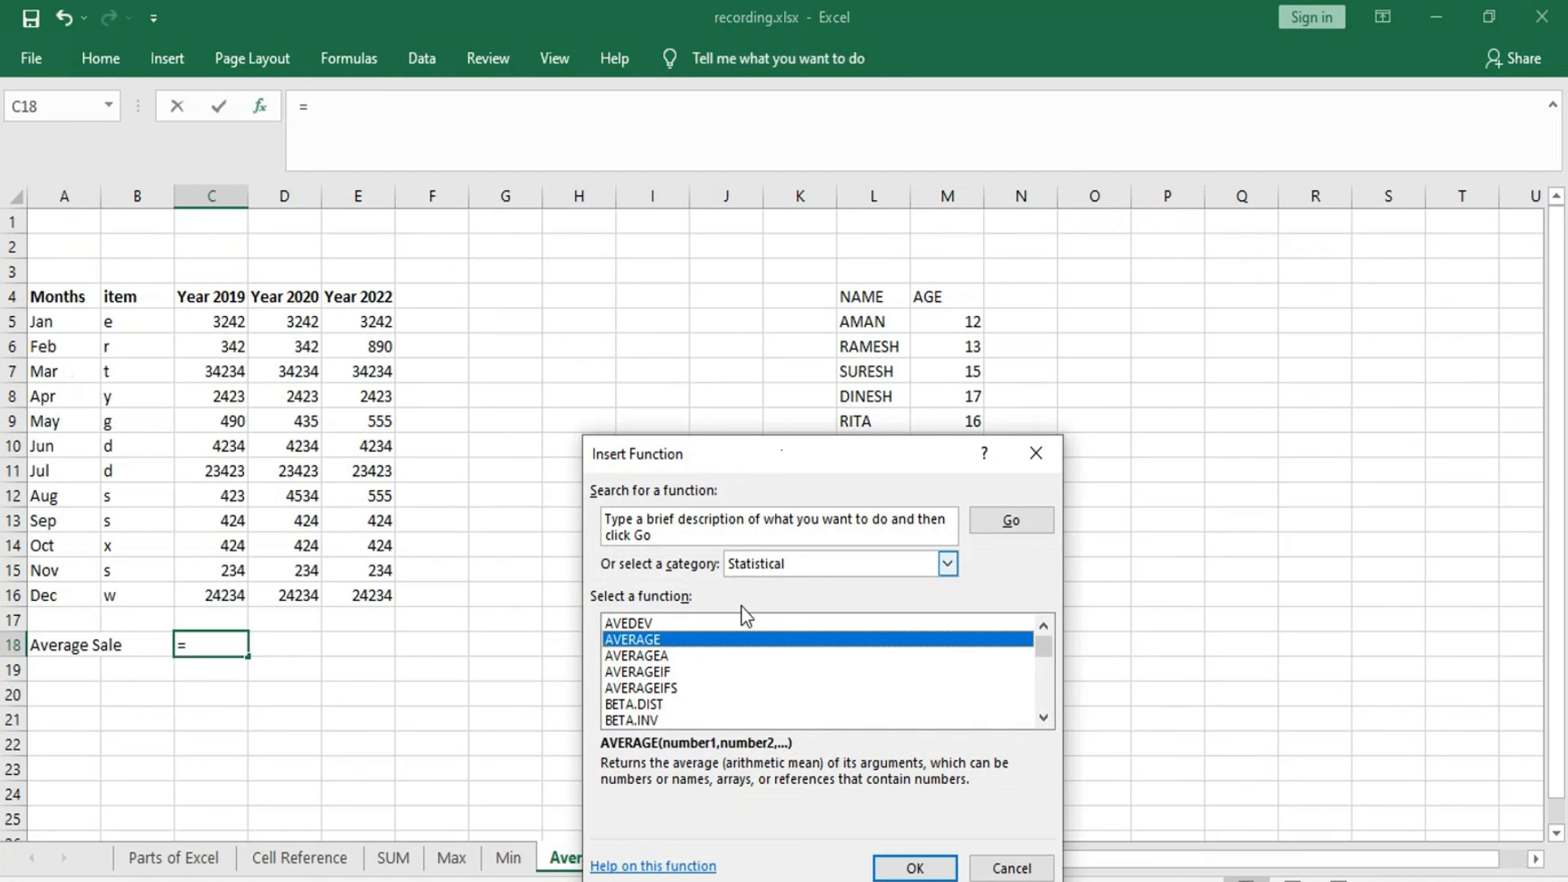
left_click(917, 868)
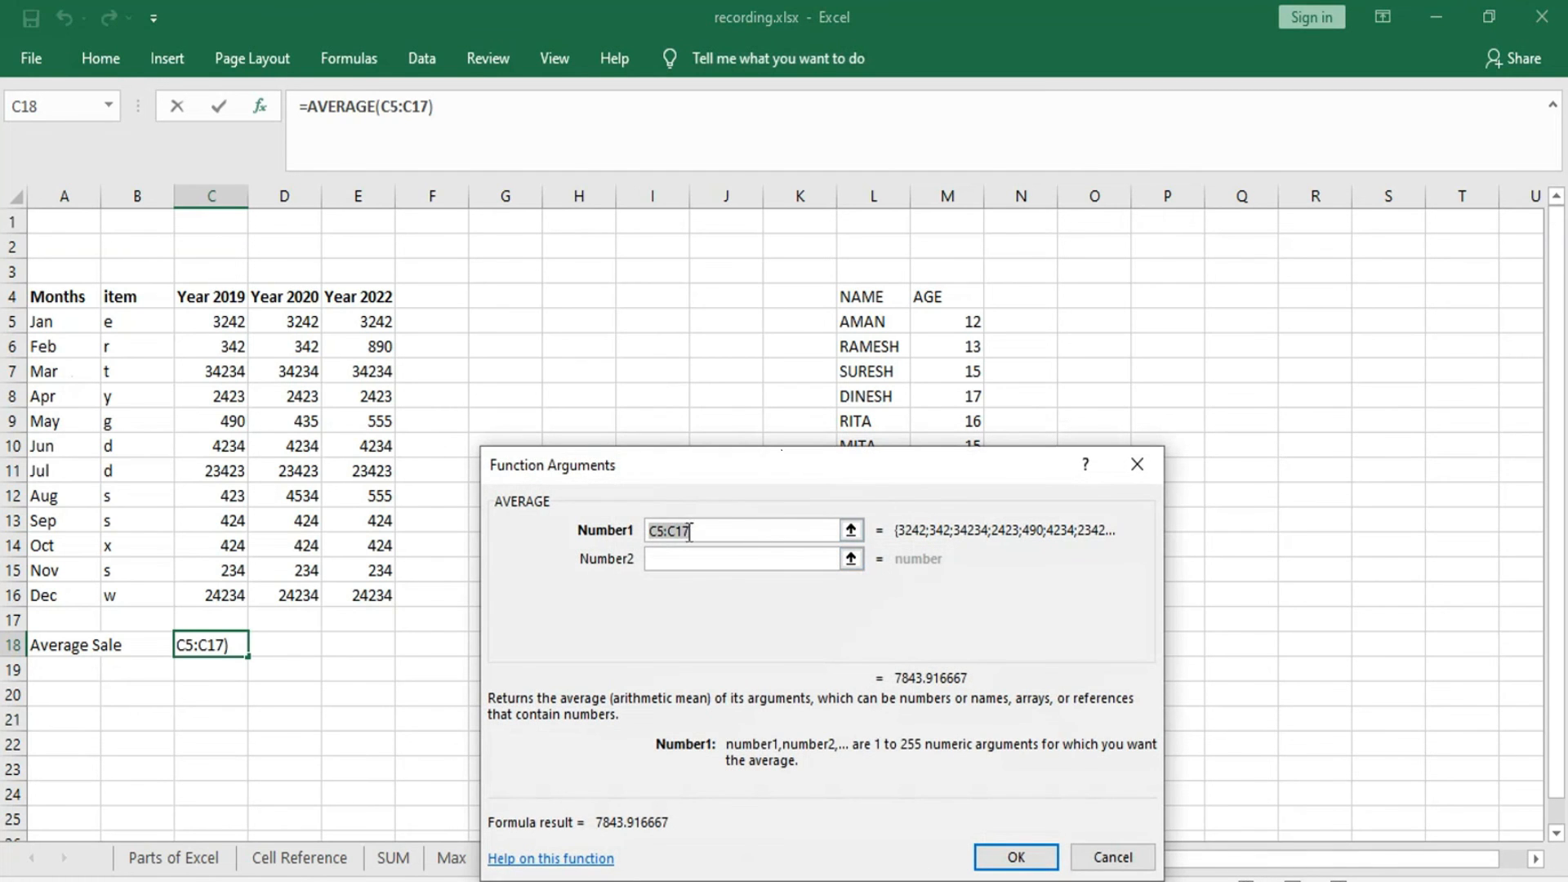
- Set the AVERAGE function's Number1 argument to C5:C16, complete the formula in C18 and fill it across to E18
left_click_drag(245, 319, 241, 600)
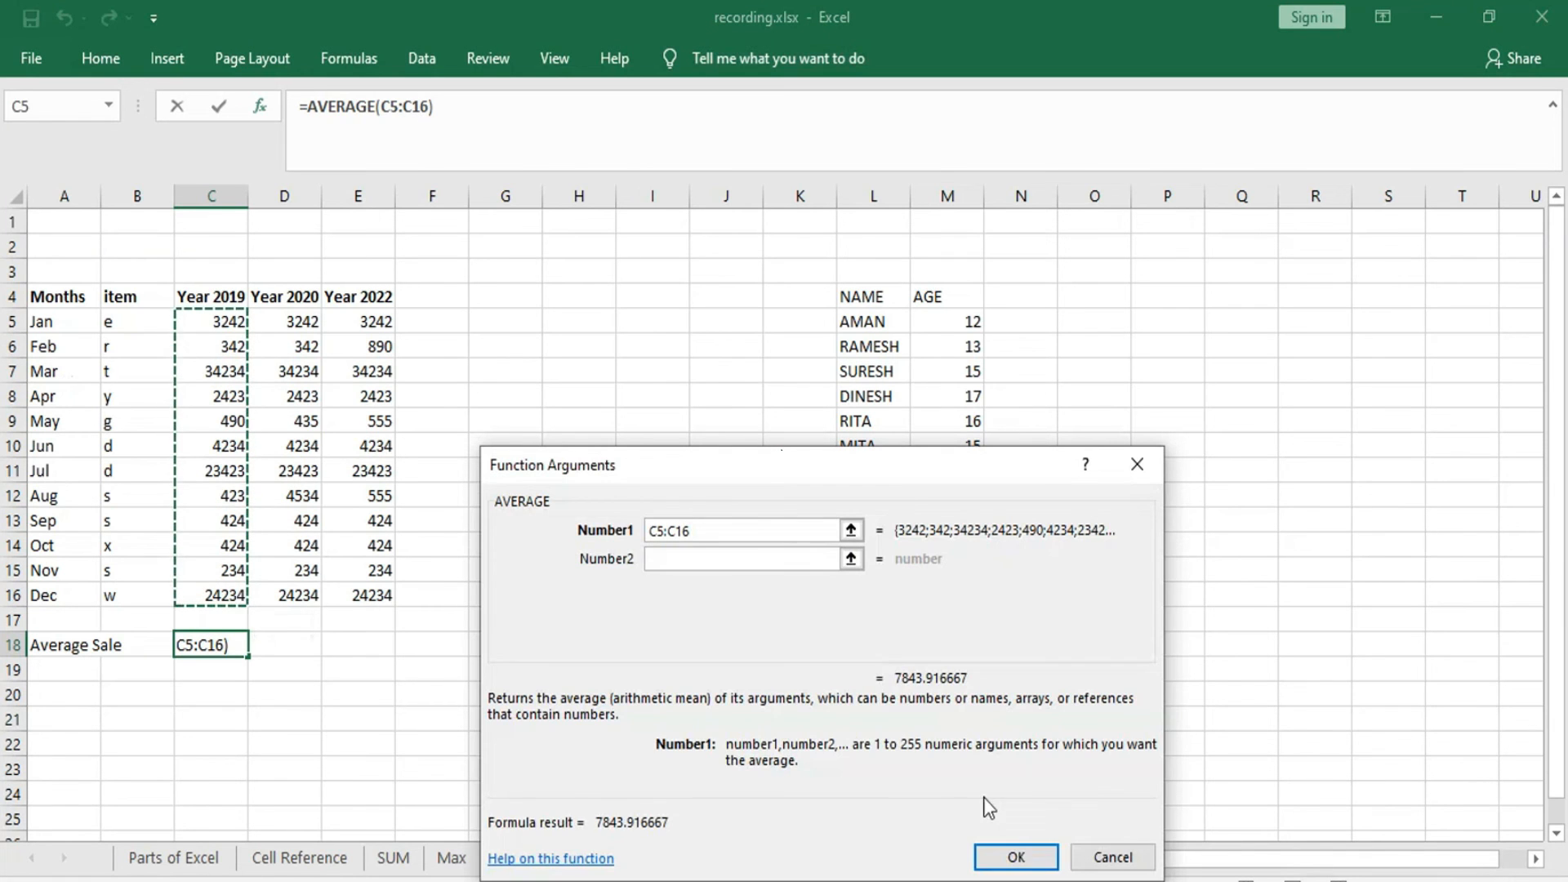
left_click(1013, 854)
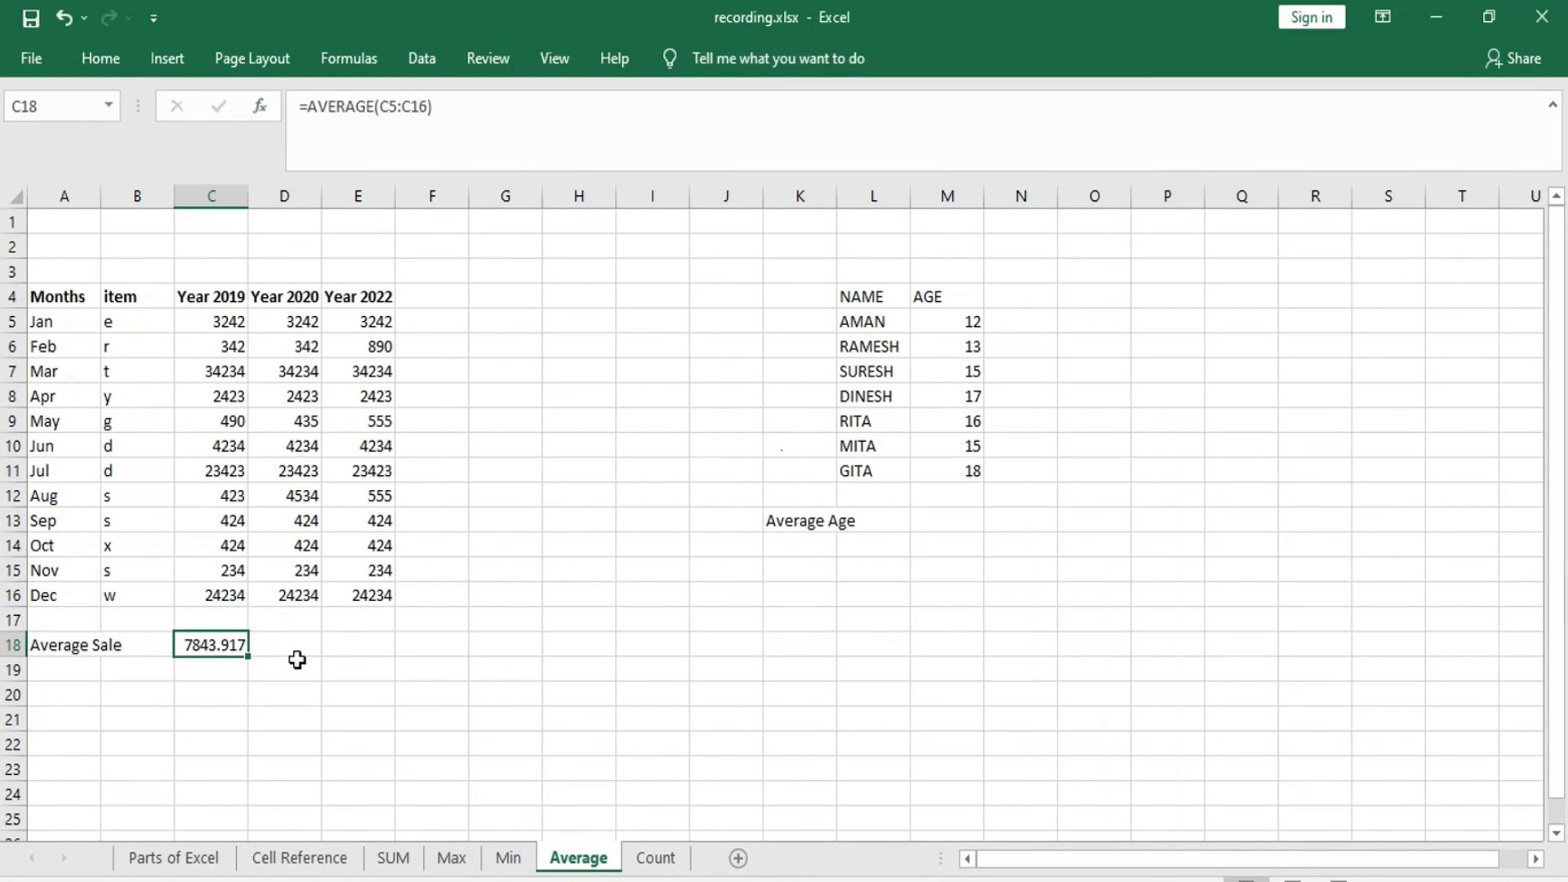
left_click_drag(249, 659, 392, 679)
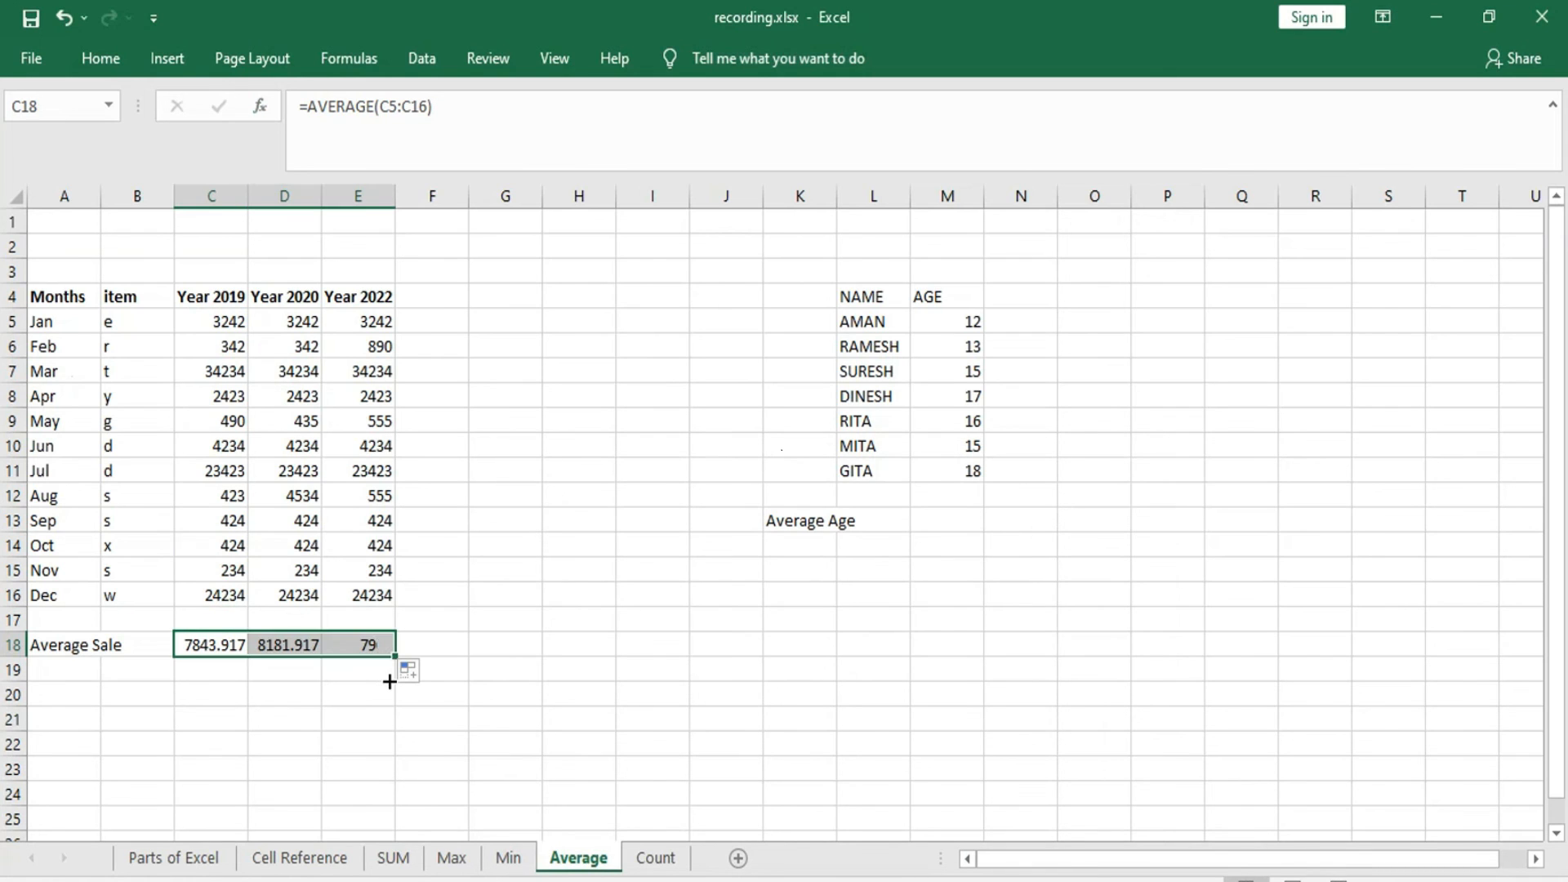
left_click(845, 691)
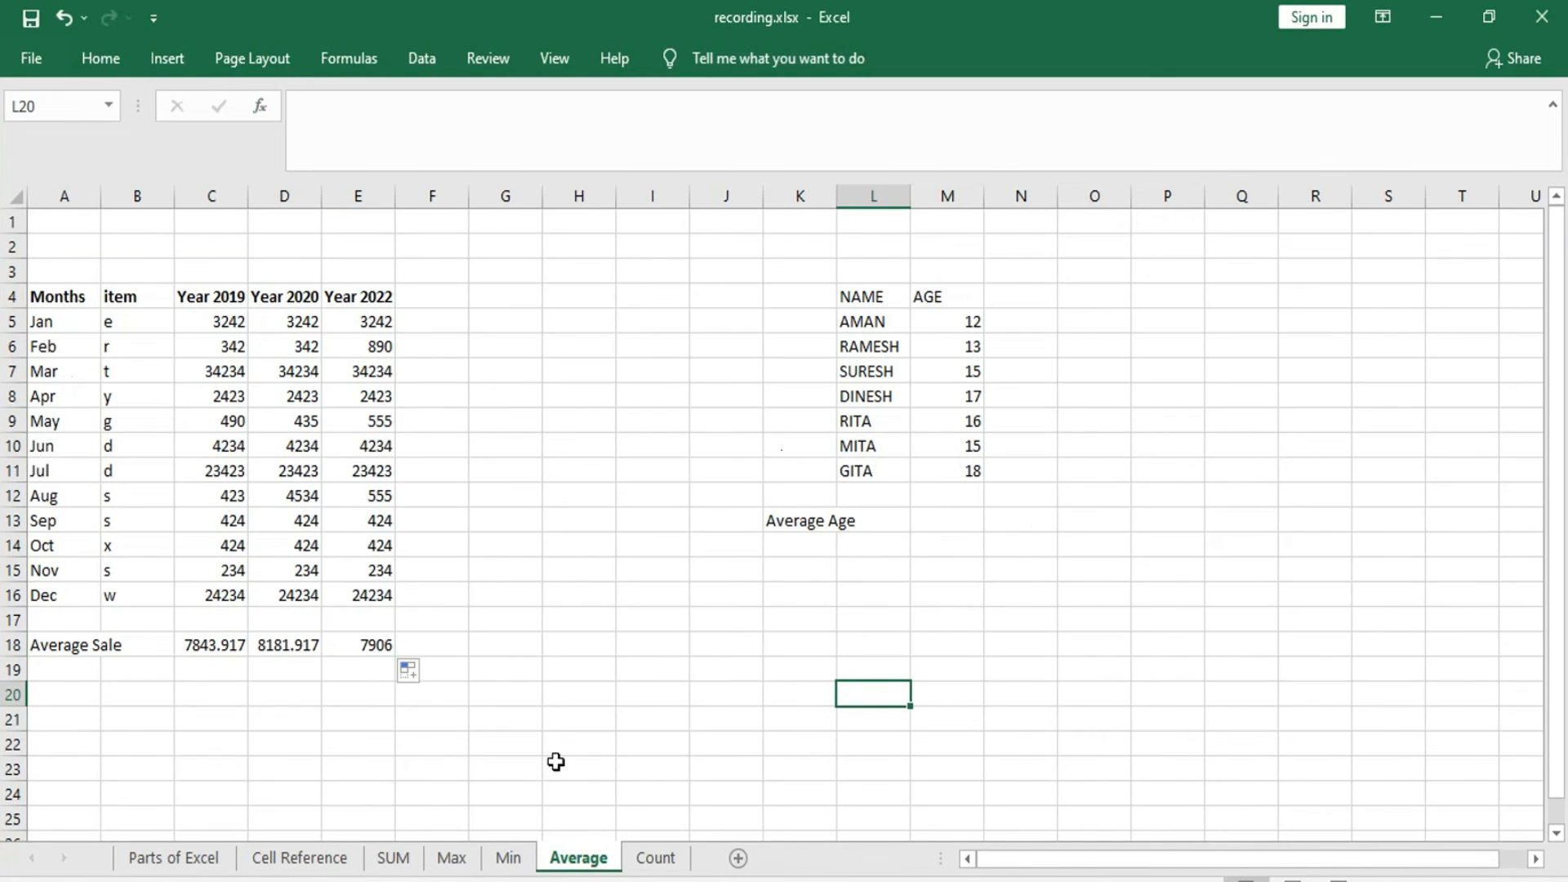
- On the Count sheet, insert the Statistical COUNT function into cell C23 for the number of students with projects
left_click(658, 858)
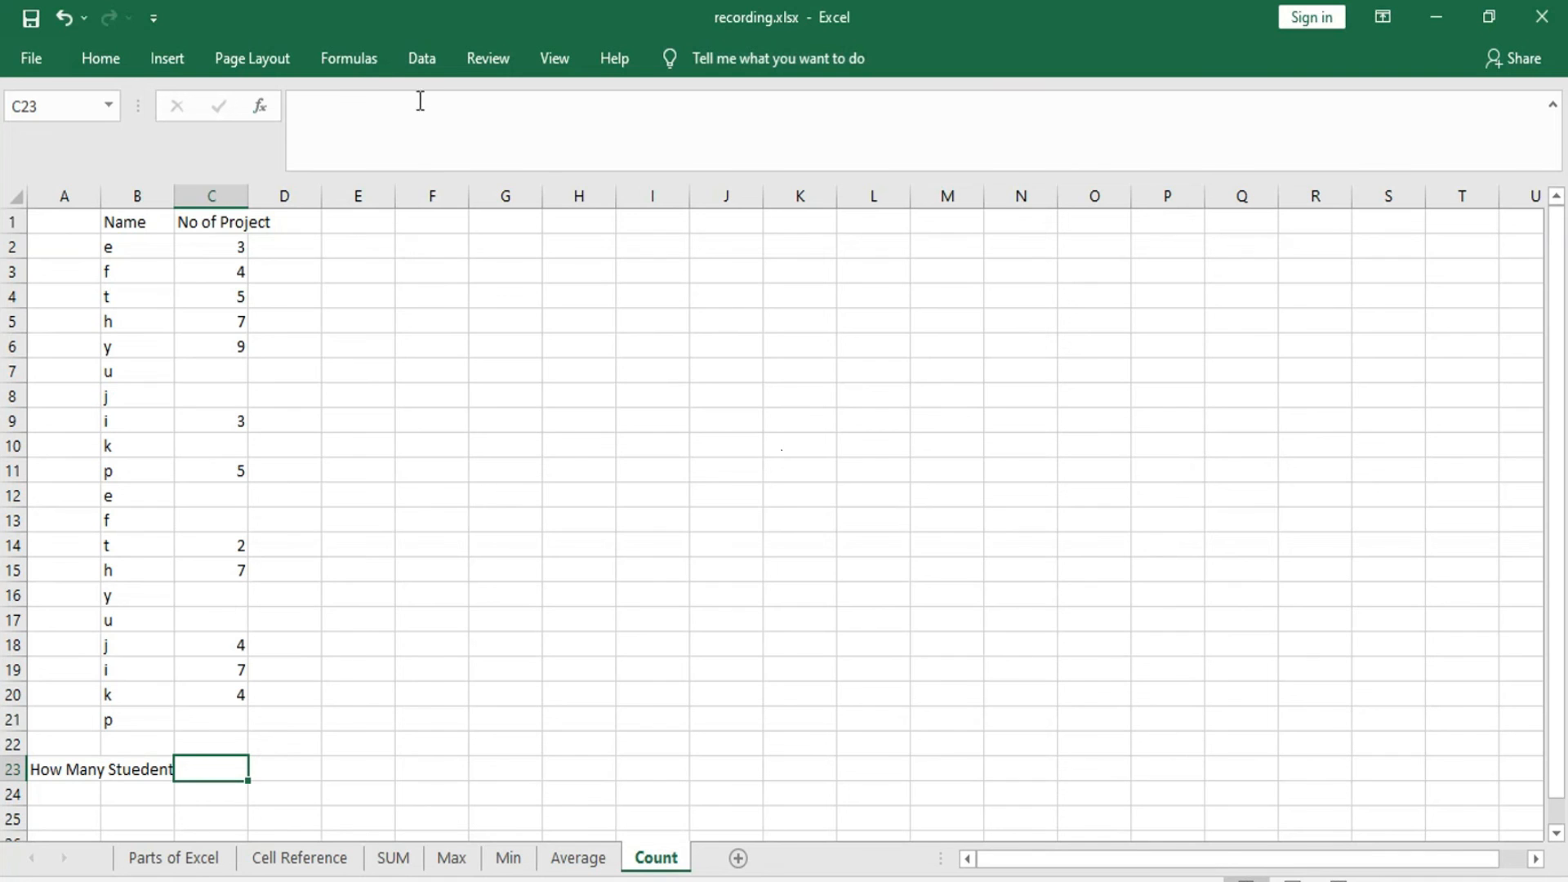
left_click(366, 61)
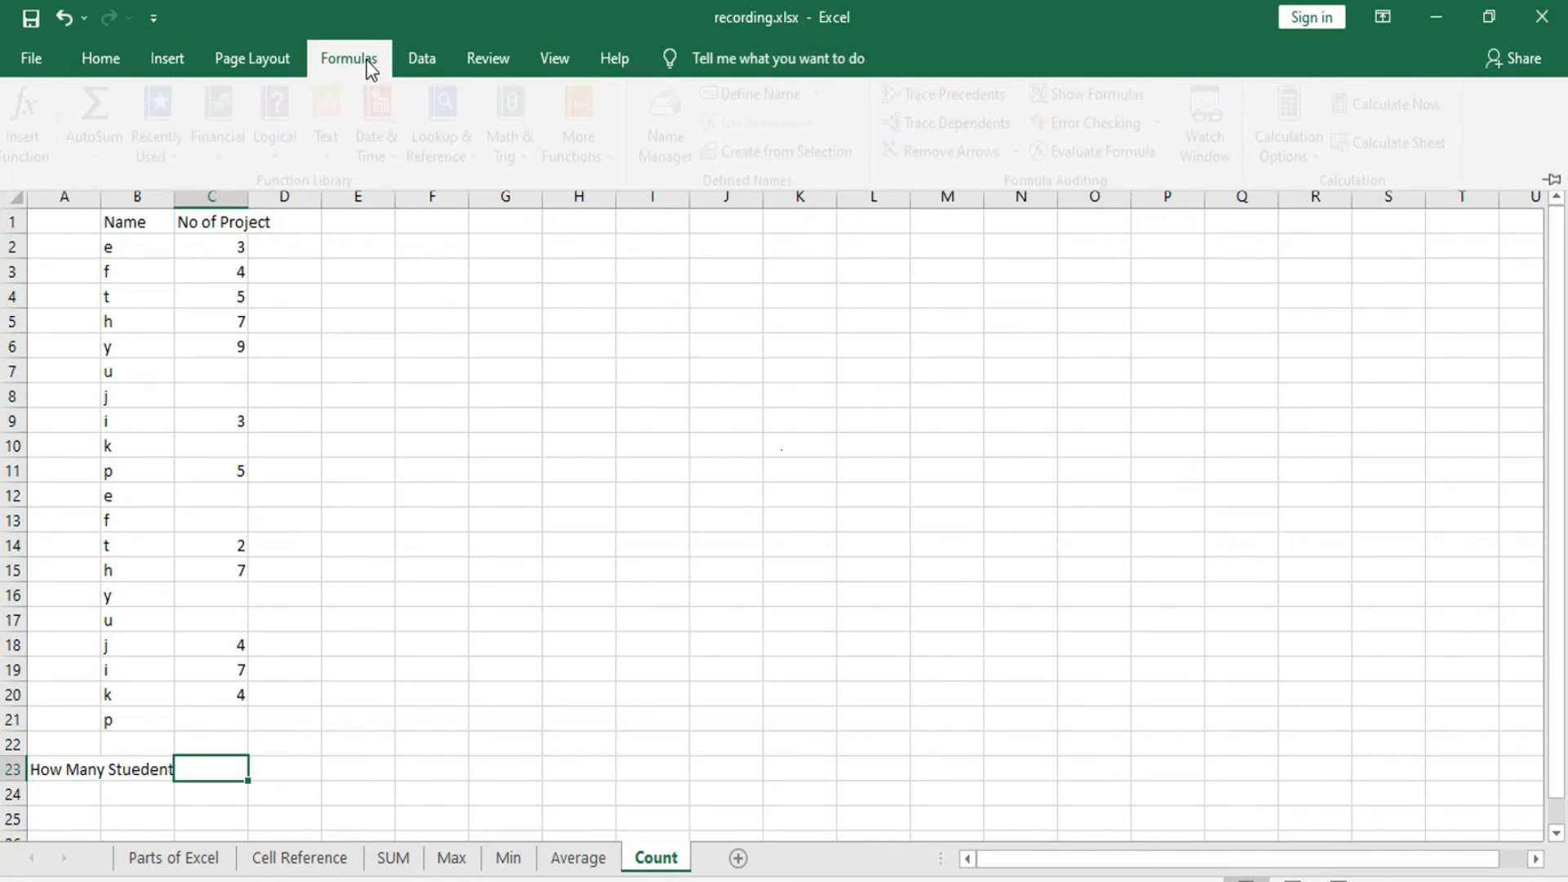
left_click(37, 111)
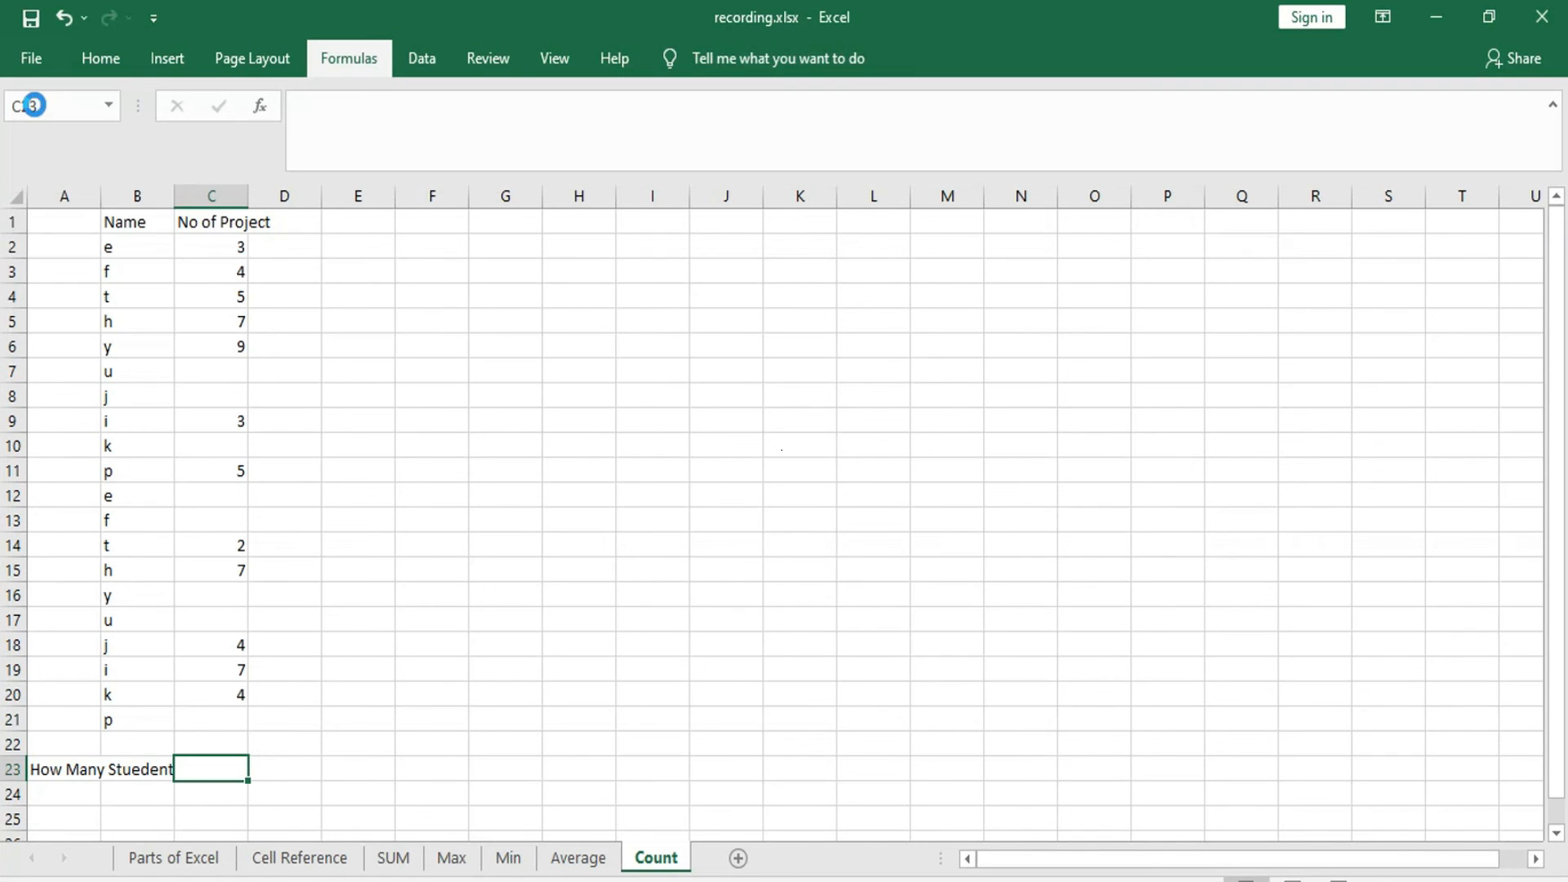
left_click_drag(743, 463, 745, 334)
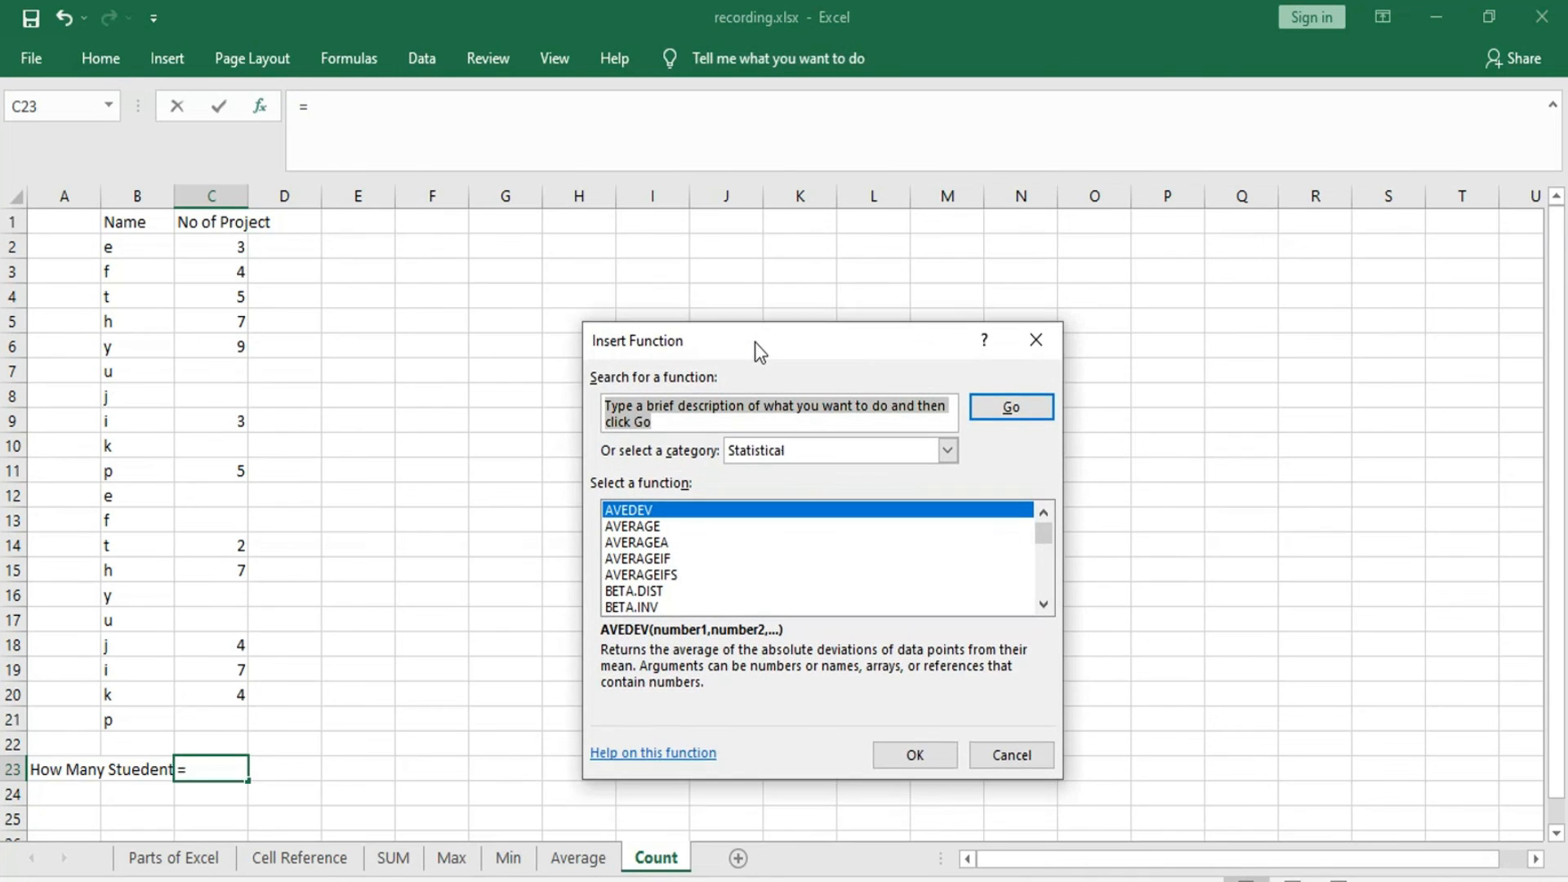
left_click(639, 591)
type("cou")
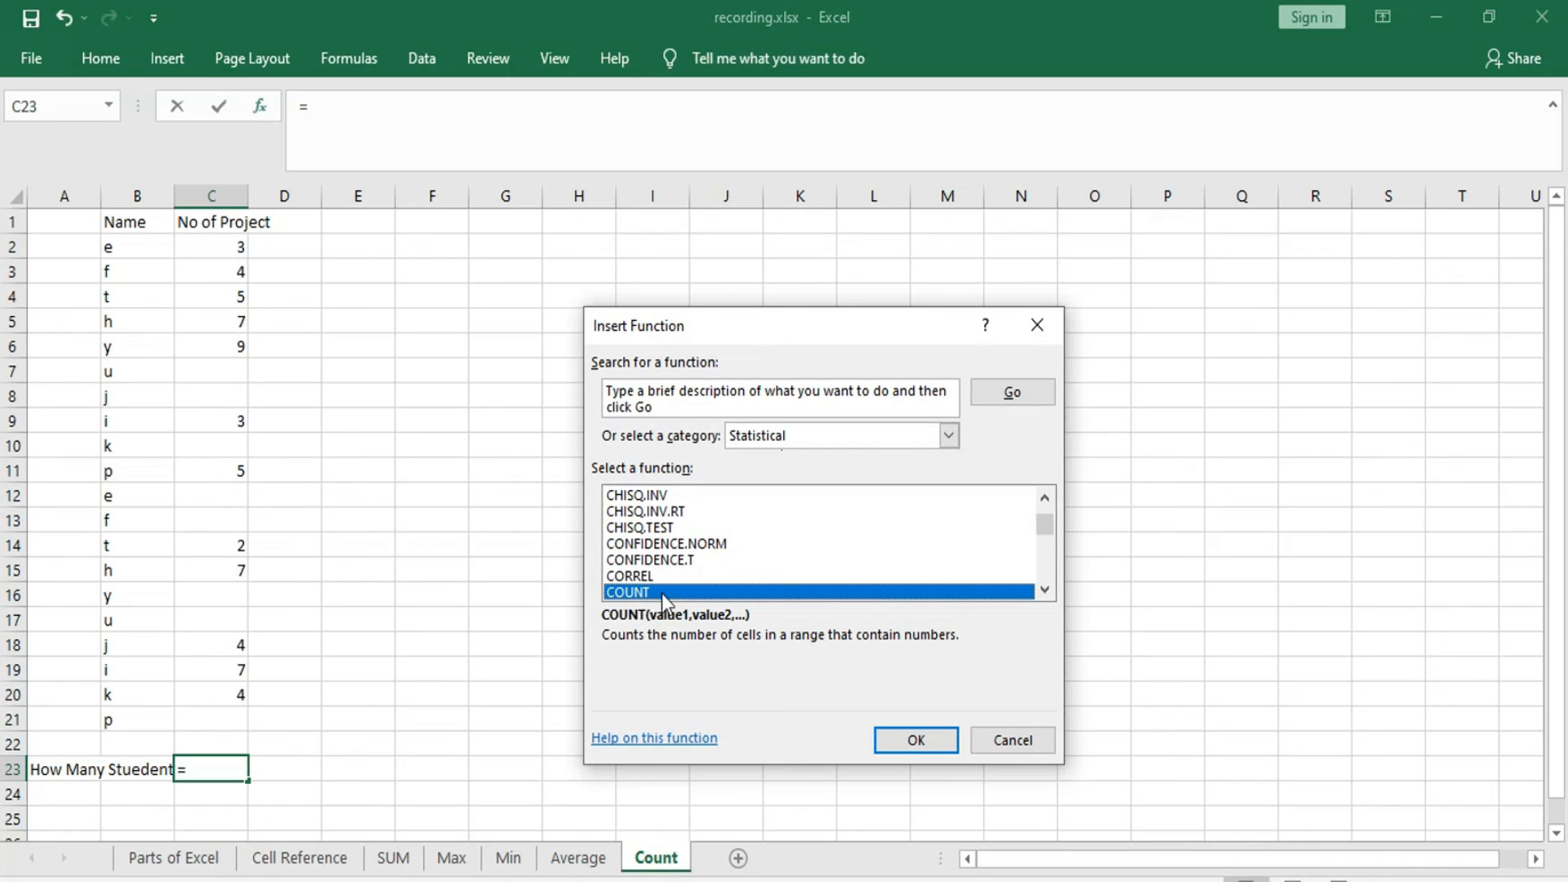
left_click(934, 743)
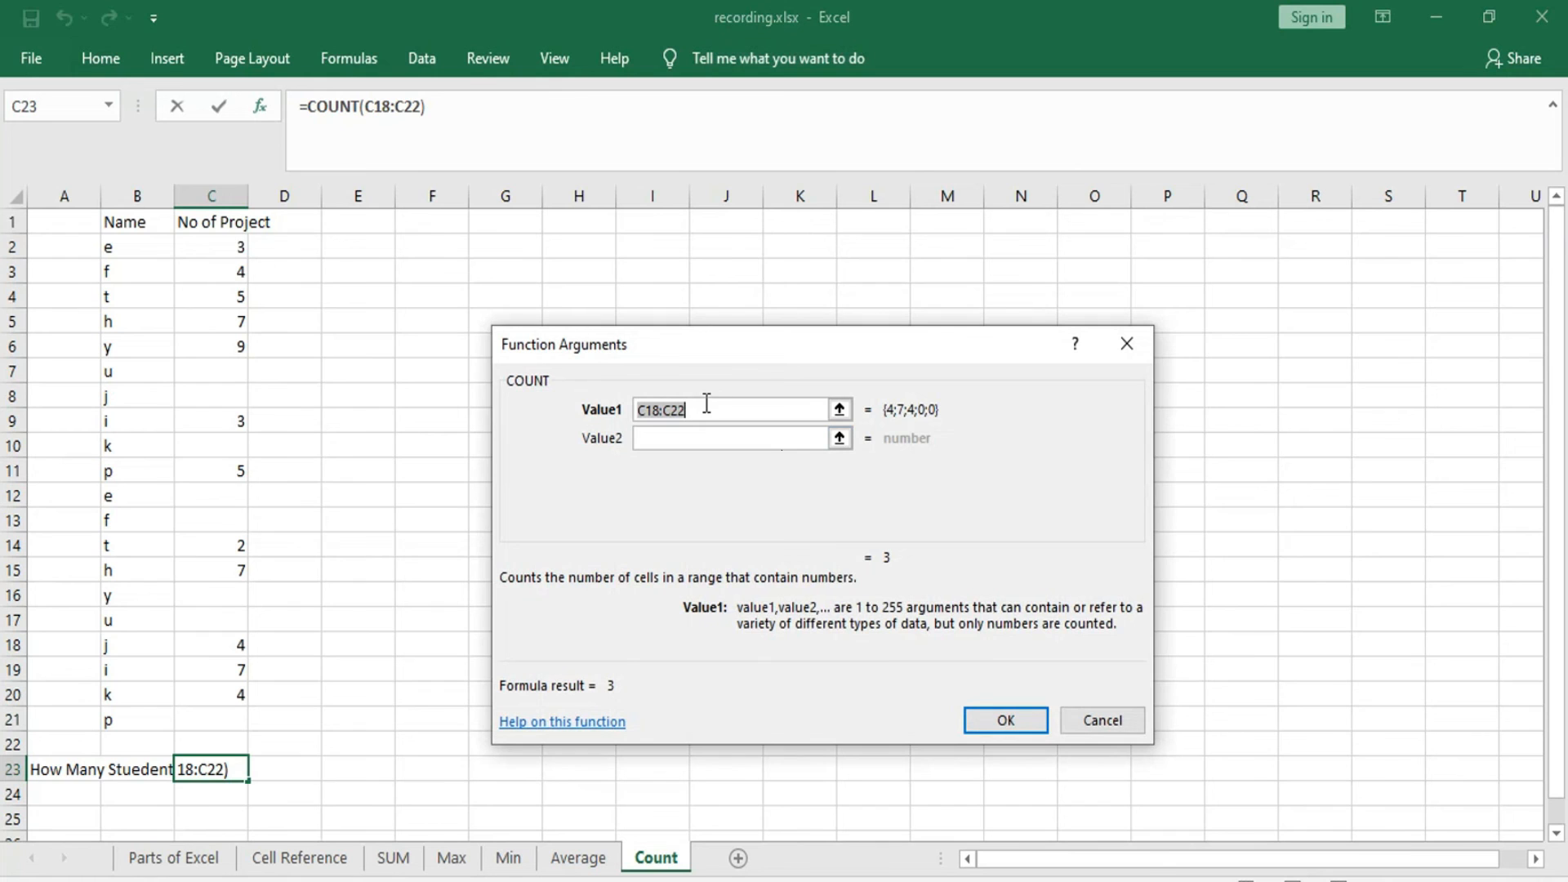
- Set the COUNT function's Value1 argument to the No of Project values in C2:C21 and complete the formula in C23
left_click_drag(228, 246, 215, 727)
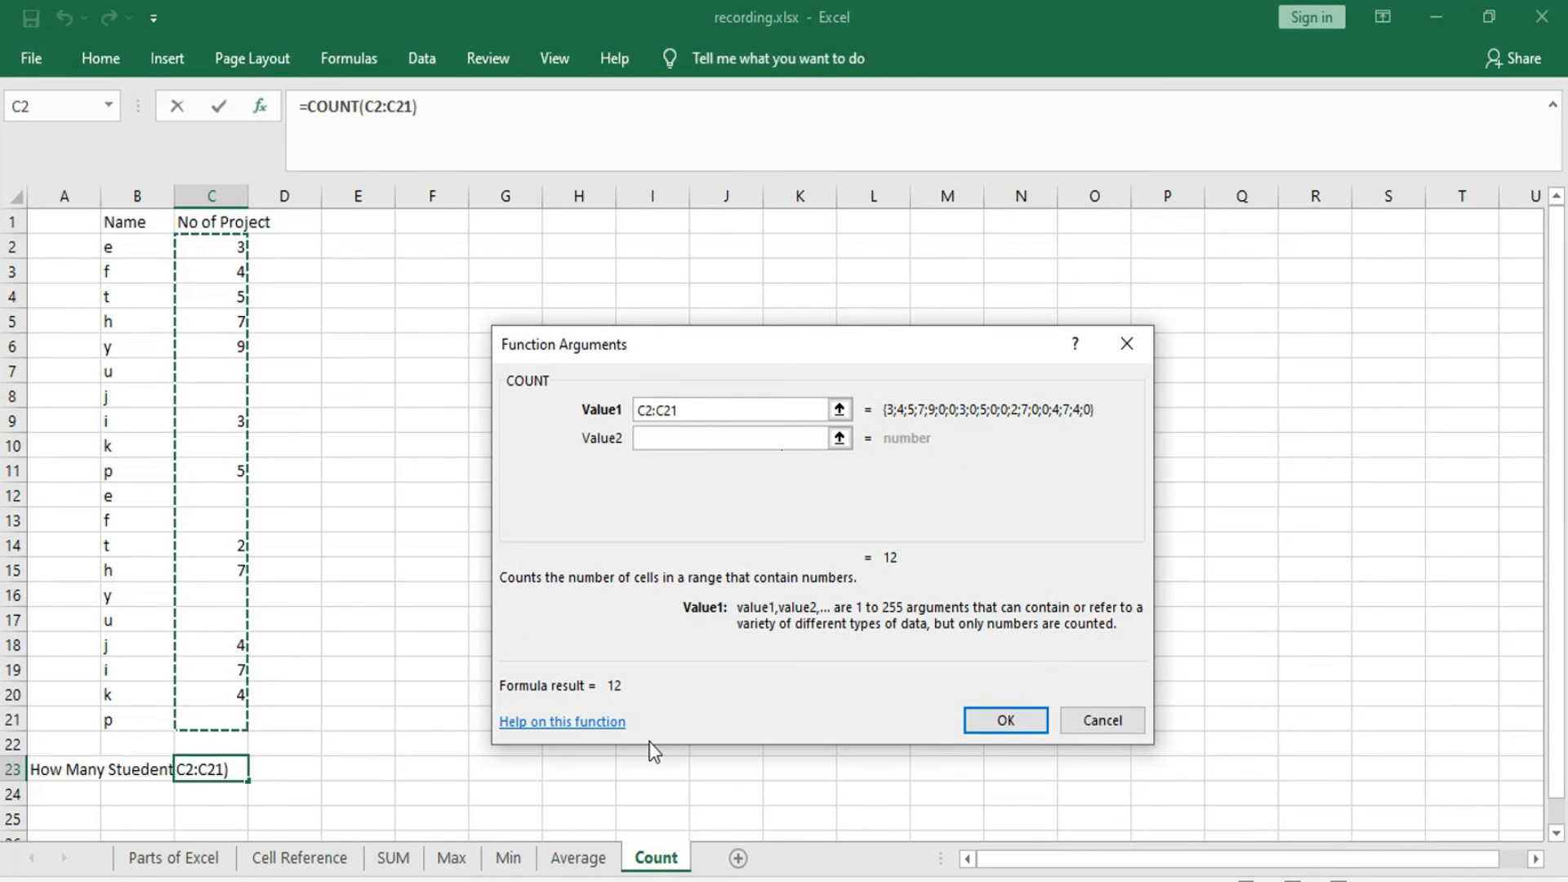
left_click(994, 723)
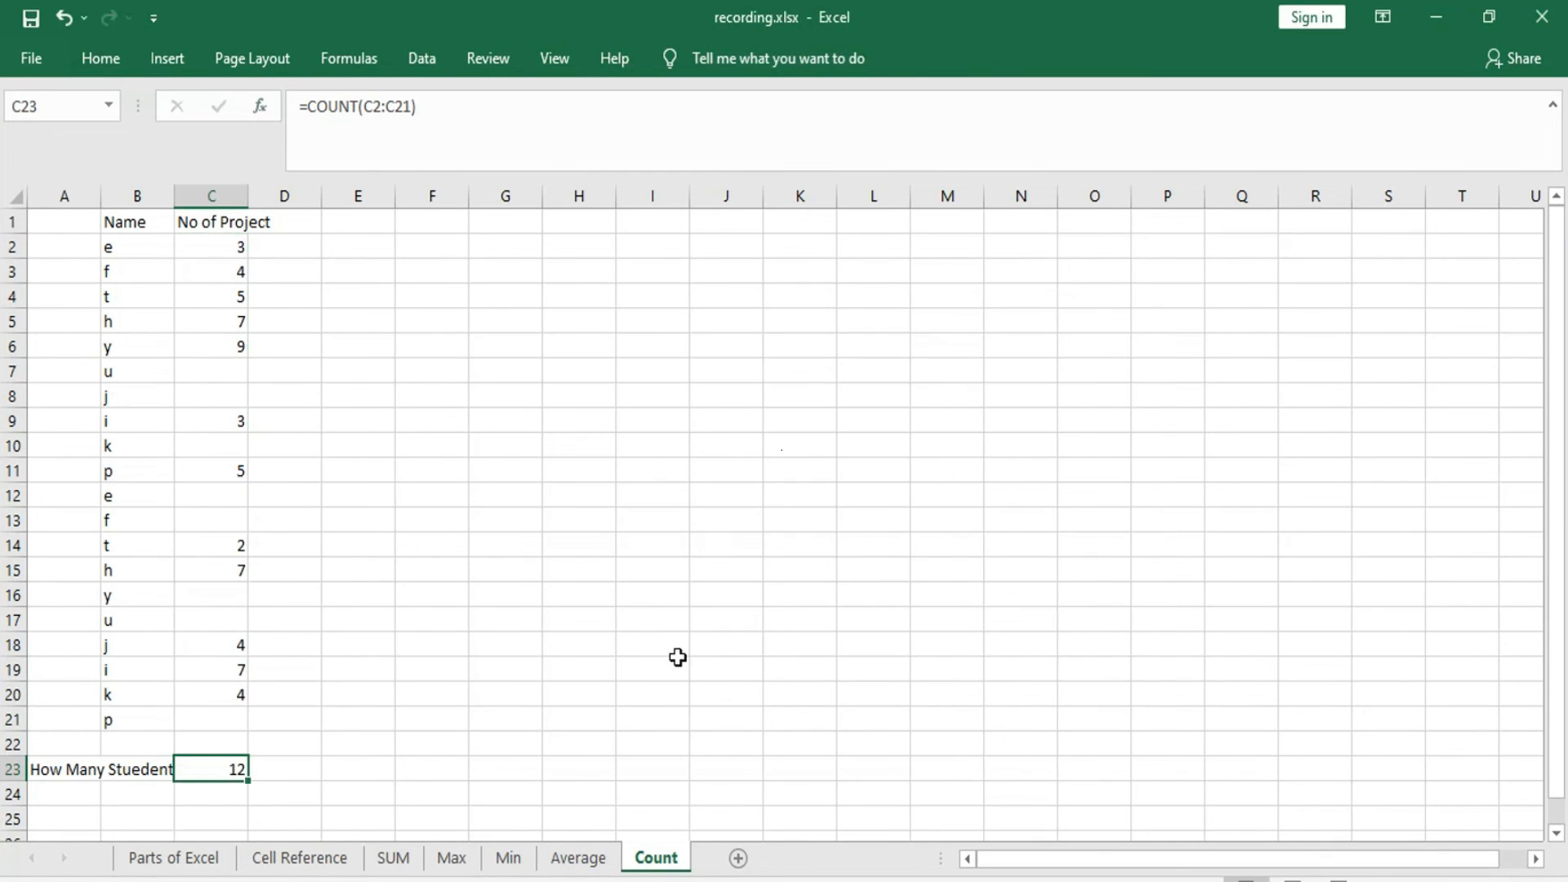
left_click(236, 786)
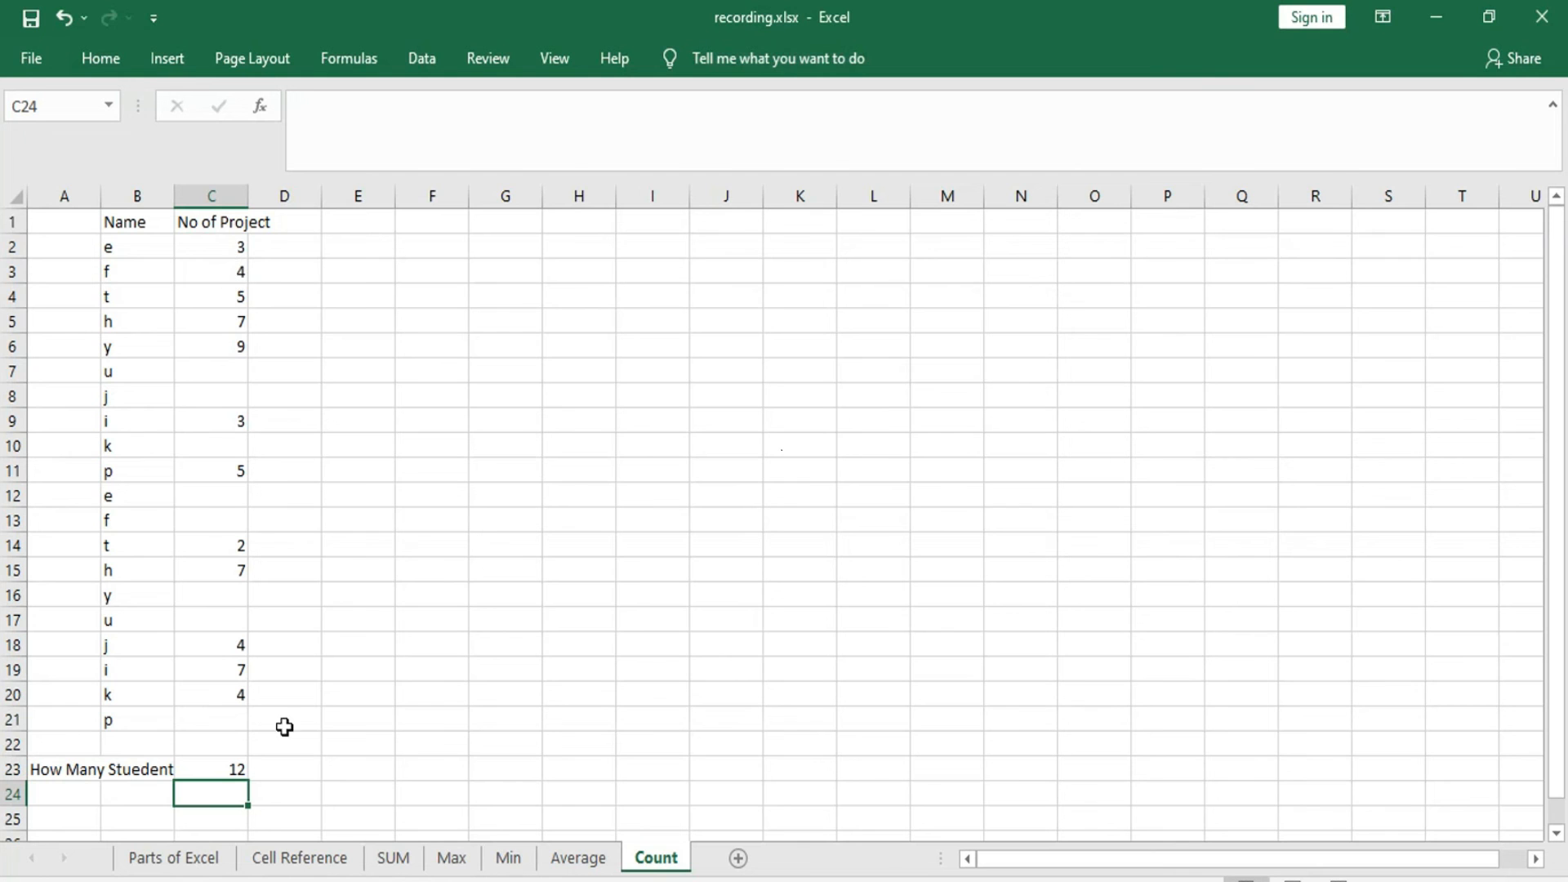
left_click(233, 773)
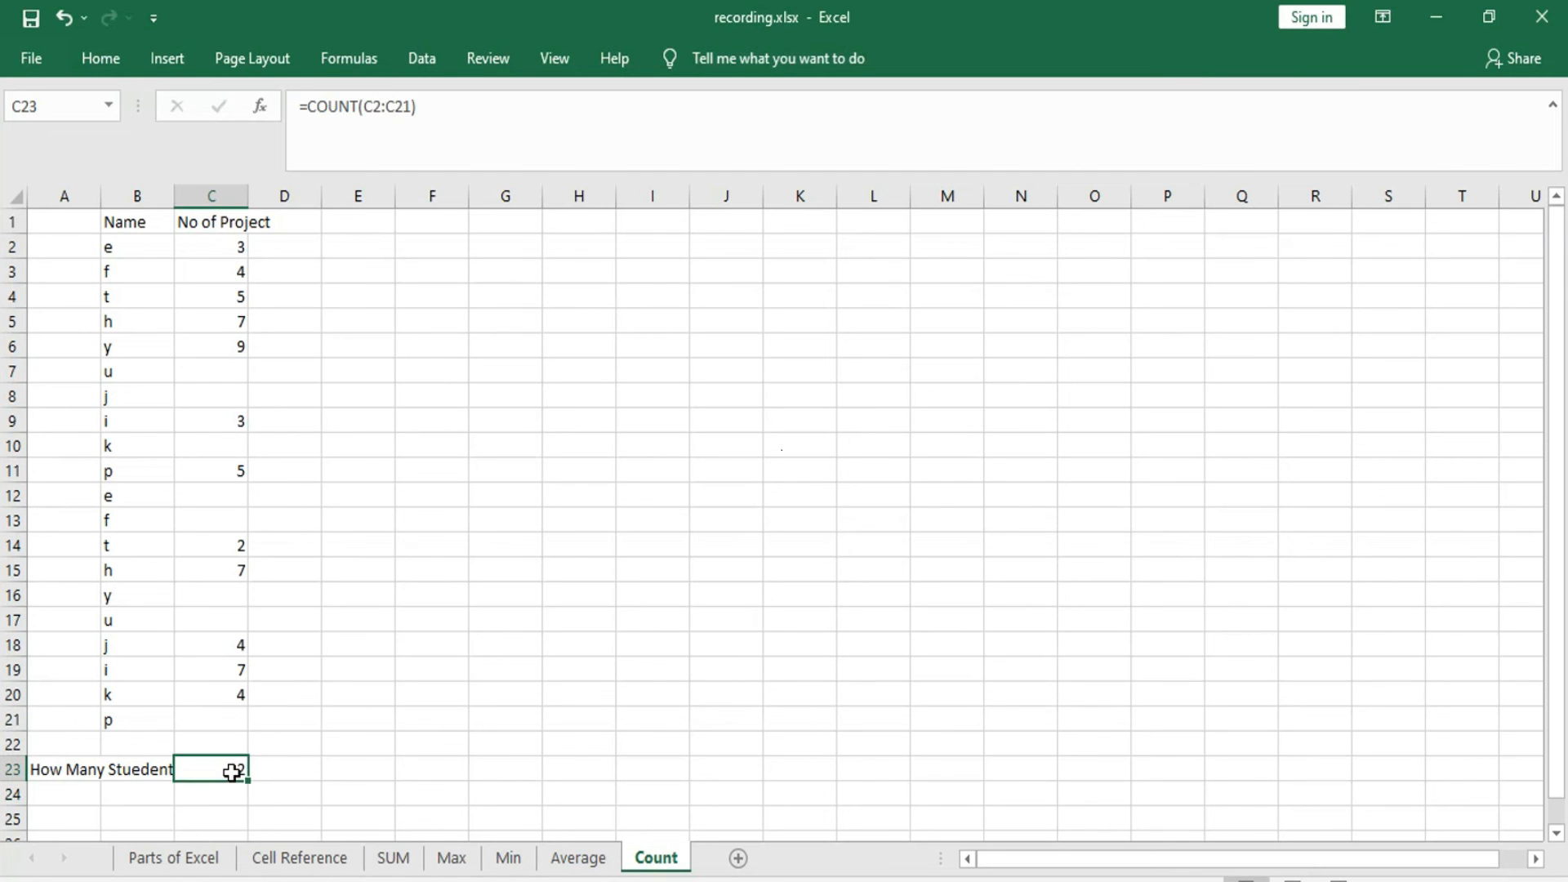